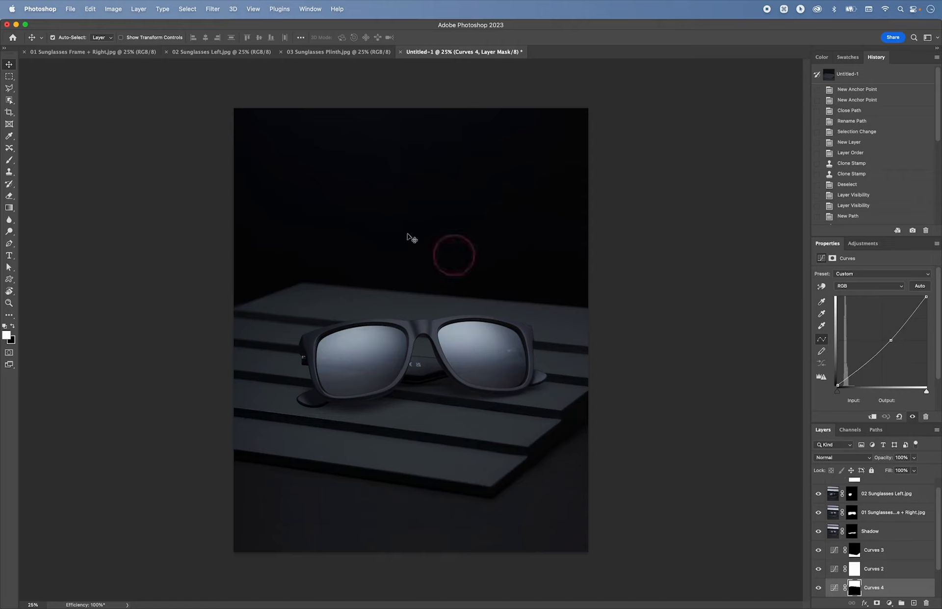
- Review the three source photos of the sunglasses and plinth, returning to the composite in Untitled-1
{"action": "left_click", "coordinate": [102, 53]}
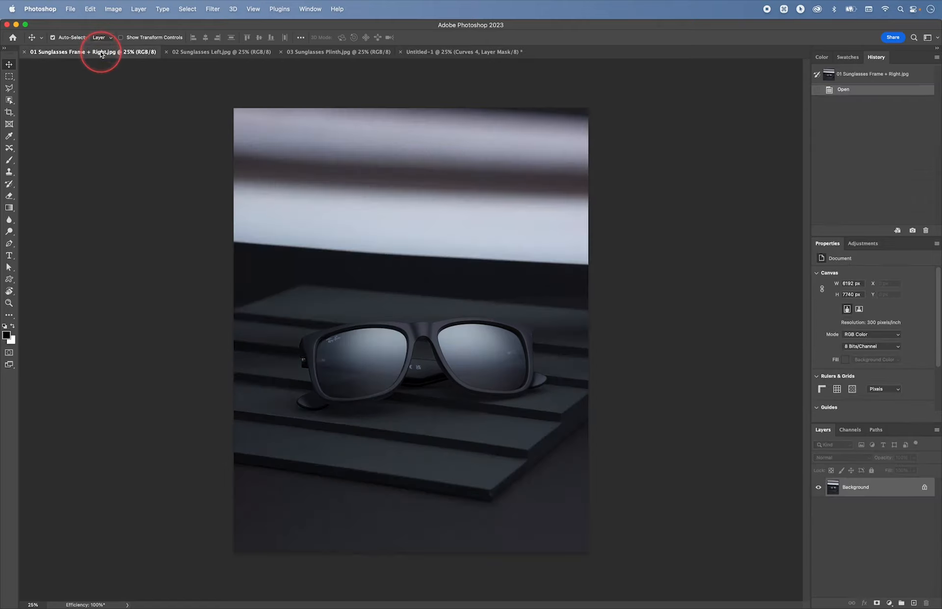
{"action": "left_click", "coordinate": [216, 52]}
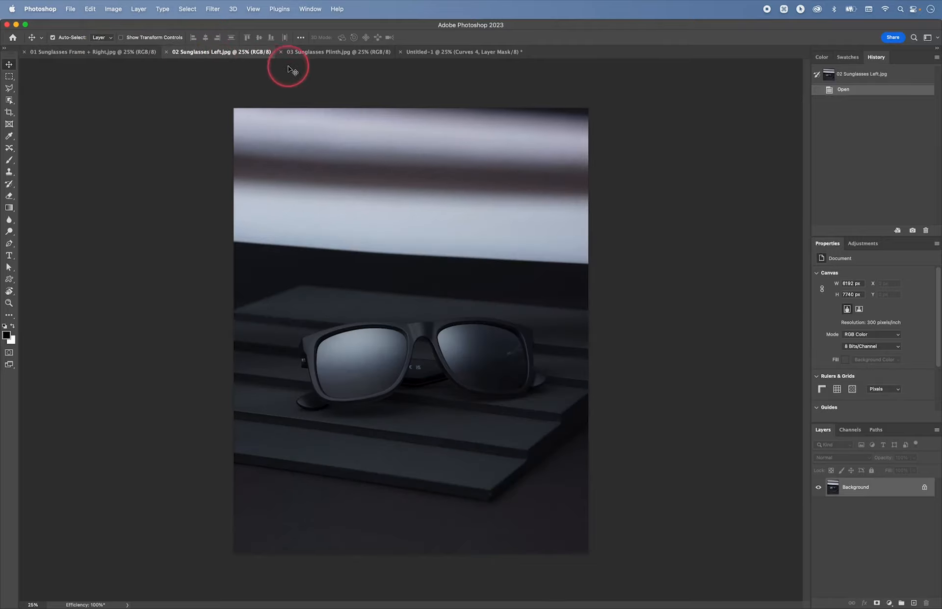
{"action": "left_click", "coordinate": [334, 53]}
{"action": "left_click", "coordinate": [451, 53]}
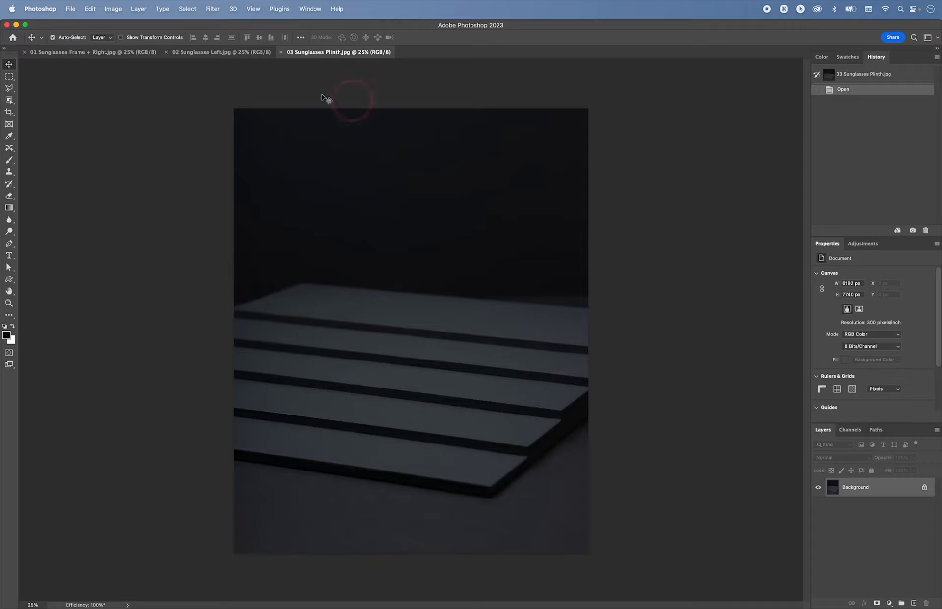
- Compare the lens reflections and plinth lighting across the 01 Sunglasses Frame + Right, 02 Sunglasses Left and 03 Sunglasses Plinth photos
{"action": "left_click", "coordinate": [90, 51]}
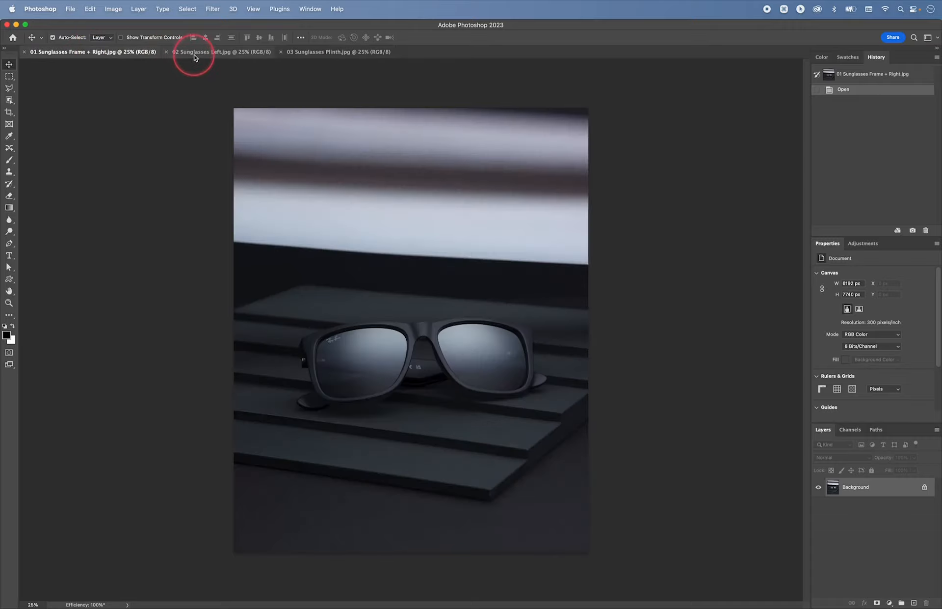
{"action": "left_click", "coordinate": [194, 55]}
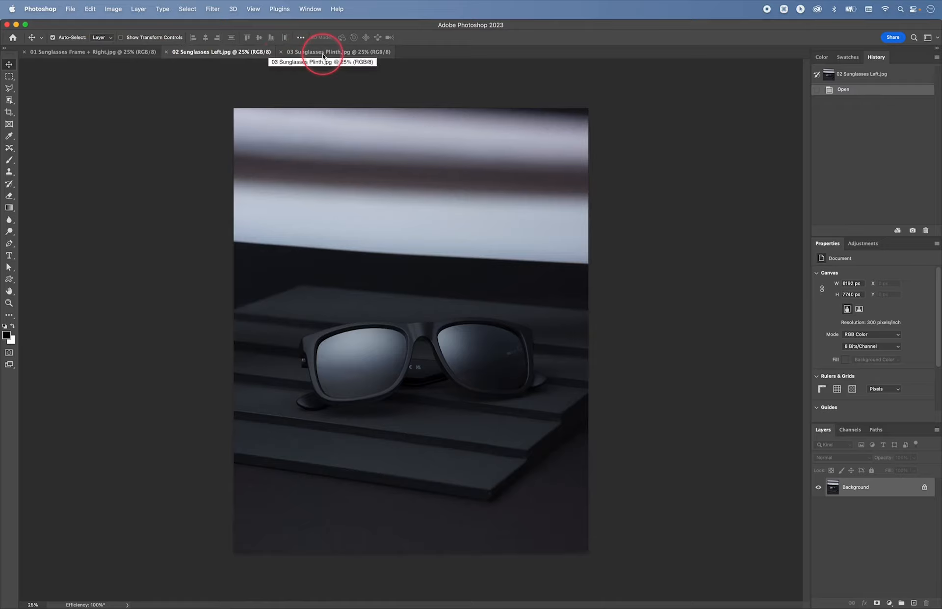
{"action": "left_click", "coordinate": [323, 53]}
{"action": "left_click", "coordinate": [218, 53]}
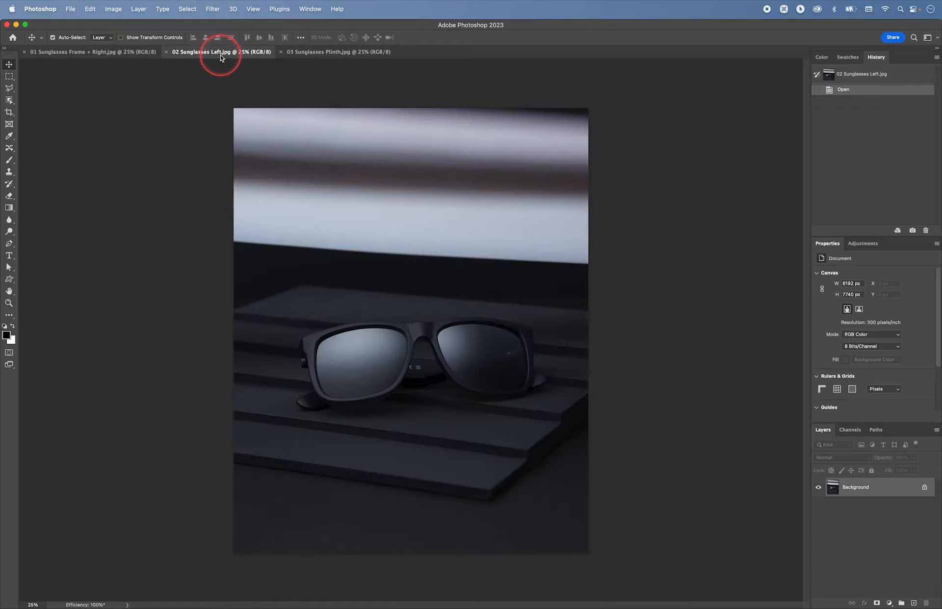
{"action": "left_click", "coordinate": [328, 54]}
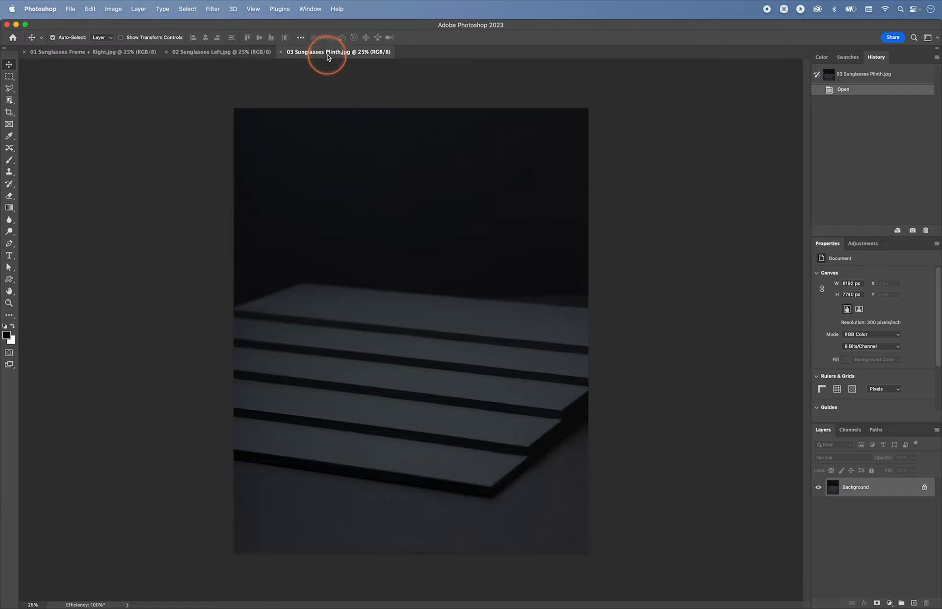
{"action": "left_click", "coordinate": [238, 53]}
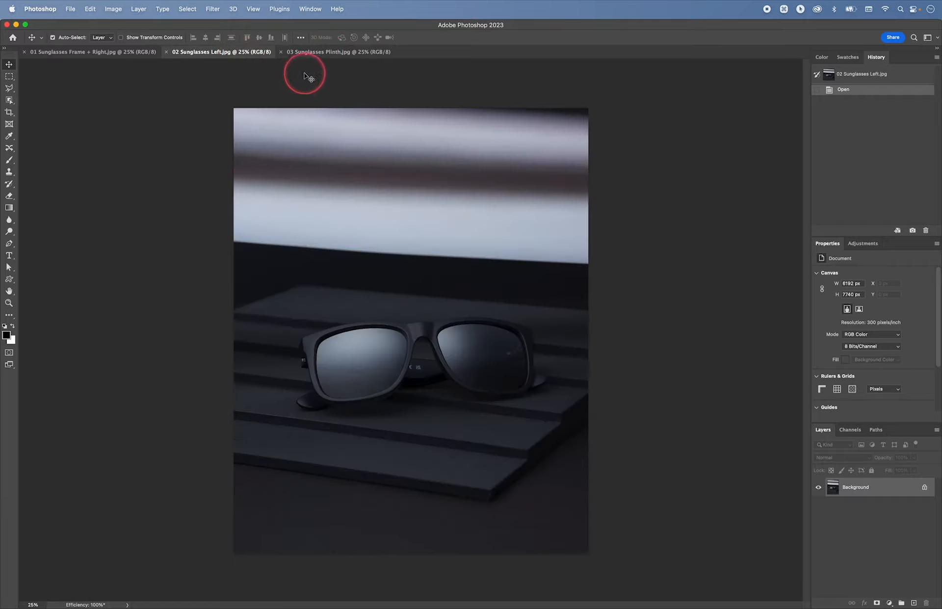
{"action": "left_click", "coordinate": [326, 54]}
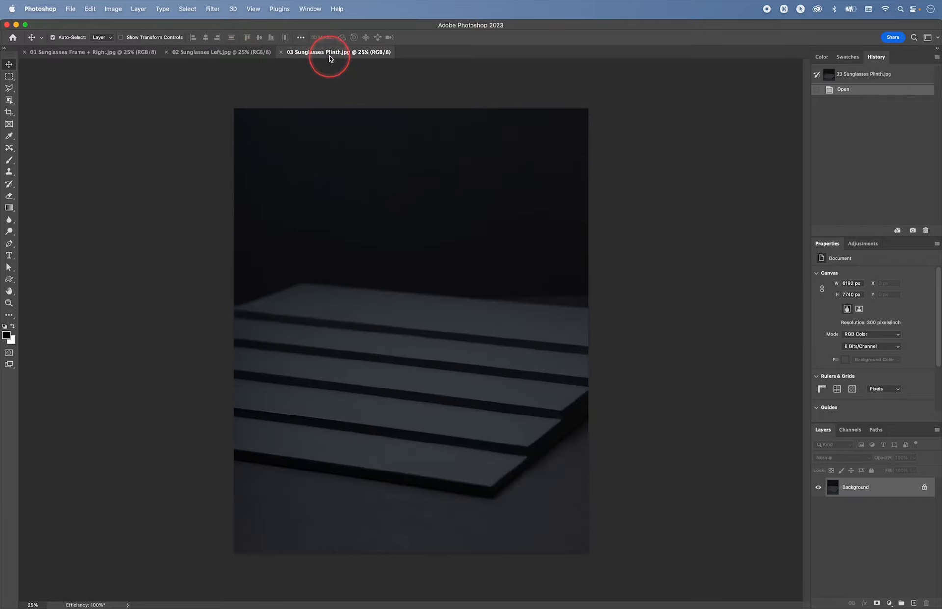
{"action": "left_click", "coordinate": [232, 55]}
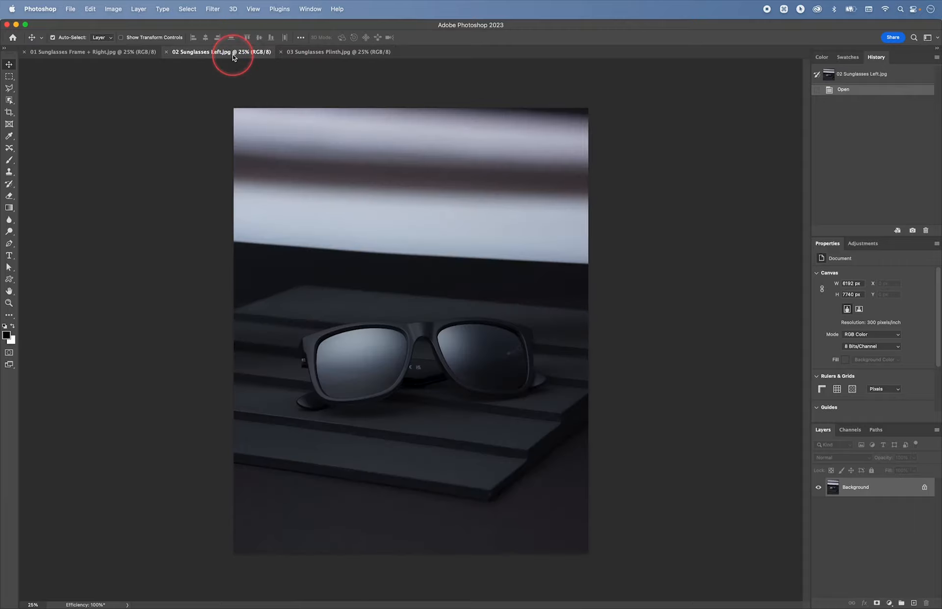
{"action": "left_click", "coordinate": [109, 53]}
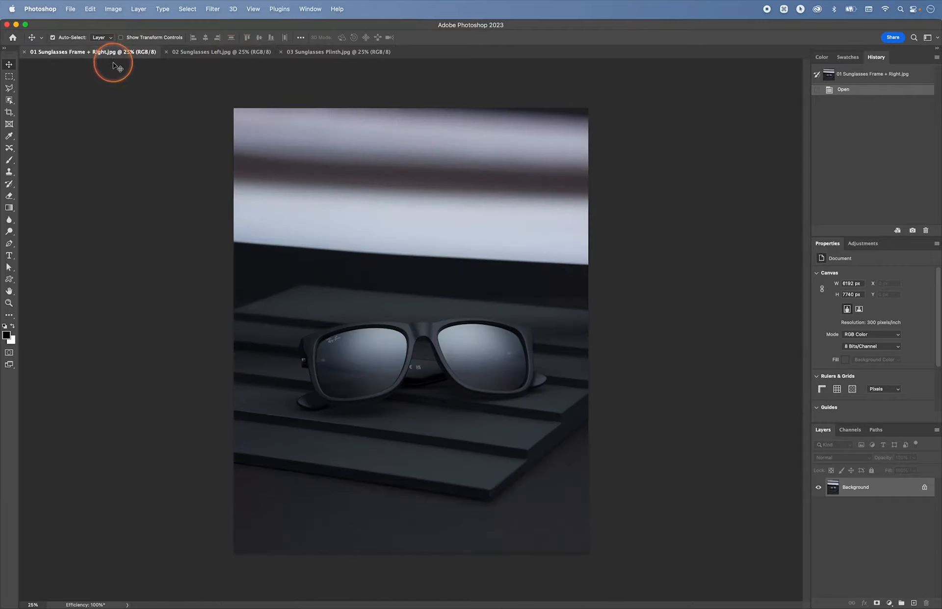
- Load the three open sunglasses photos into a single layered document using the Load Files into Stack script
{"action": "left_click", "coordinate": [71, 10]}
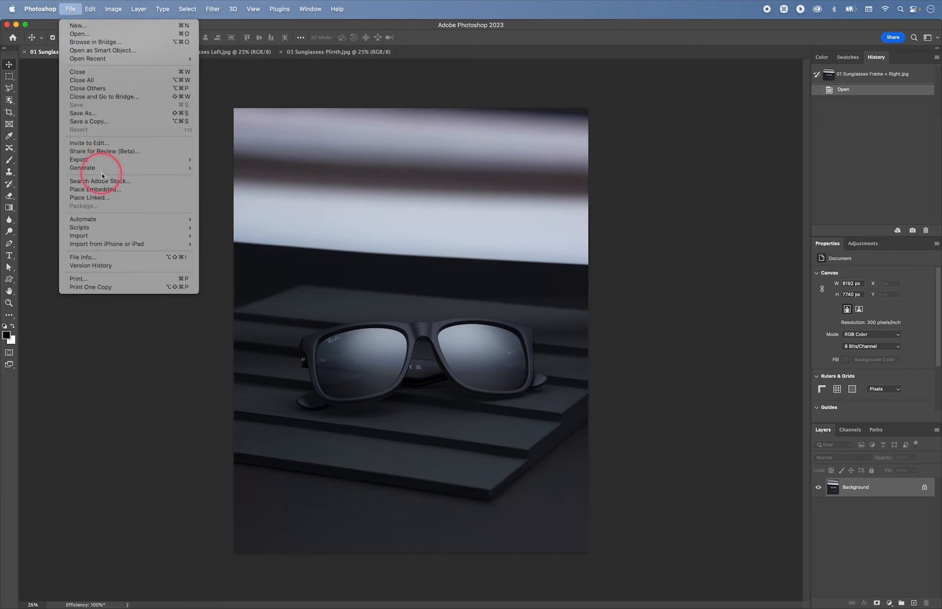
{"action": "mouse_move", "coordinate": [105, 228]}
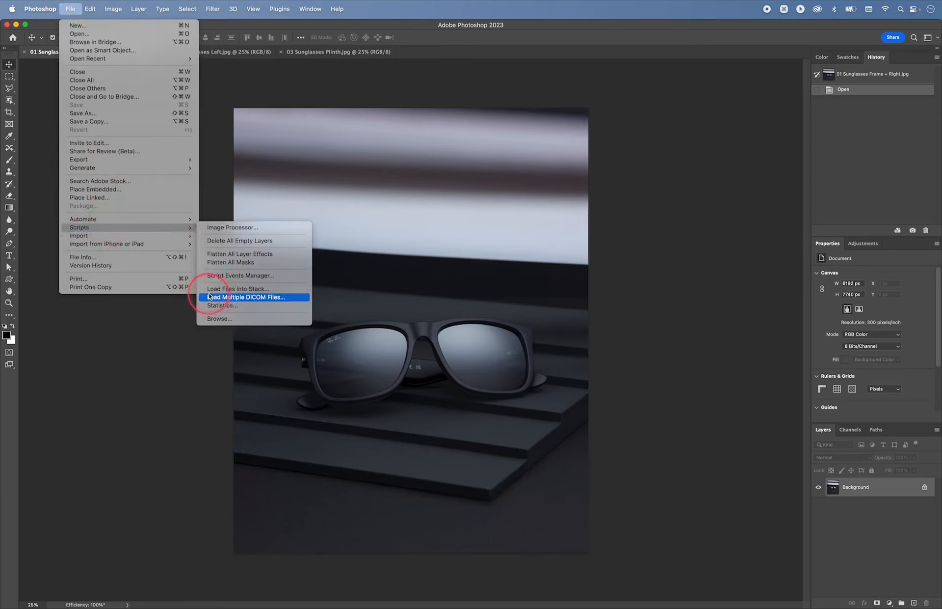
{"action": "left_click", "coordinate": [270, 288]}
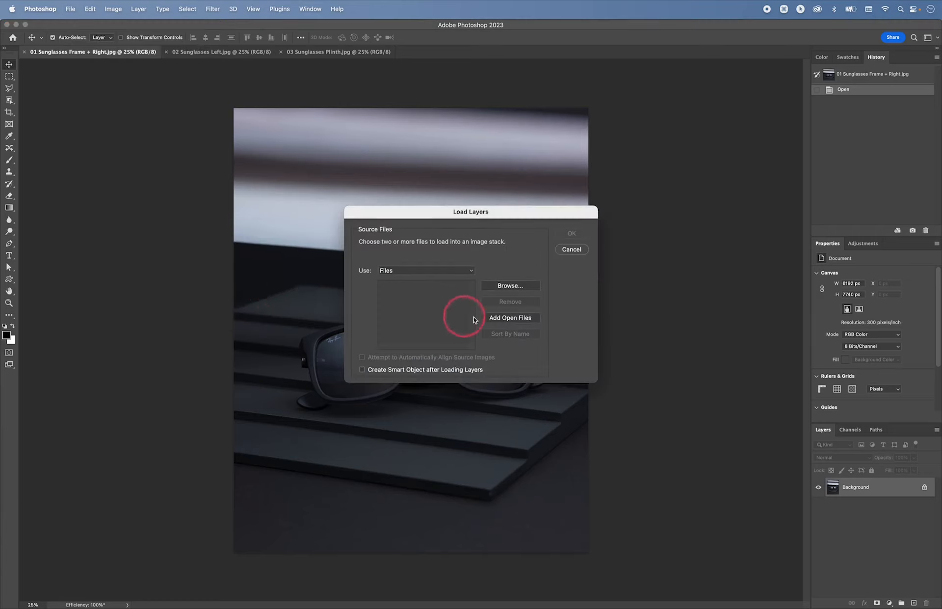
{"action": "left_click", "coordinate": [513, 320]}
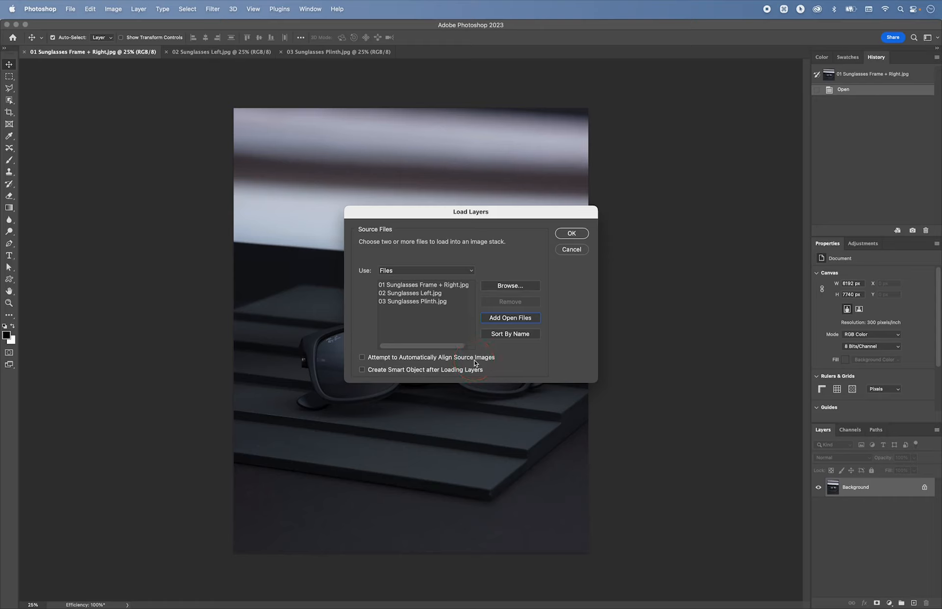
{"action": "left_click", "coordinate": [571, 233]}
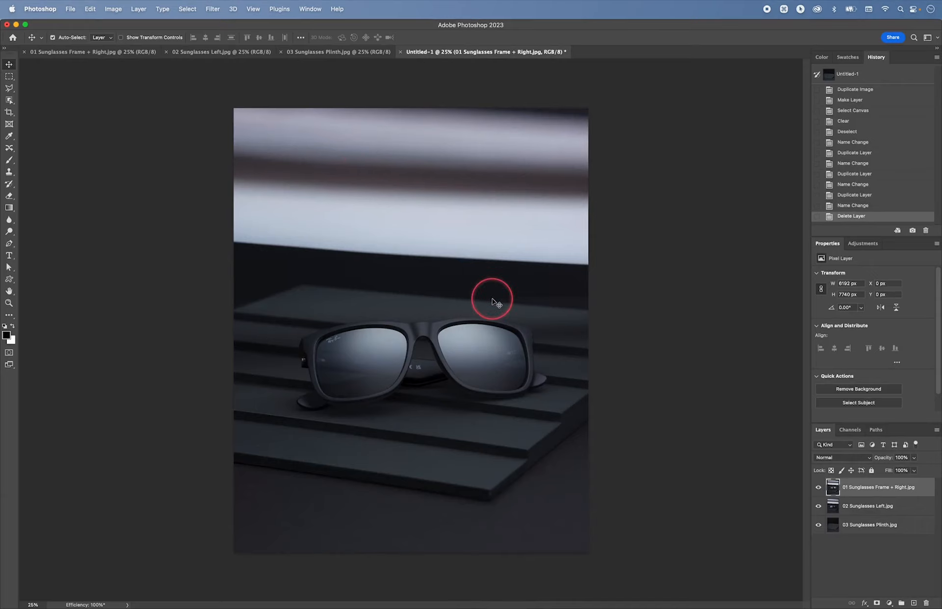
- Inspect the layer stack by switching the 01 and 02 sunglasses layers off and on, ending with only the 03 Sunglasses Plinth layer shown
{"action": "left_click", "coordinate": [818, 486]}
{"action": "left_click", "coordinate": [818, 506]}
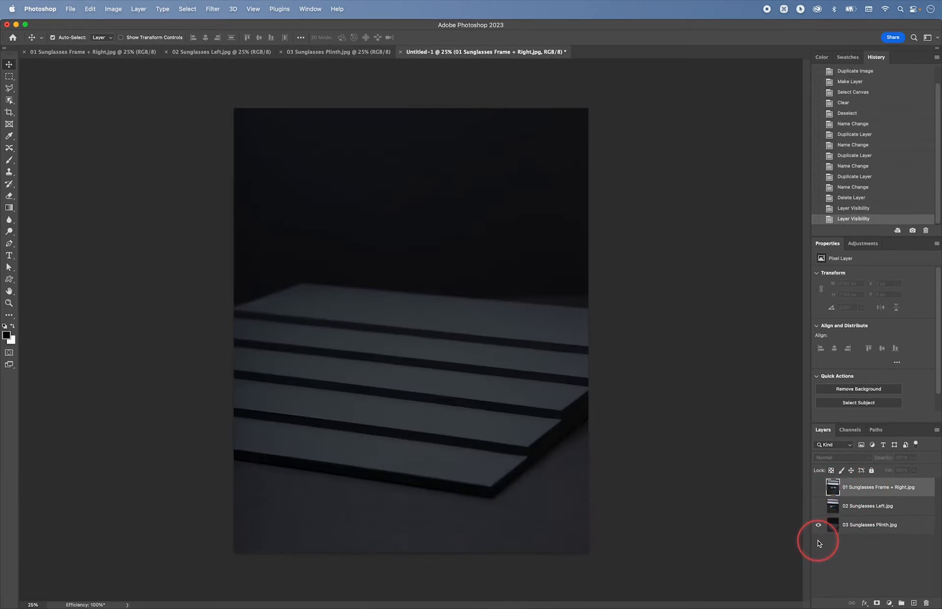
{"action": "left_click", "coordinate": [818, 506]}
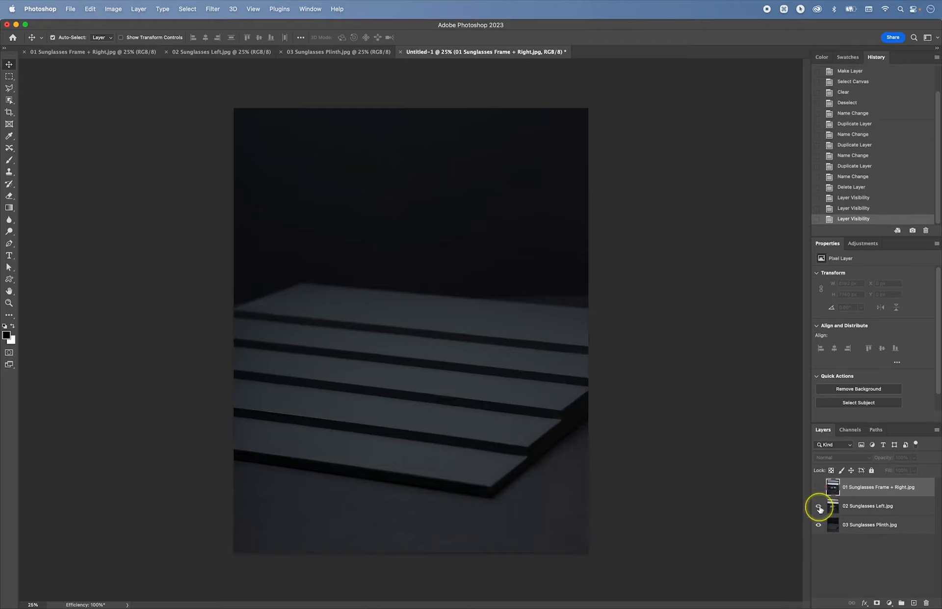
{"action": "left_click", "coordinate": [818, 487]}
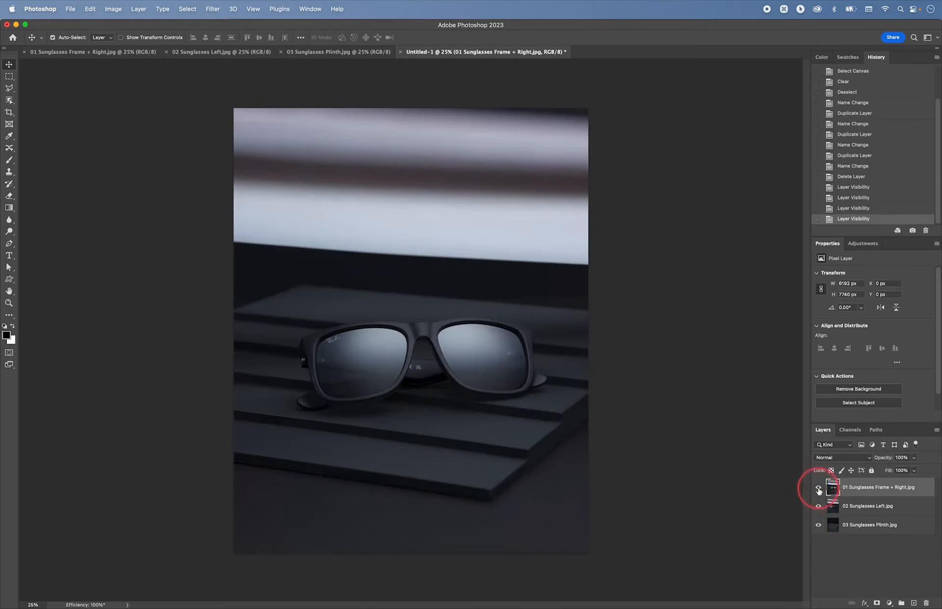
{"action": "left_click", "coordinate": [818, 486]}
{"action": "left_click", "coordinate": [818, 506]}
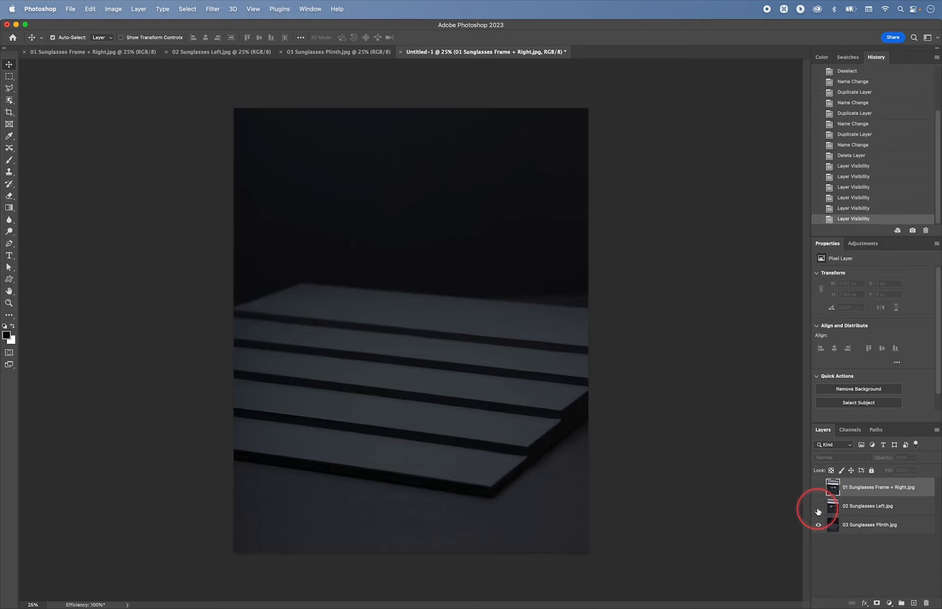
{"action": "left_click", "coordinate": [875, 526]}
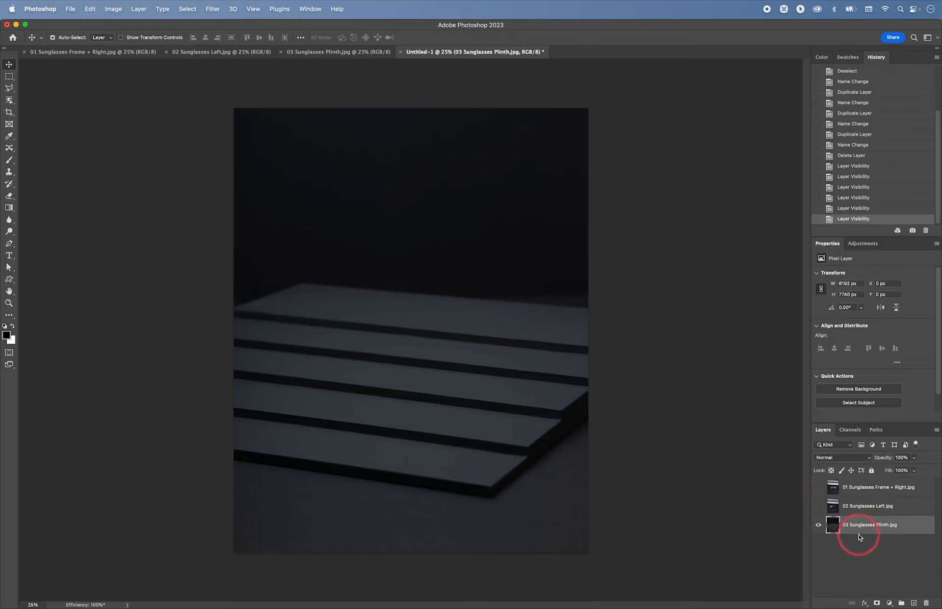
- Move the 02 Sunglasses Left layer above 01 Sunglasses Frame + Right, hiding the 02 layer and showing the 01 layer
{"action": "left_click", "coordinate": [818, 507]}
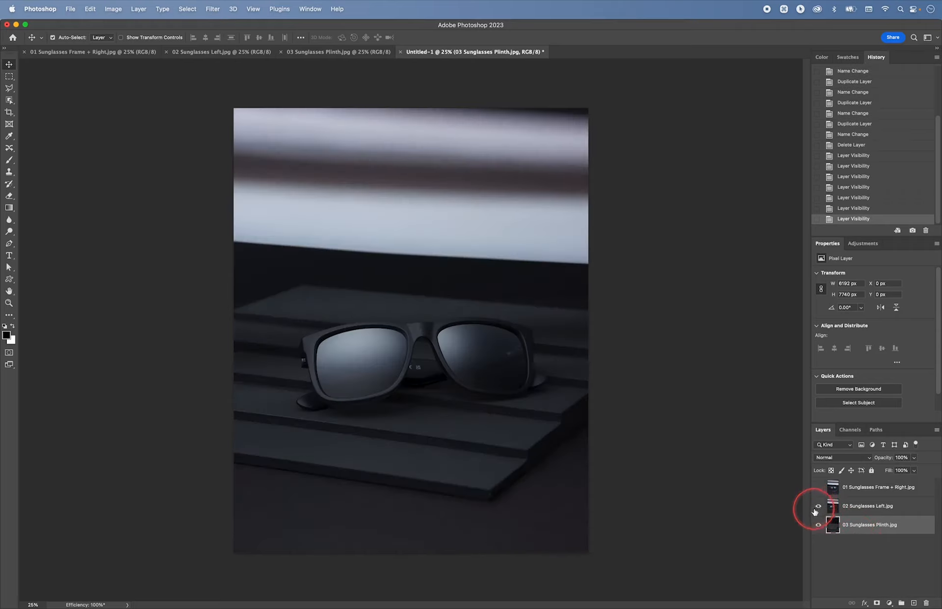
{"action": "left_click", "coordinate": [871, 511]}
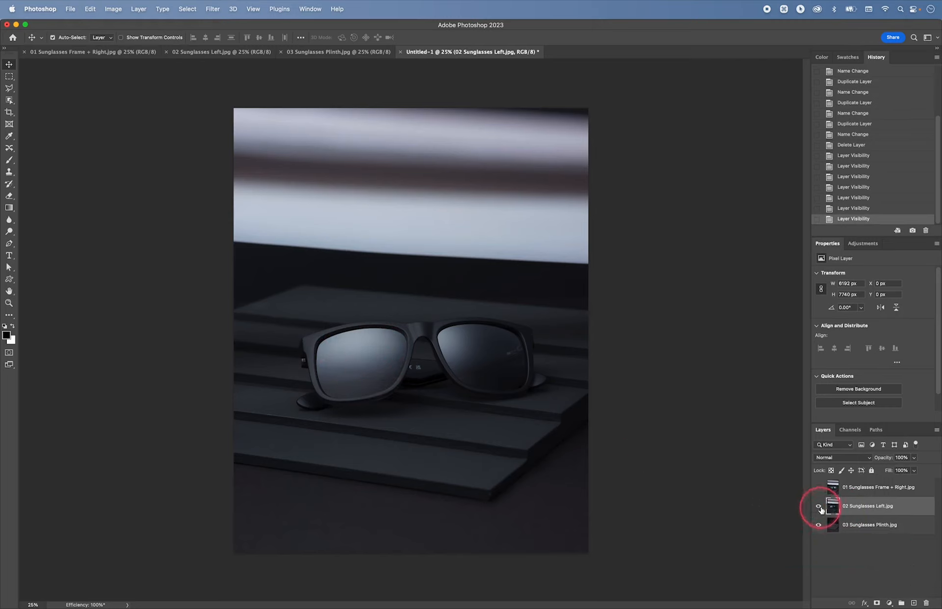
{"action": "left_click_drag", "start_coordinate": [834, 508], "coordinate": [858, 484]}
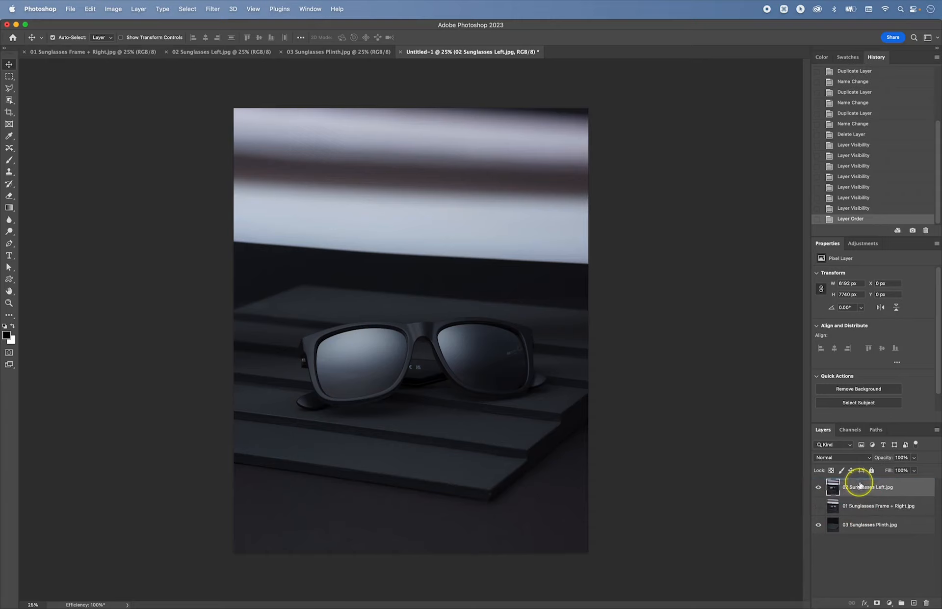
{"action": "left_click", "coordinate": [818, 487]}
{"action": "left_click", "coordinate": [818, 506]}
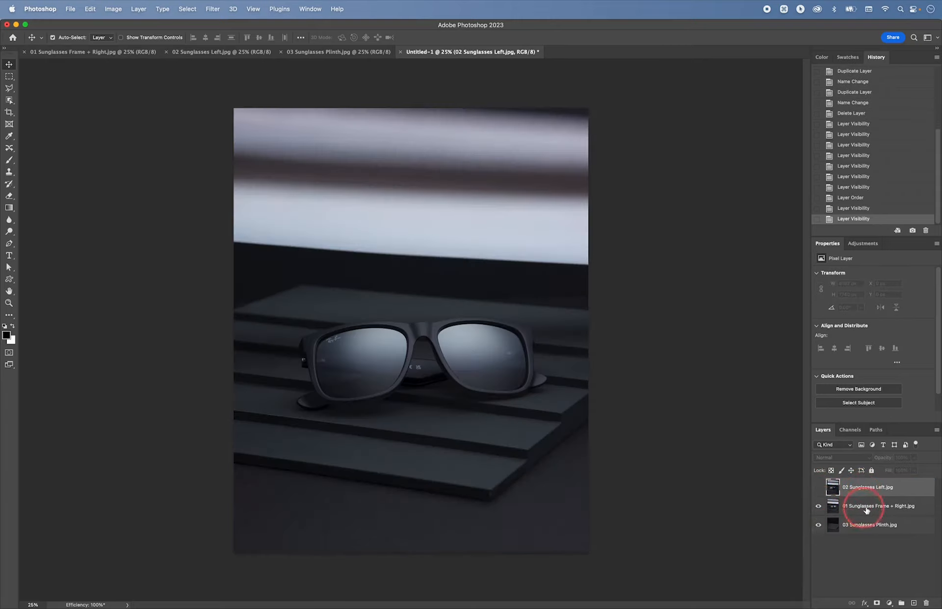
- Duplicate the 01 Sunglasses Frame + Right layer and place the copy directly beneath the original
{"action": "left_click", "coordinate": [867, 508]}
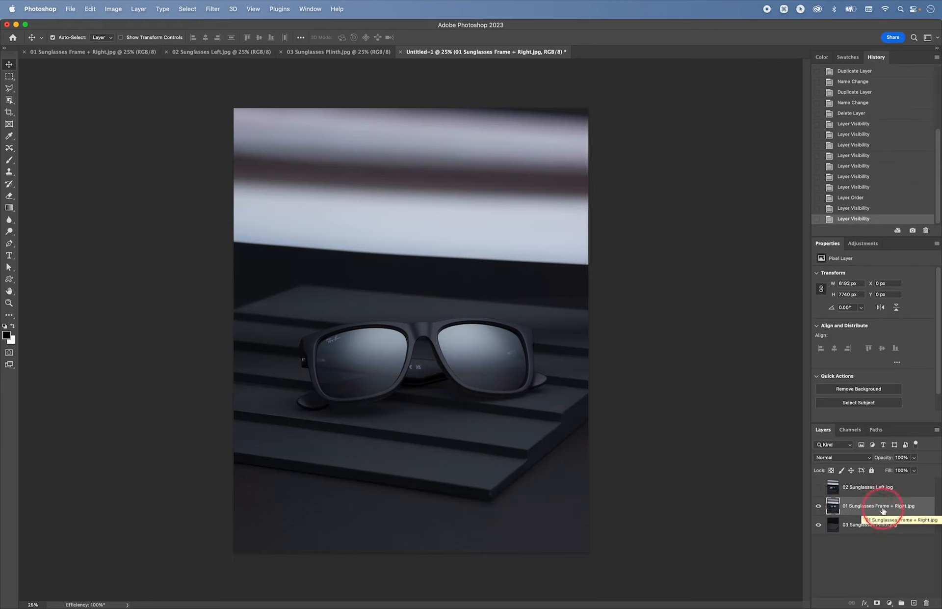
{"action": "key", "text": "super+j"}
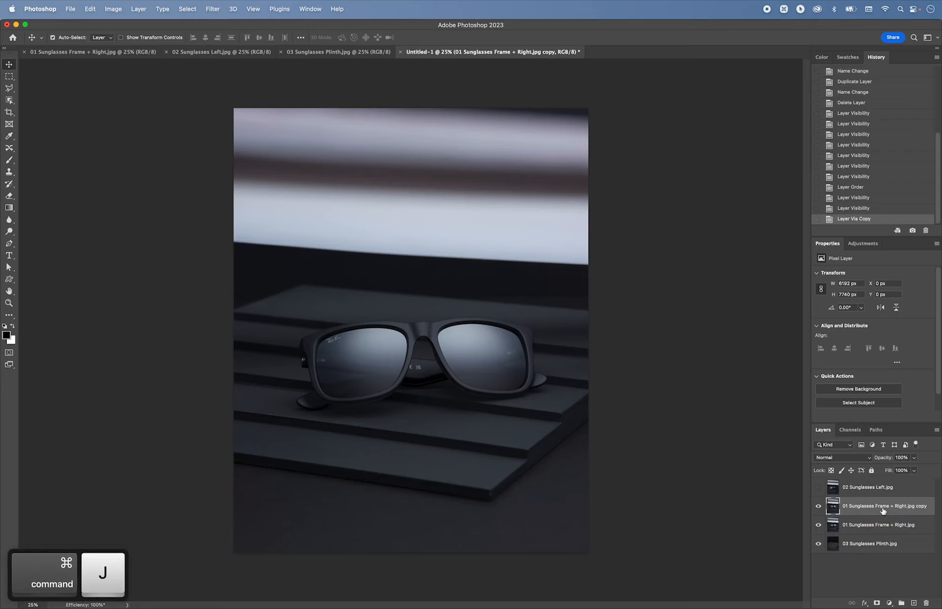
{"action": "left_click_drag", "start_coordinate": [883, 509], "coordinate": [886, 534]}
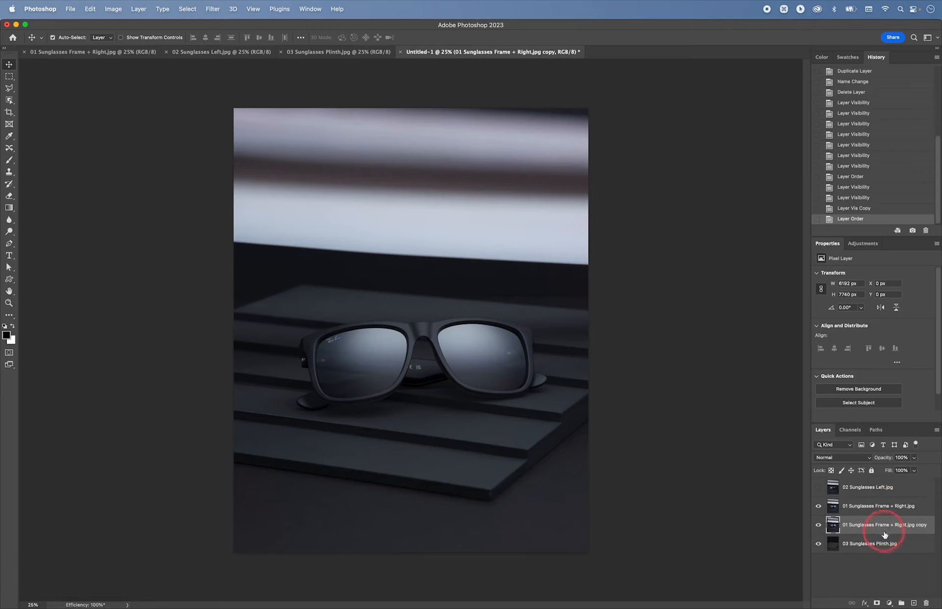
- Rename the duplicated frame layer to Shadow and hide it
{"action": "double_click", "coordinate": [882, 526]}
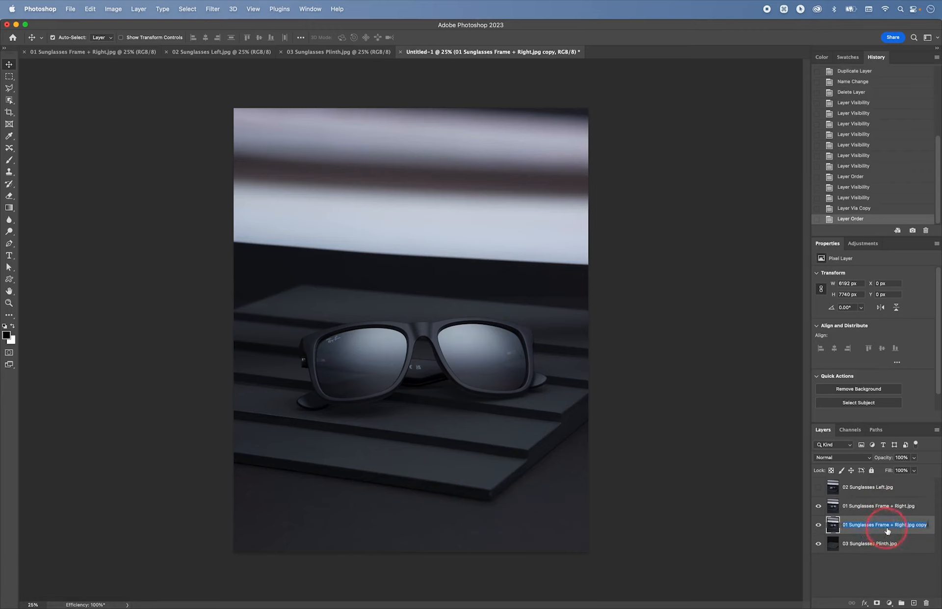
{"action": "type", "text": "Shadow"}
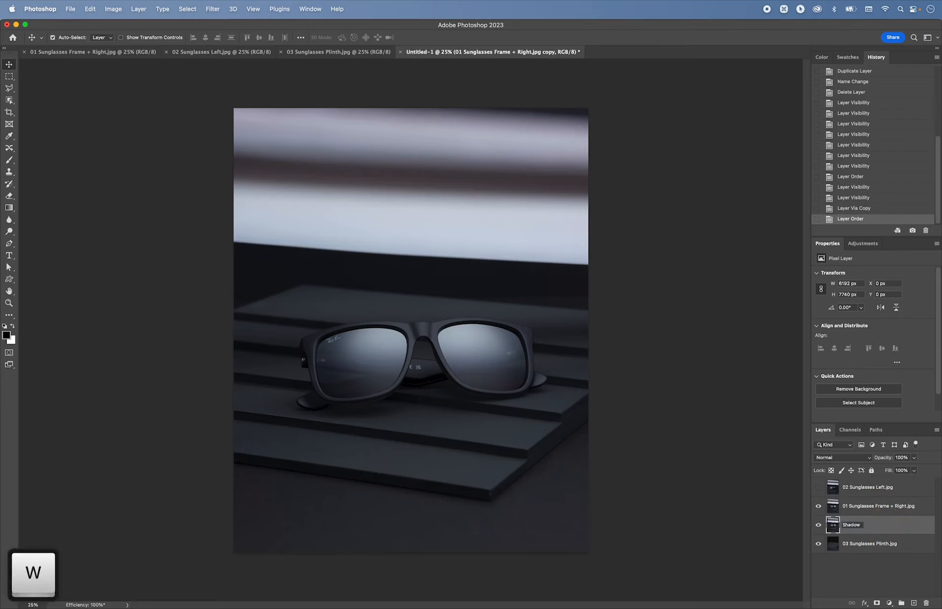
{"action": "key", "text": "Return"}
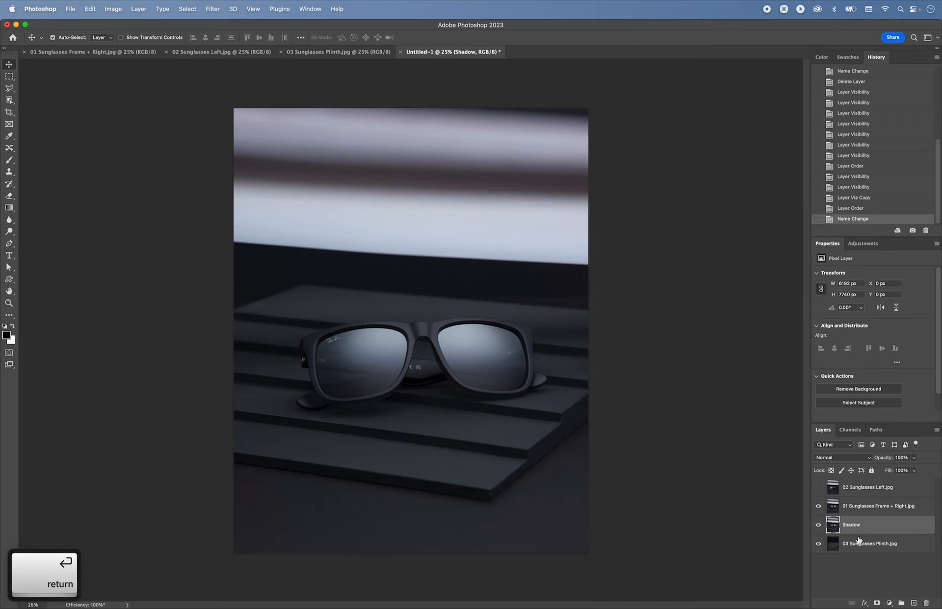
{"action": "left_click", "coordinate": [818, 526]}
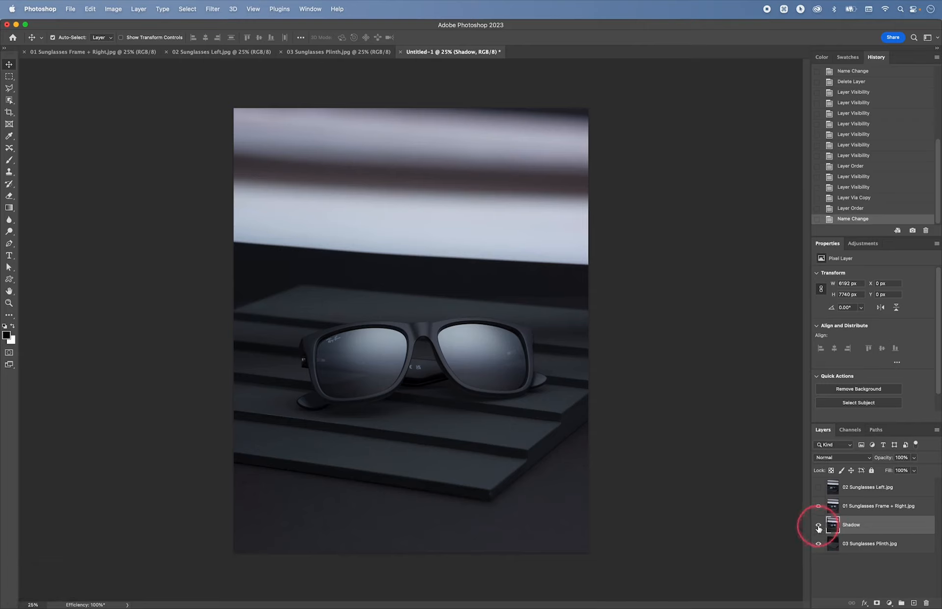
{"action": "left_click", "coordinate": [819, 525]}
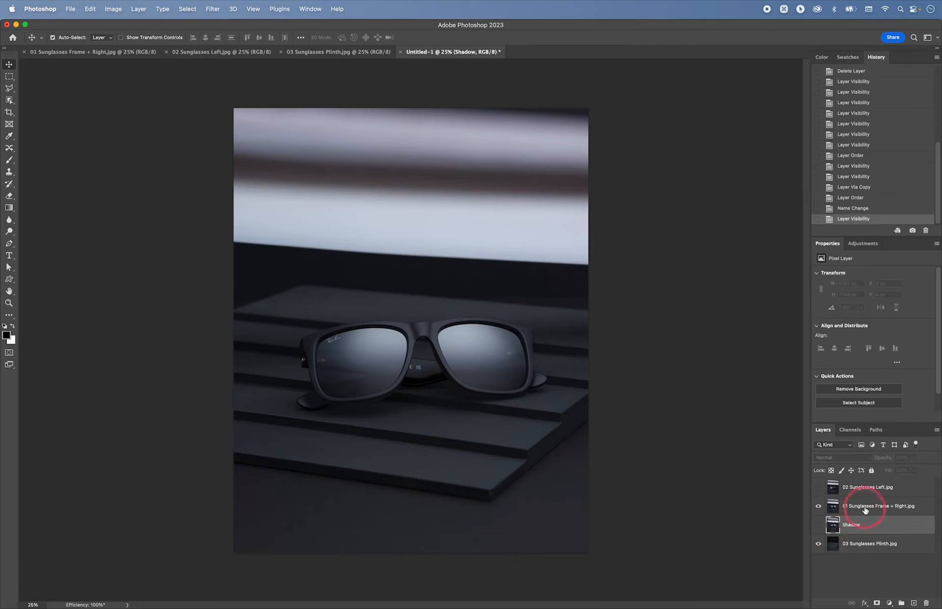
- Examine the left lens and surrounding frame on the 01 Sunglasses Frame + Right layer at 100% magnification
{"action": "left_click", "coordinate": [865, 509]}
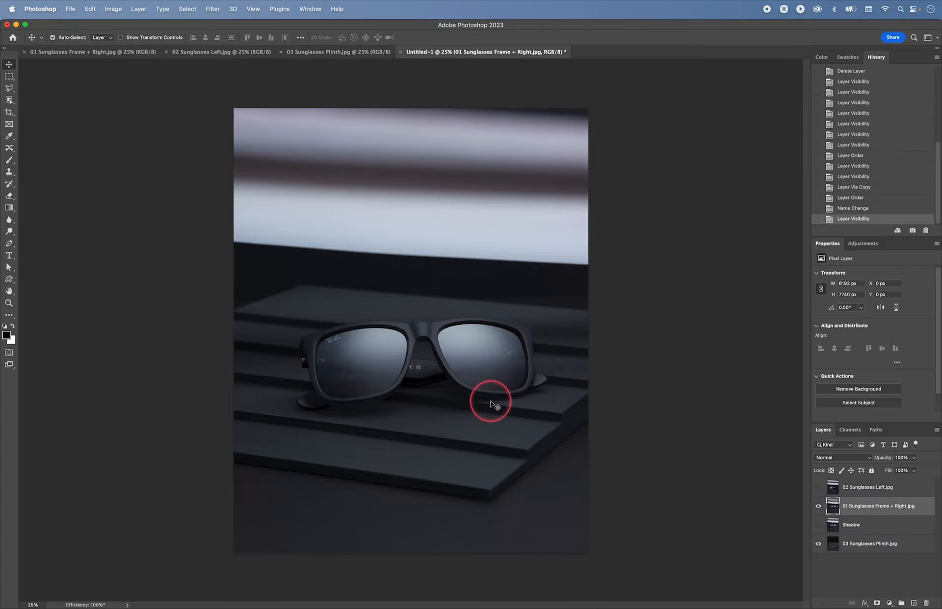
{"action": "key", "text": "super+equal"}
{"action": "key", "text": "super+equal"}
{"action": "key", "text": "super+equal"}
{"action": "key", "text": "super+equal"}
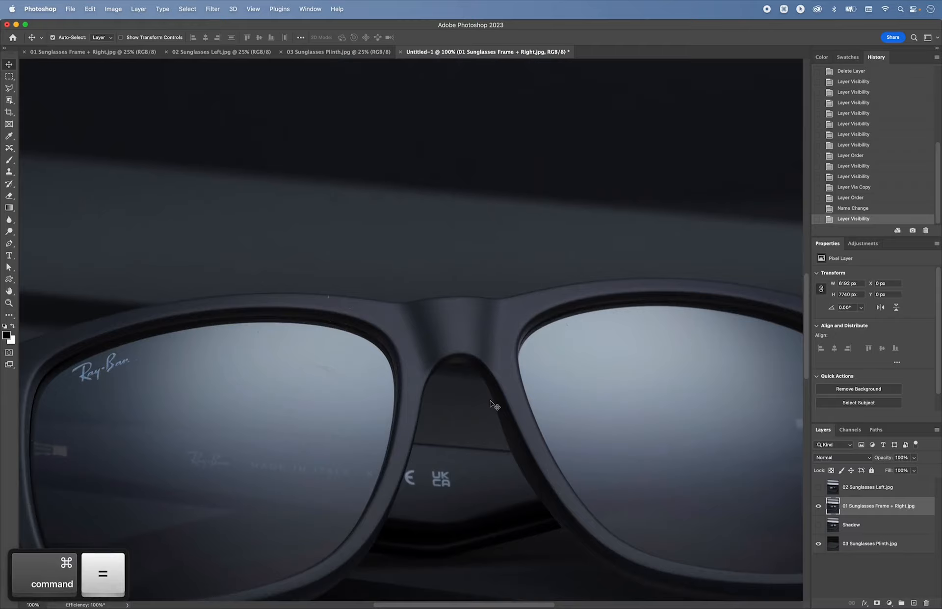
{"action": "key", "text": "space"}
{"action": "left_click_drag", "start_coordinate": [402, 390], "coordinate": [435, 298]}
{"action": "left_click_drag", "start_coordinate": [385, 321], "coordinate": [417, 265]}
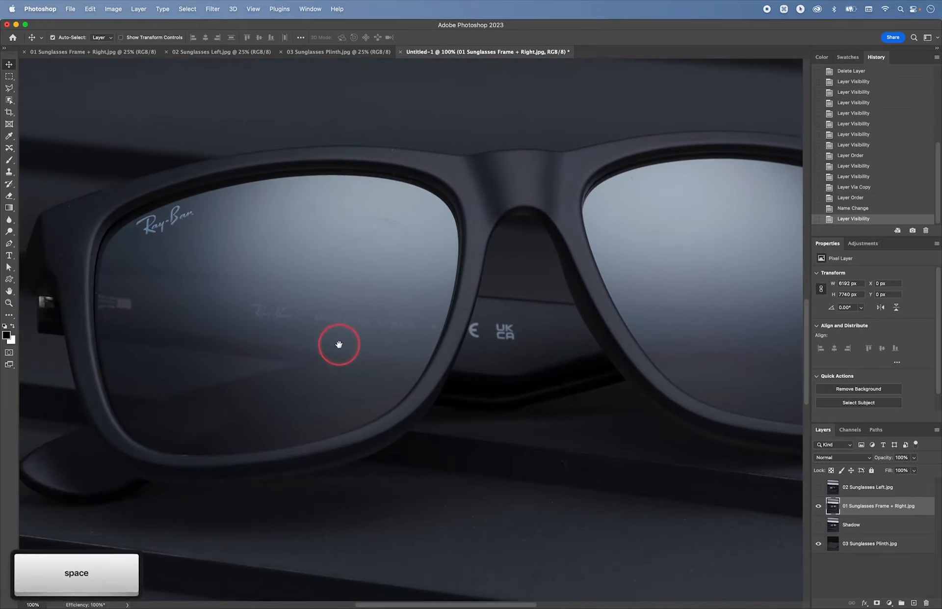
{"action": "left_click_drag", "start_coordinate": [339, 345], "coordinate": [411, 327]}
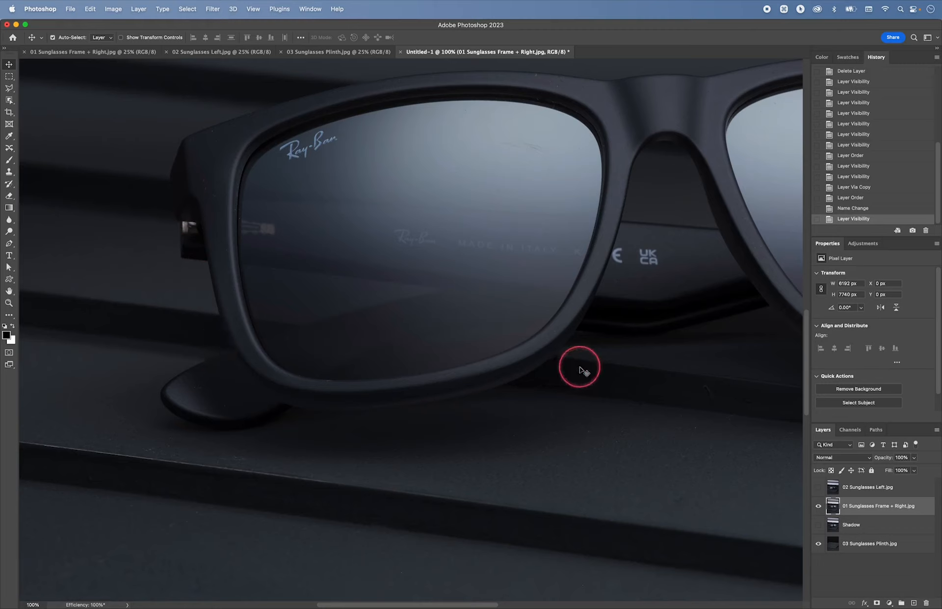
- Add a Curves adjustment layer above 02 Sunglasses Left and brighten the image with a point at input 78, output 181
{"action": "left_click", "coordinate": [899, 491]}
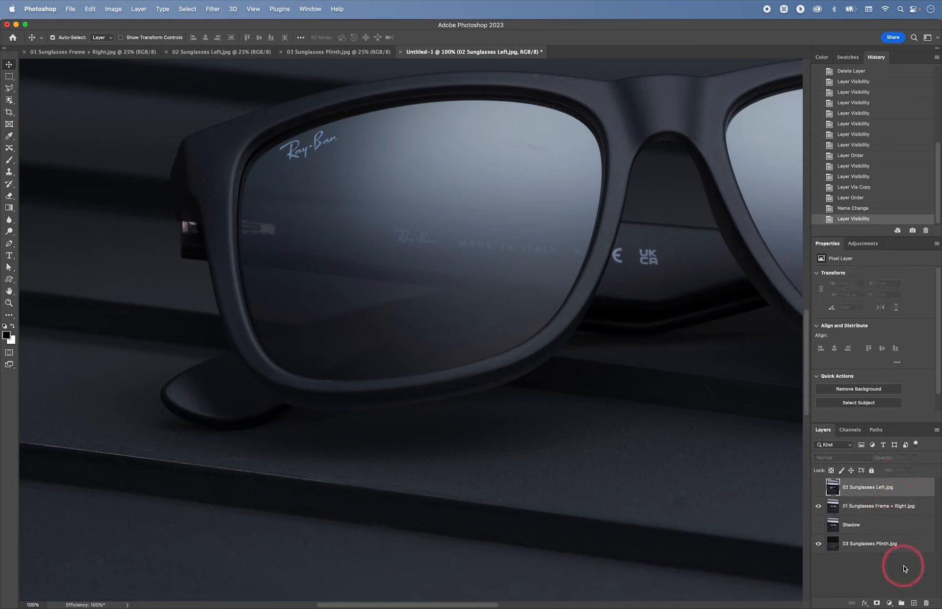
{"action": "left_click", "coordinate": [890, 603]}
{"action": "left_click", "coordinate": [894, 448]}
{"action": "left_click_drag", "start_coordinate": [879, 341], "coordinate": [865, 322]}
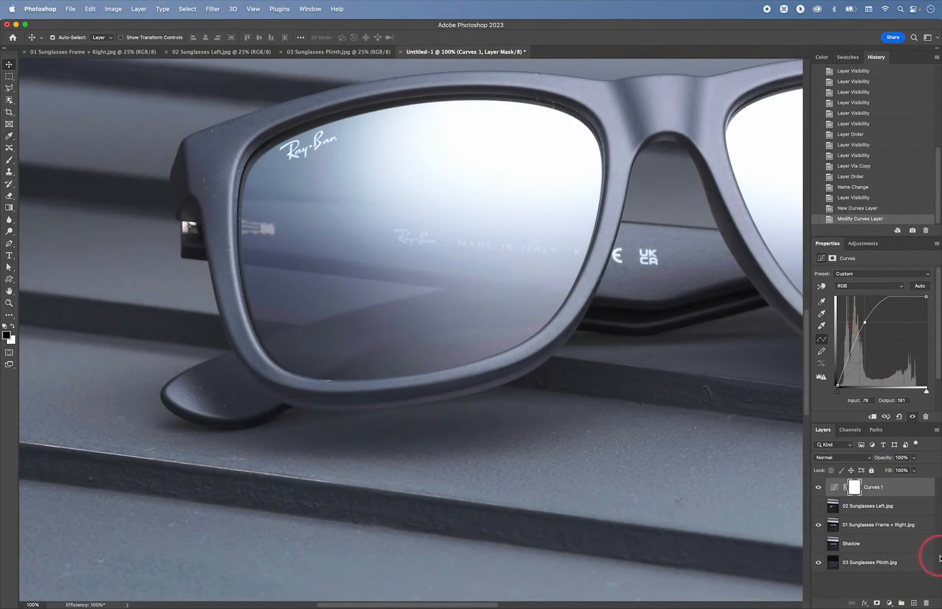
- Start a Pen tool path for the 01 Sunglasses Frame + Right layer, tracing the metal hinge's bottom edge and rounded outer corner
{"action": "left_click", "coordinate": [876, 530]}
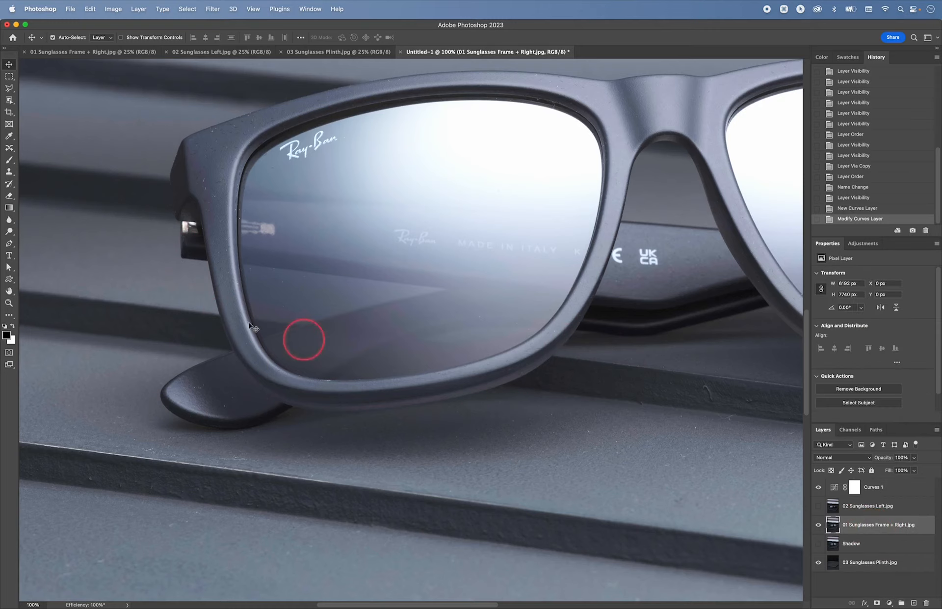
{"action": "key", "text": "z"}
{"action": "left_click_drag", "start_coordinate": [204, 257], "coordinate": [264, 277]}
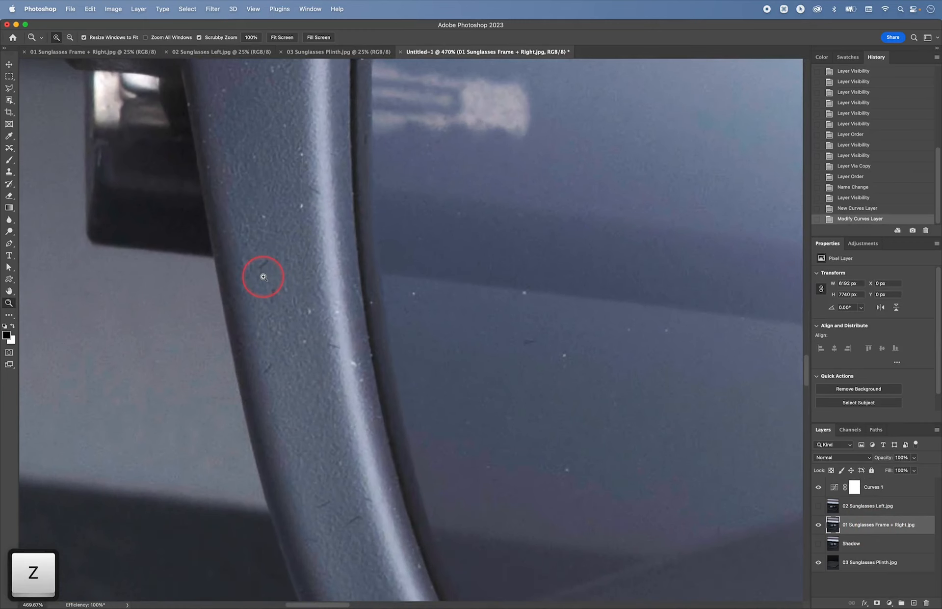
{"action": "key", "text": "super+minus"}
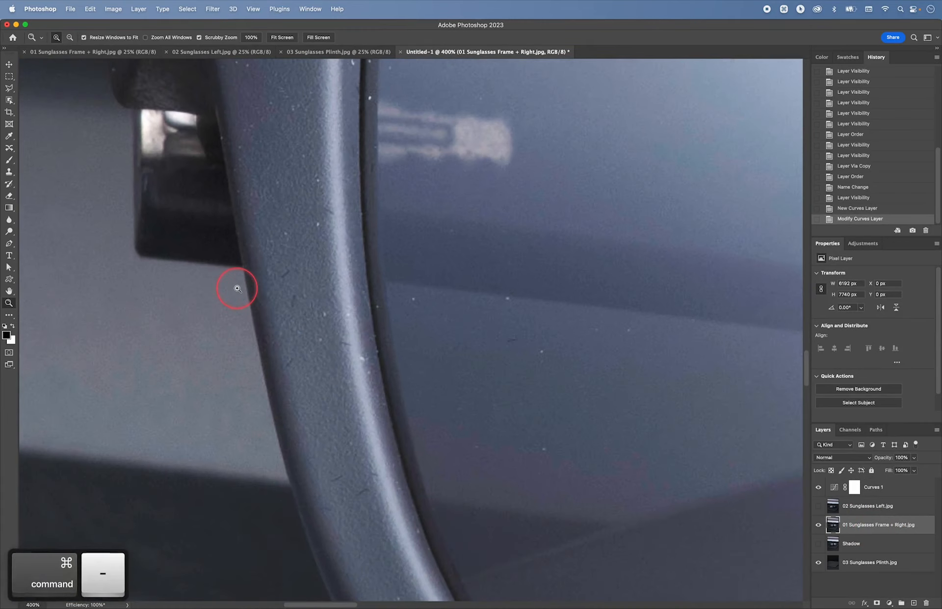
{"action": "key", "text": "super+minus"}
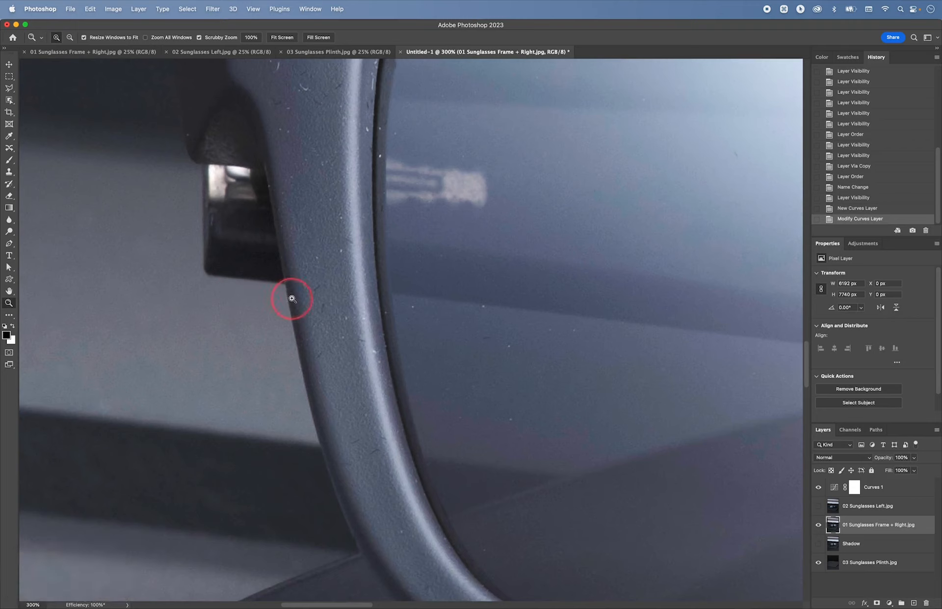
{"action": "key", "text": "p"}
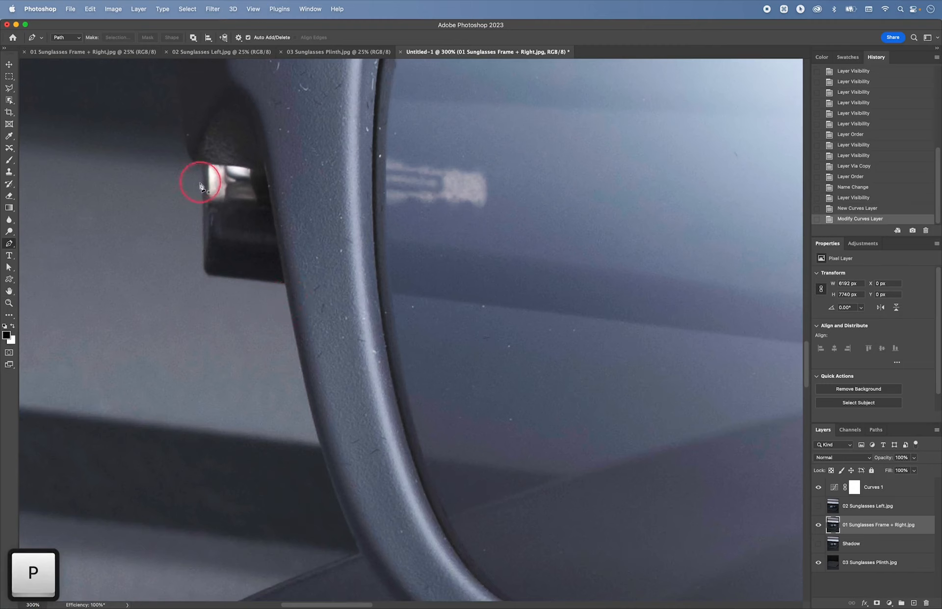
{"action": "left_click", "coordinate": [284, 284]}
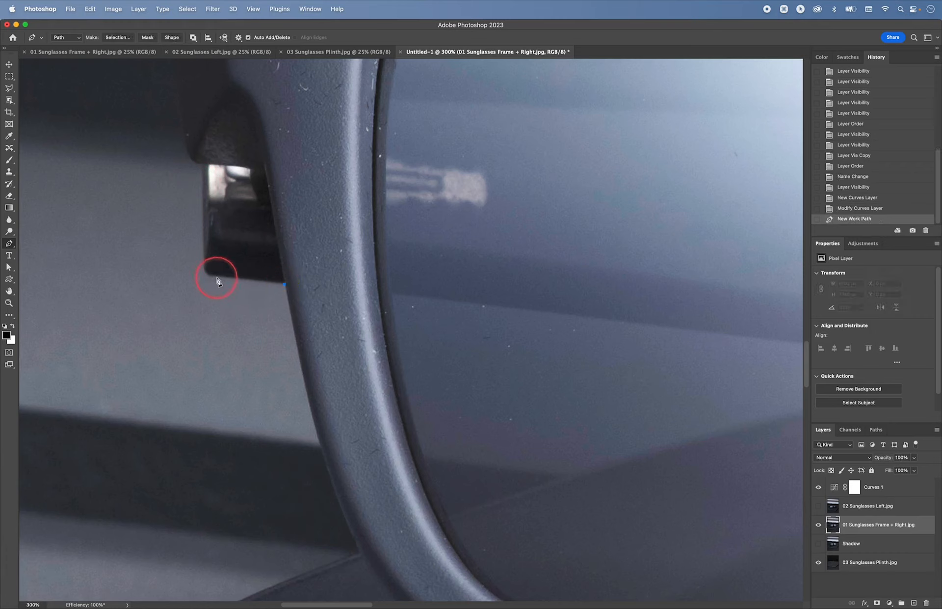
{"action": "left_click", "coordinate": [218, 278]}
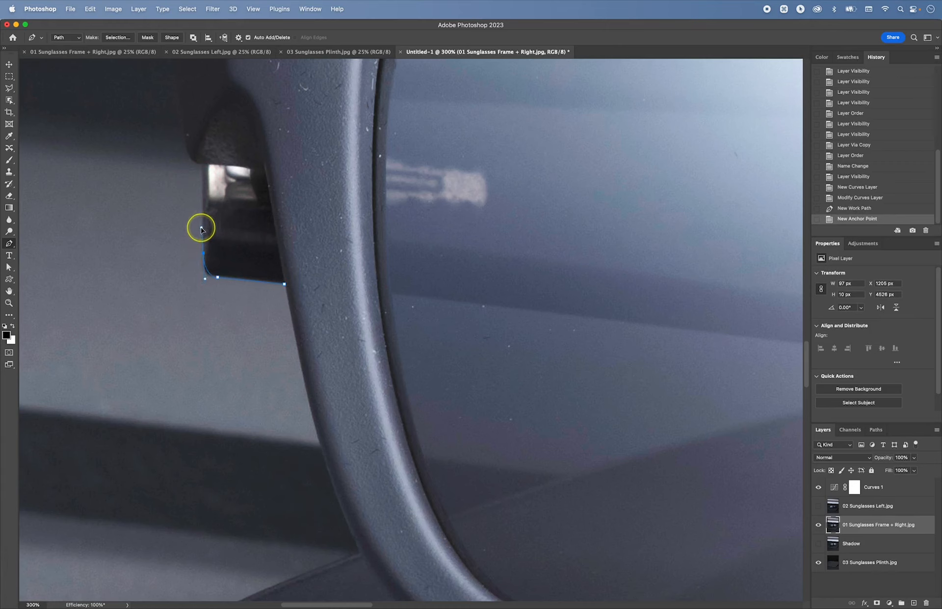
{"action": "left_click", "coordinate": [200, 229]}
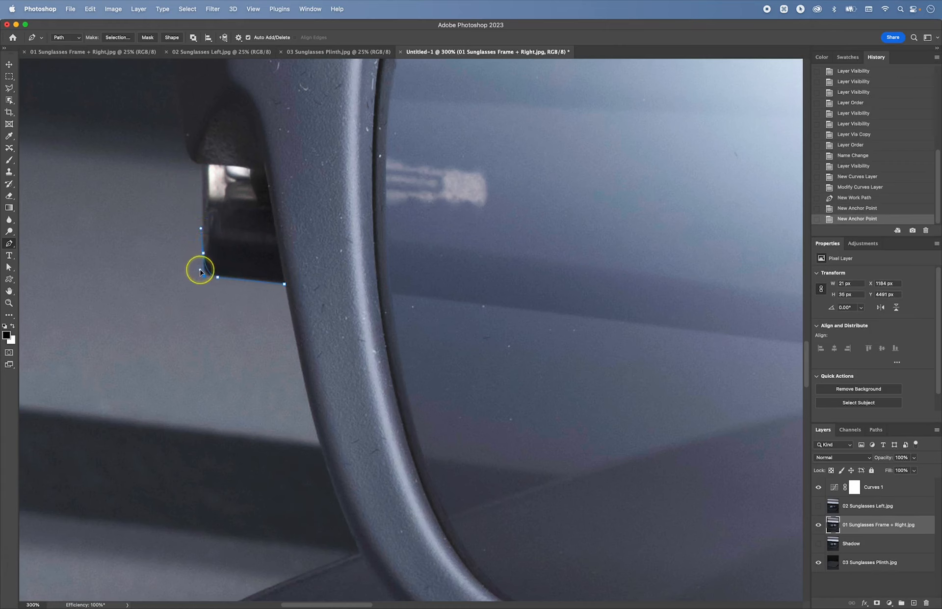
{"action": "left_click", "coordinate": [200, 270]}
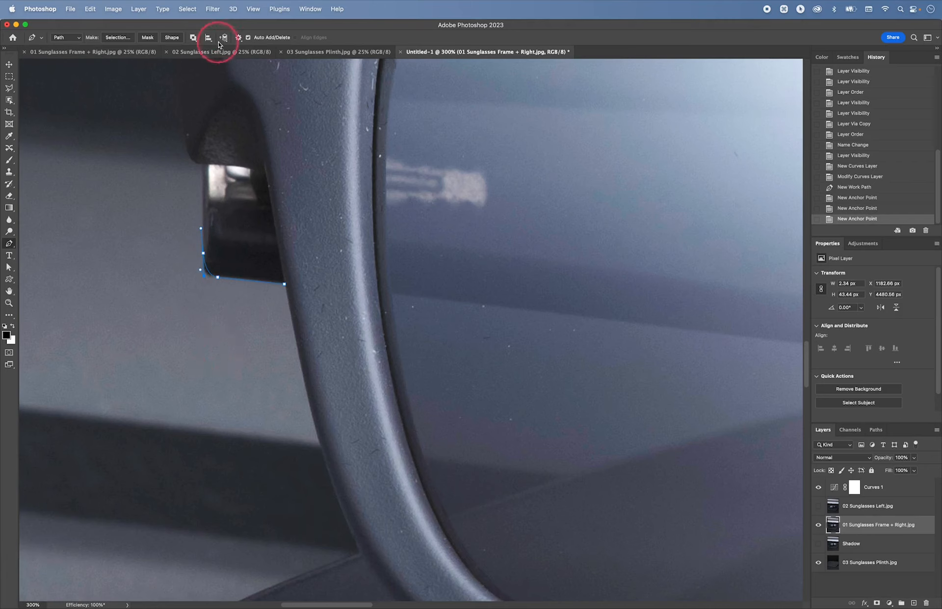
- Set the path thickness to 2 px and extend the path up the hinge's outer edge to its top corner
{"action": "left_click", "coordinate": [239, 38]}
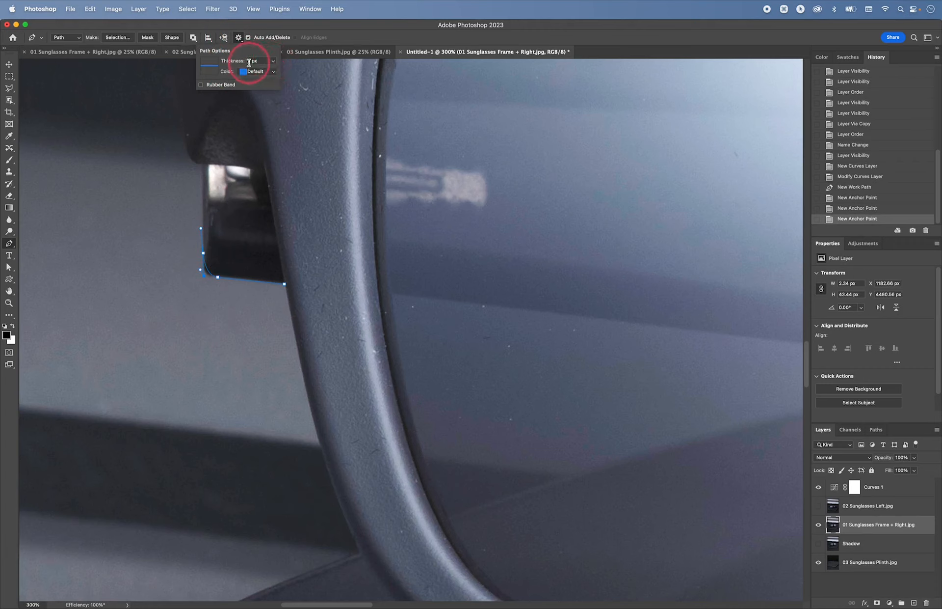
{"action": "left_click_drag", "start_coordinate": [273, 65], "coordinate": [293, 108]}
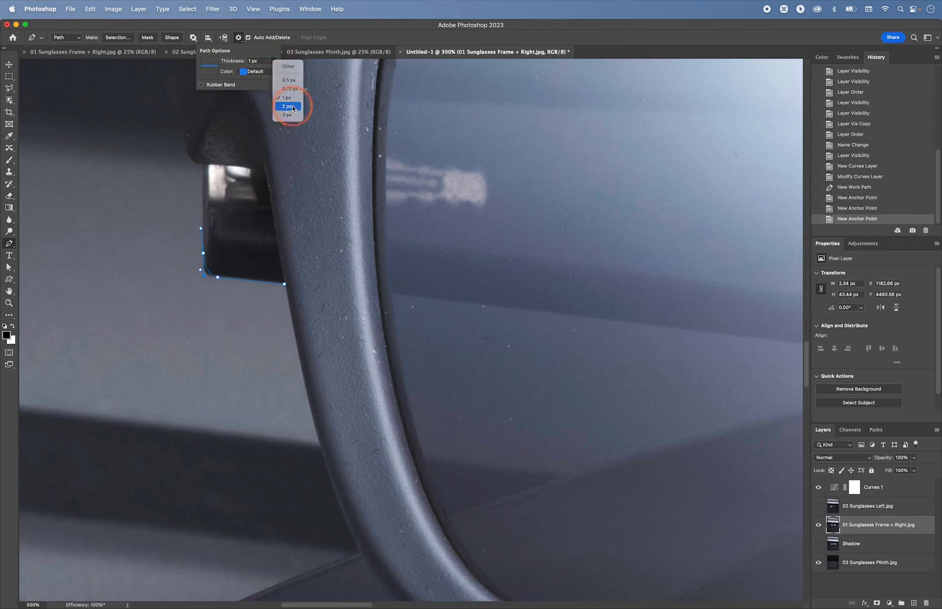
{"action": "left_click", "coordinate": [202, 170]}
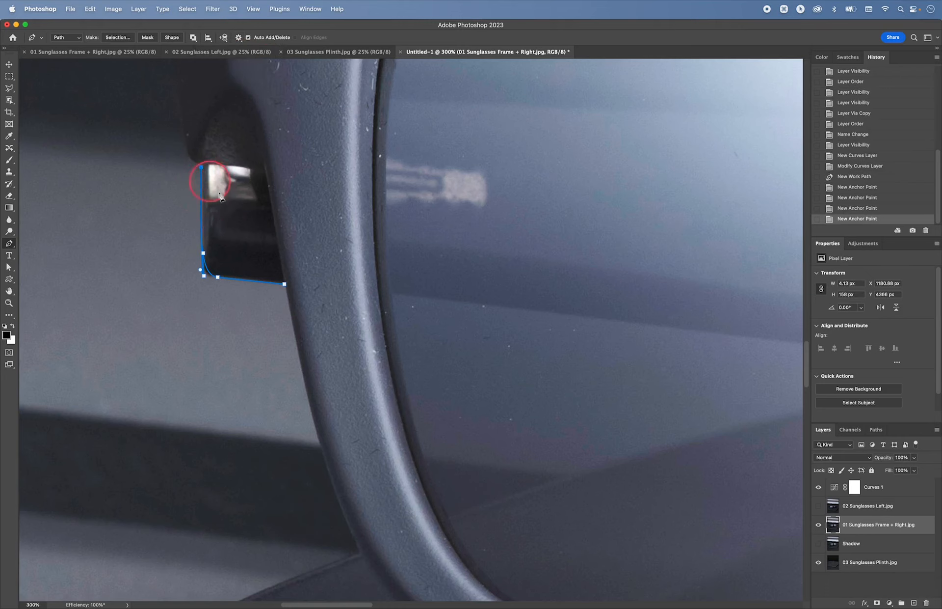
- Delete the stray anchor point beside the hinge's rounded lower corner
{"action": "key", "text": "space"}
{"action": "left_click_drag", "start_coordinate": [246, 213], "coordinate": [315, 234]}
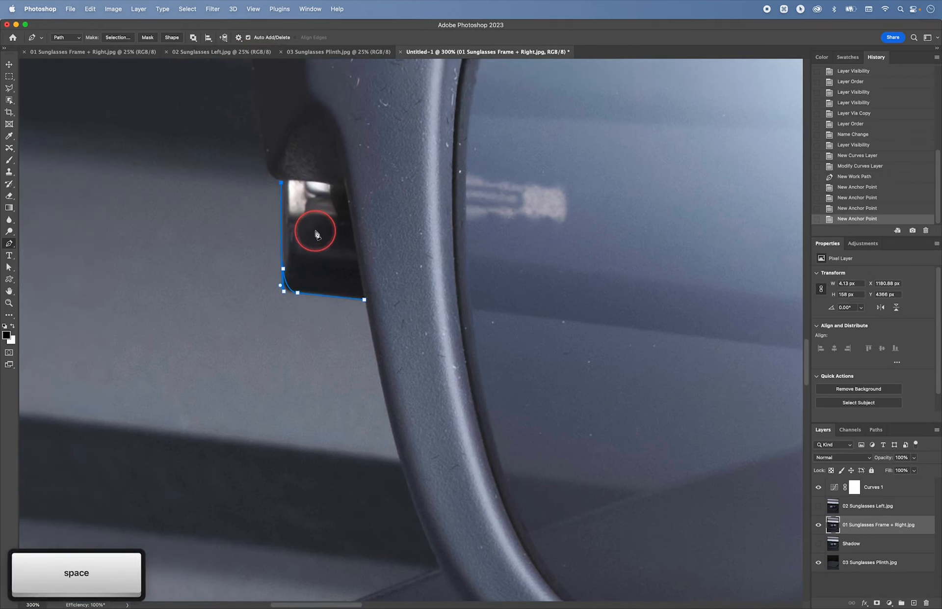
{"action": "key", "text": "super+equal"}
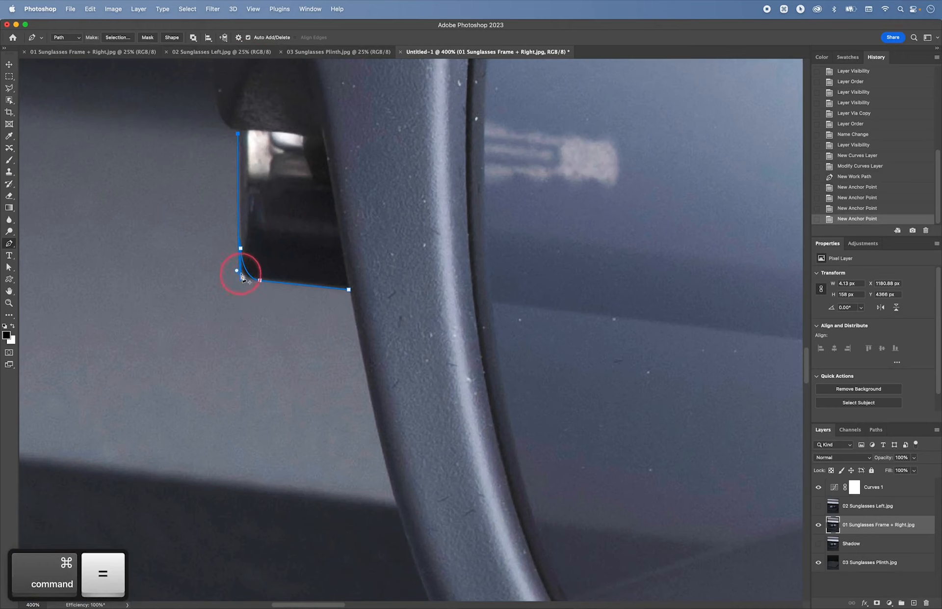
{"action": "left_click_drag", "start_coordinate": [237, 273], "coordinate": [236, 275]}
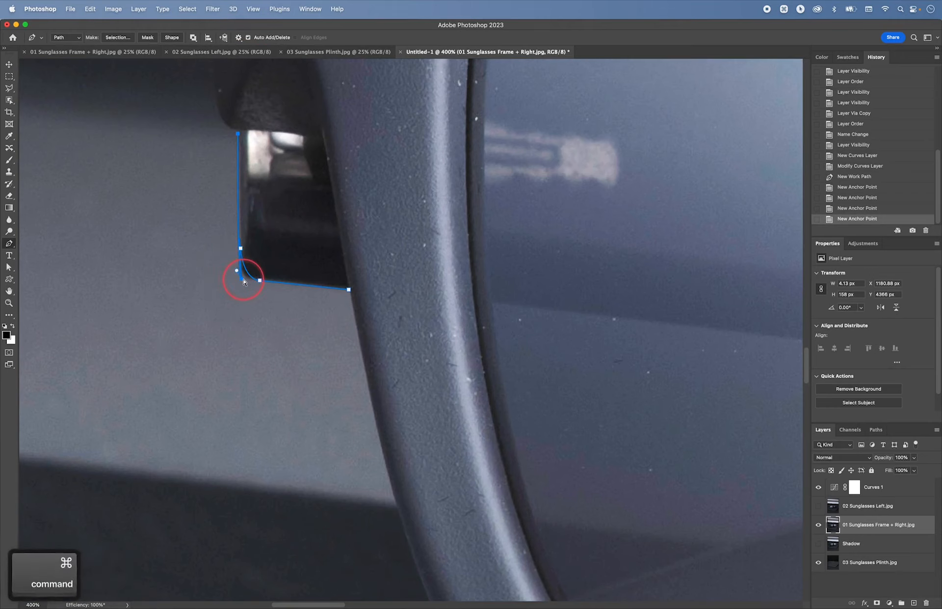
{"action": "key", "text": "super+equal"}
{"action": "key", "text": "super+equal"}
{"action": "key", "text": "super+equal"}
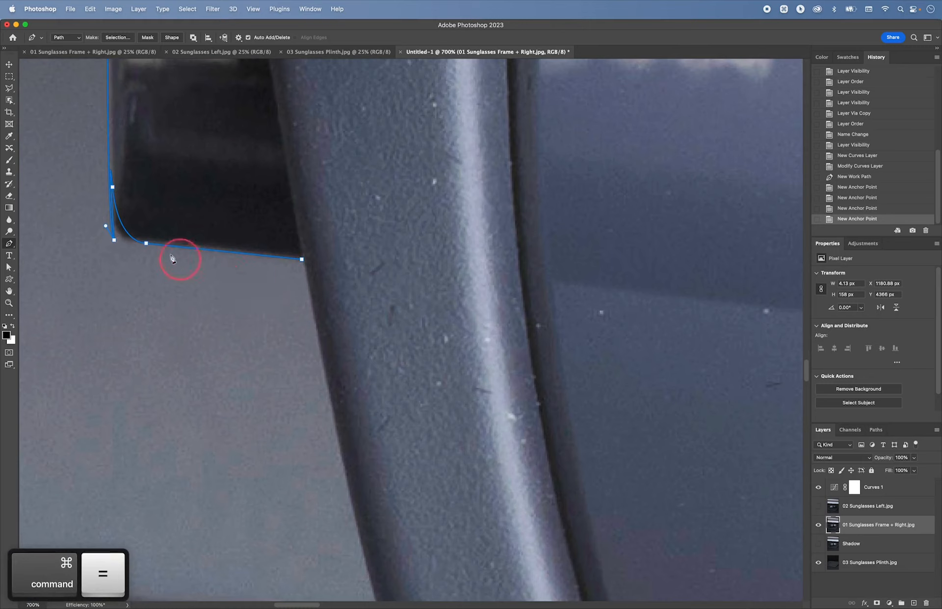
{"action": "left_click", "coordinate": [116, 245]}
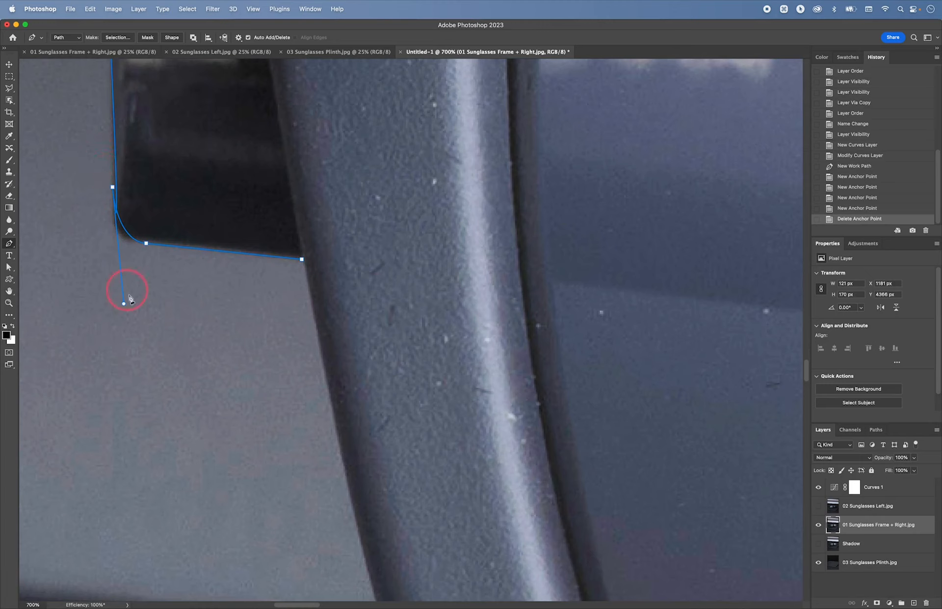
- Adjust the curve handles of the anchor above the hinge's rounded lower corner so the path follows the hinge outline
{"action": "left_click_drag", "start_coordinate": [124, 304], "coordinate": [90, 171]}
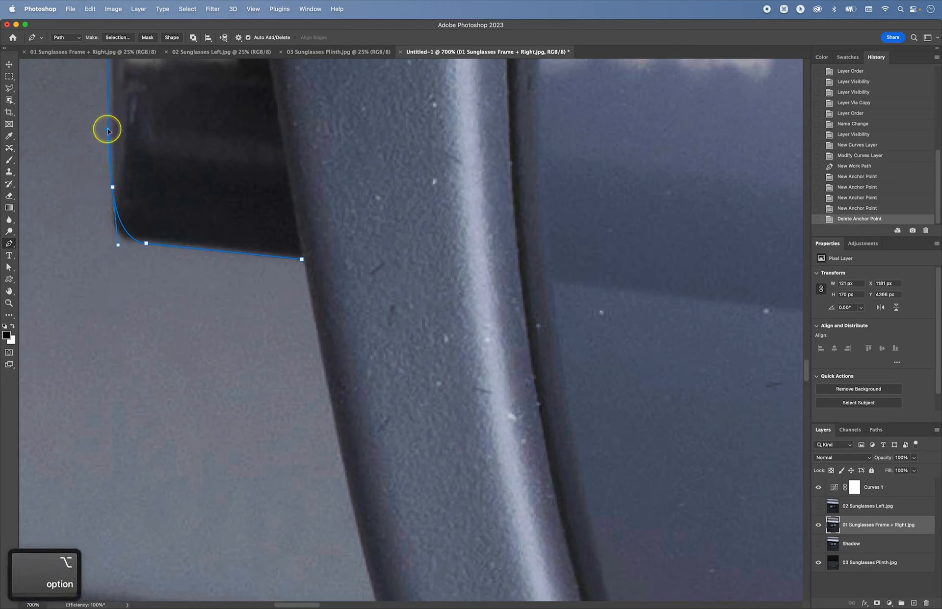
{"action": "left_click_drag", "start_coordinate": [113, 121], "coordinate": [112, 120]}
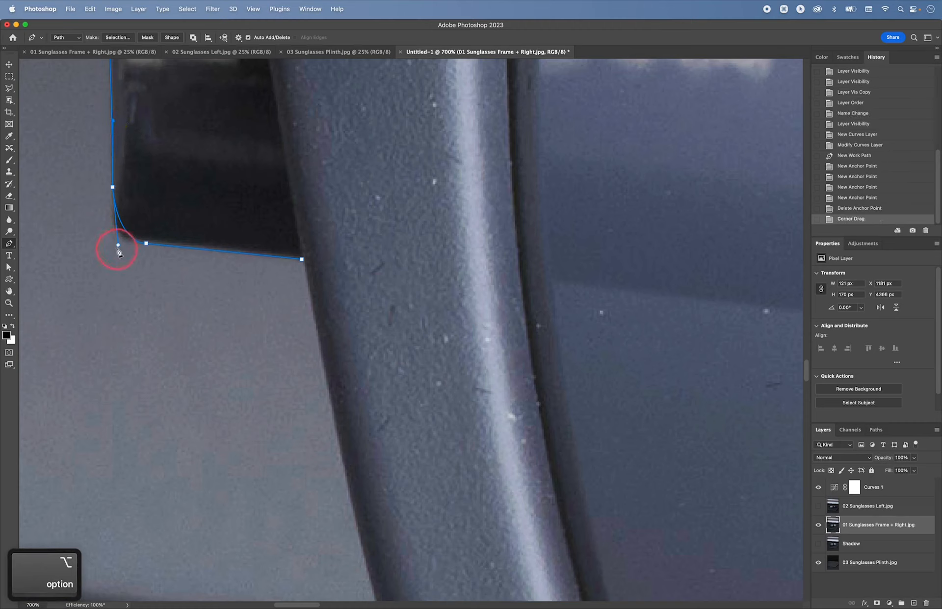
{"action": "left_click", "coordinate": [113, 252], "text": "alt"}
{"action": "key", "text": "super+z"}
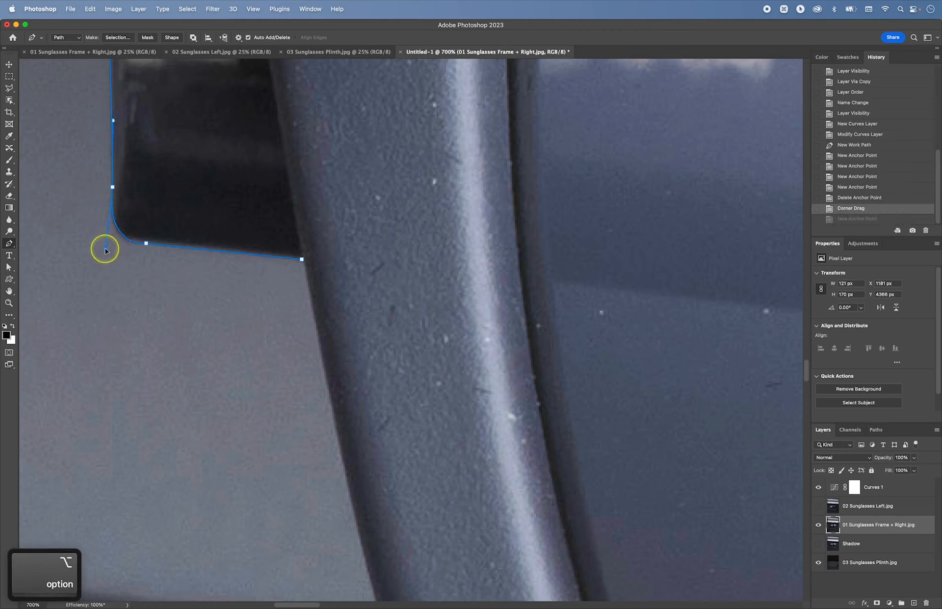
{"action": "left_click", "coordinate": [103, 249], "text": "alt"}
{"action": "key", "text": "space"}
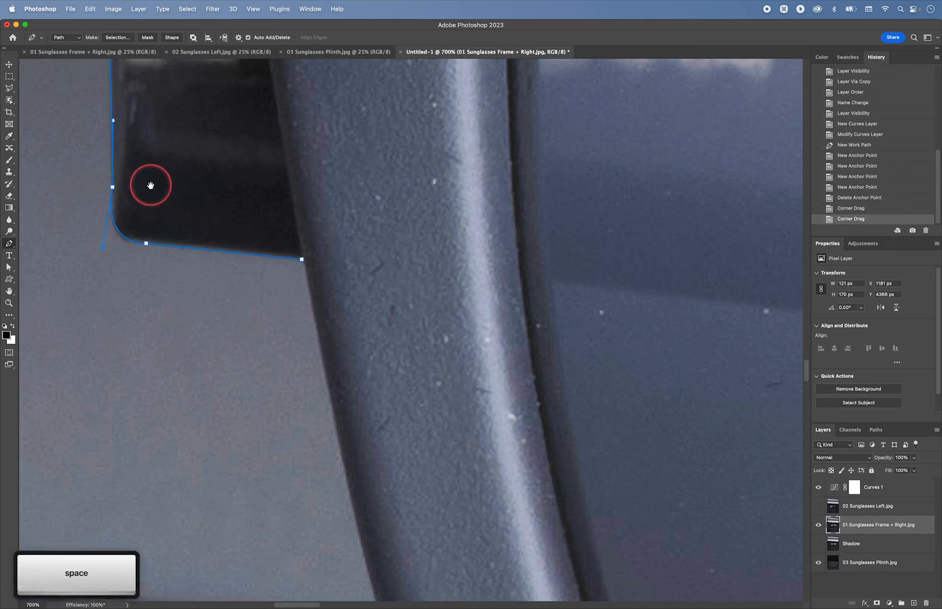
{"action": "left_click_drag", "start_coordinate": [152, 185], "coordinate": [178, 331]}
{"action": "left_click_drag", "start_coordinate": [161, 248], "coordinate": [200, 341]}
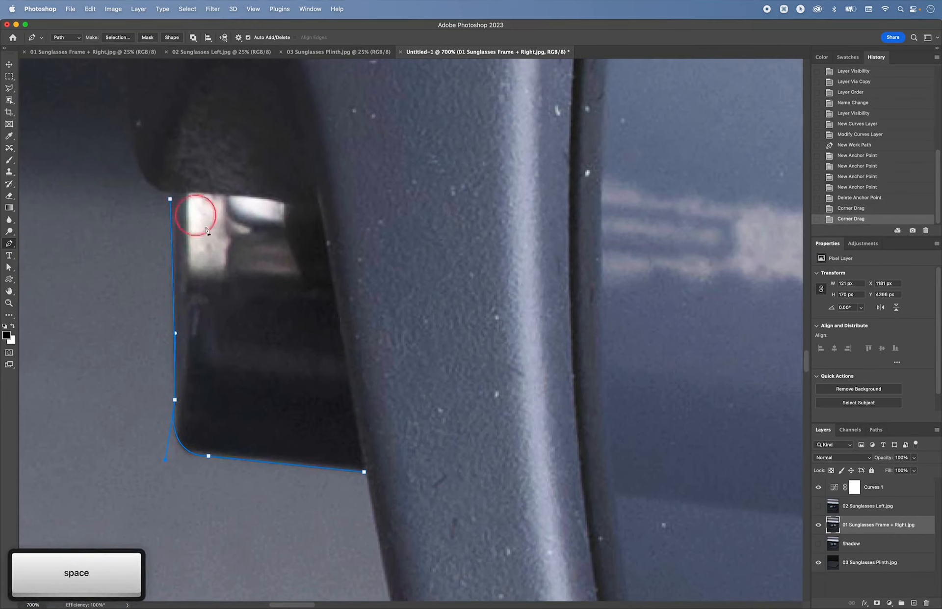
{"action": "left_click", "coordinate": [177, 333], "text": "alt"}
- Continue the path around the frame's curved edge above the hinge, adding an extra anchor point and refining the curve handles
{"action": "key", "text": "space"}
{"action": "left_click_drag", "start_coordinate": [183, 250], "coordinate": [309, 389]}
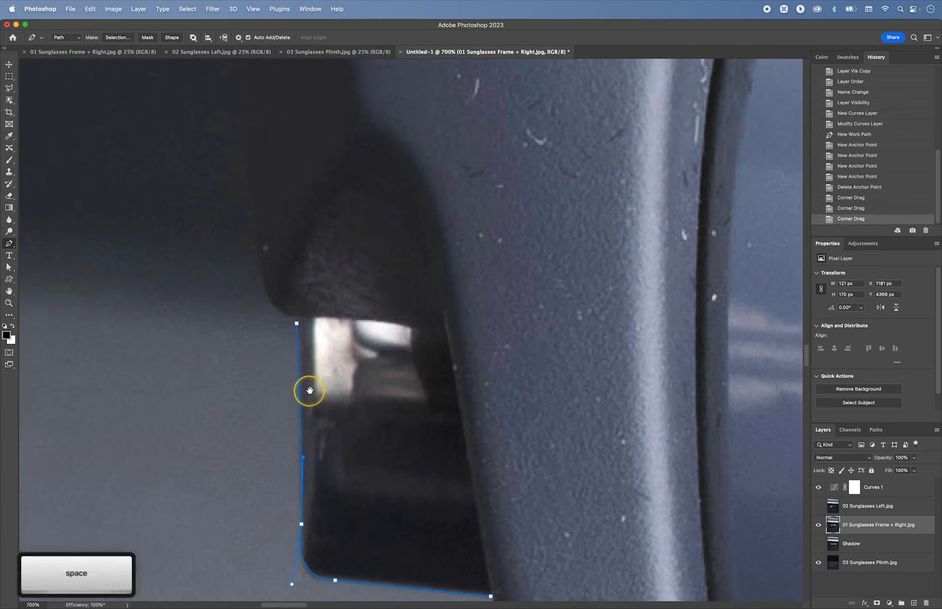
{"action": "left_click_drag", "start_coordinate": [269, 184], "coordinate": [288, 307]}
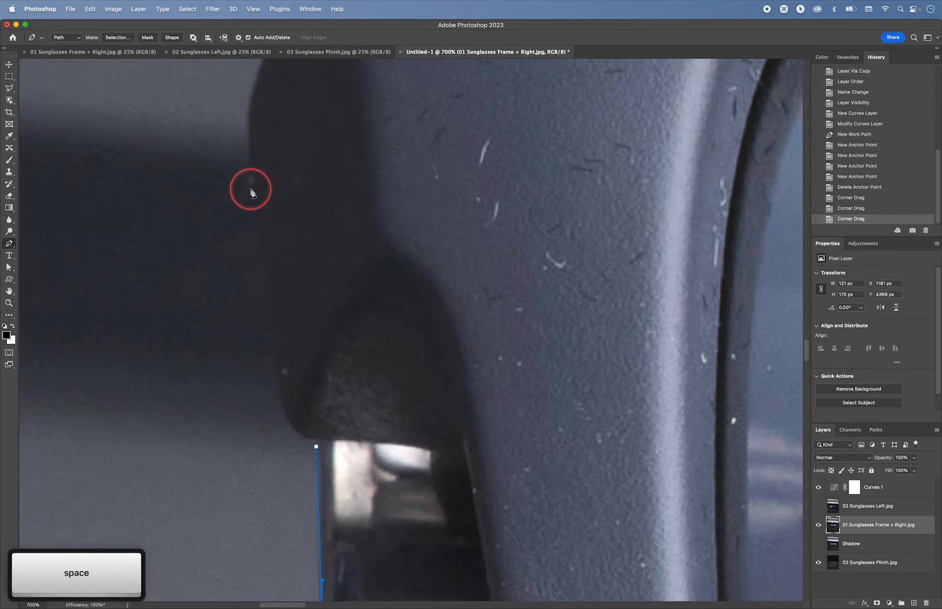
{"action": "left_click_drag", "start_coordinate": [276, 369], "coordinate": [271, 284]}
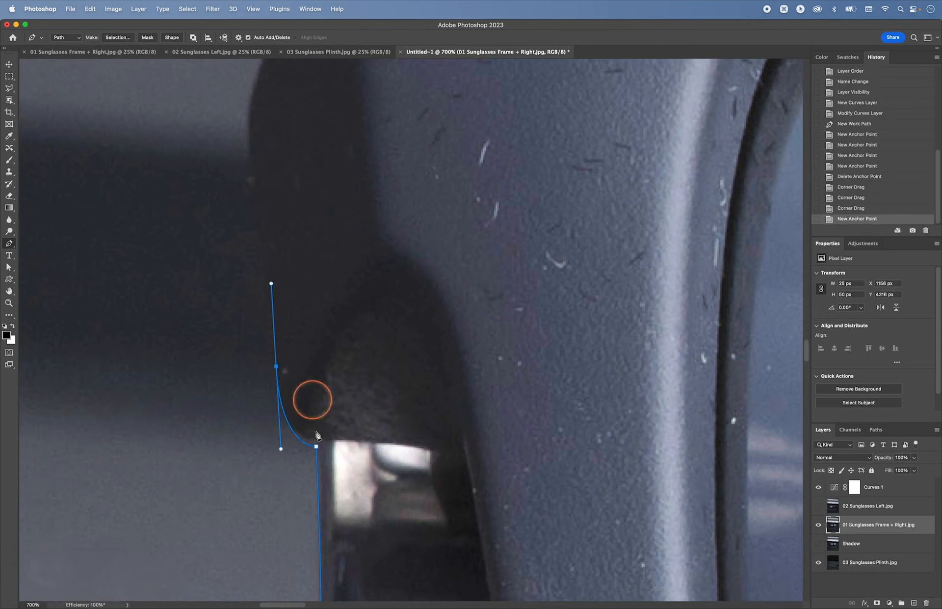
{"action": "mouse_move", "coordinate": [280, 448]}
{"action": "left_mouse_down"}
{"action": "mouse_move", "coordinate": [267, 416]}
{"action": "mouse_move", "coordinate": [262, 432]}
{"action": "mouse_move", "coordinate": [270, 436]}
{"action": "left_mouse_up"}
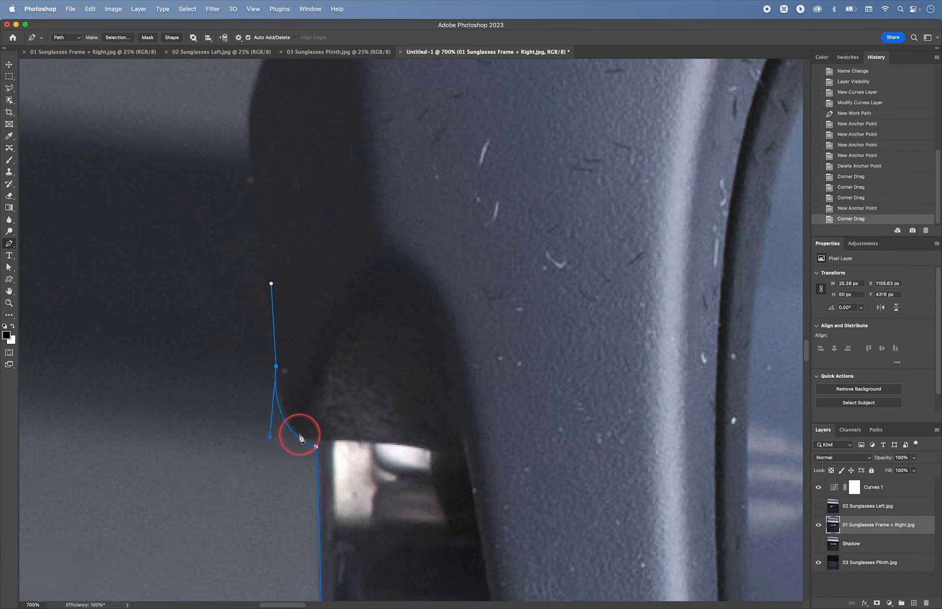
{"action": "left_click", "coordinate": [294, 433]}
{"action": "key", "text": "alt"}
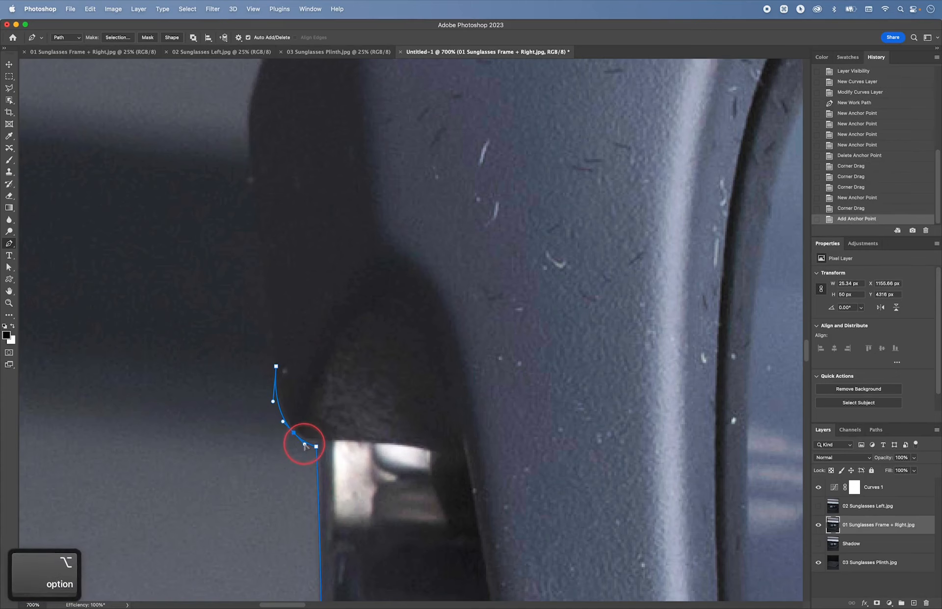
{"action": "left_click_drag", "start_coordinate": [307, 440], "coordinate": [307, 440]}
- Extend the path up the dark outer side of the frame above the hinge, adjusting the curve handles to its outline
{"action": "key", "text": "space"}
{"action": "left_click_drag", "start_coordinate": [295, 373], "coordinate": [334, 514]}
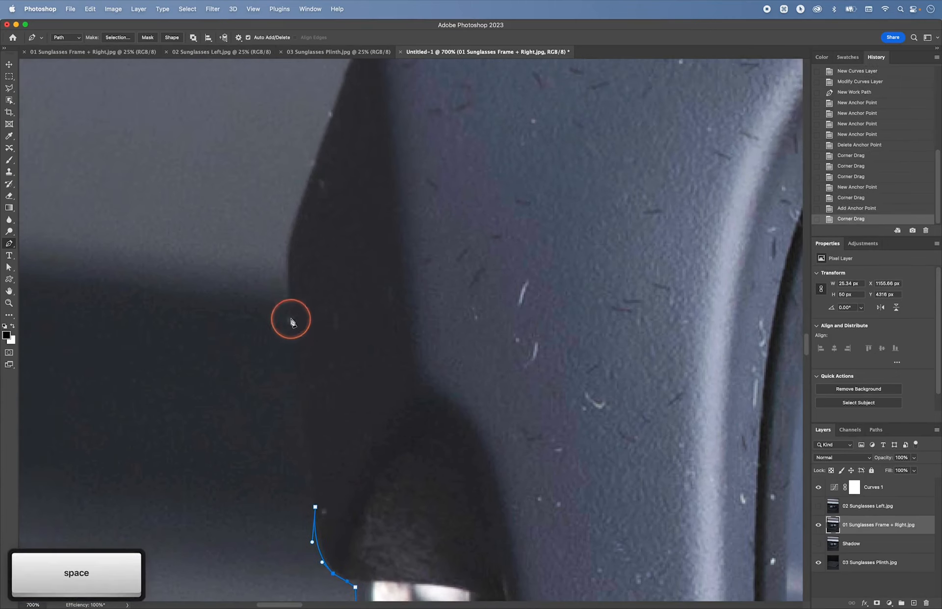
{"action": "left_click", "coordinate": [287, 281]}
{"action": "key", "text": "alt"}
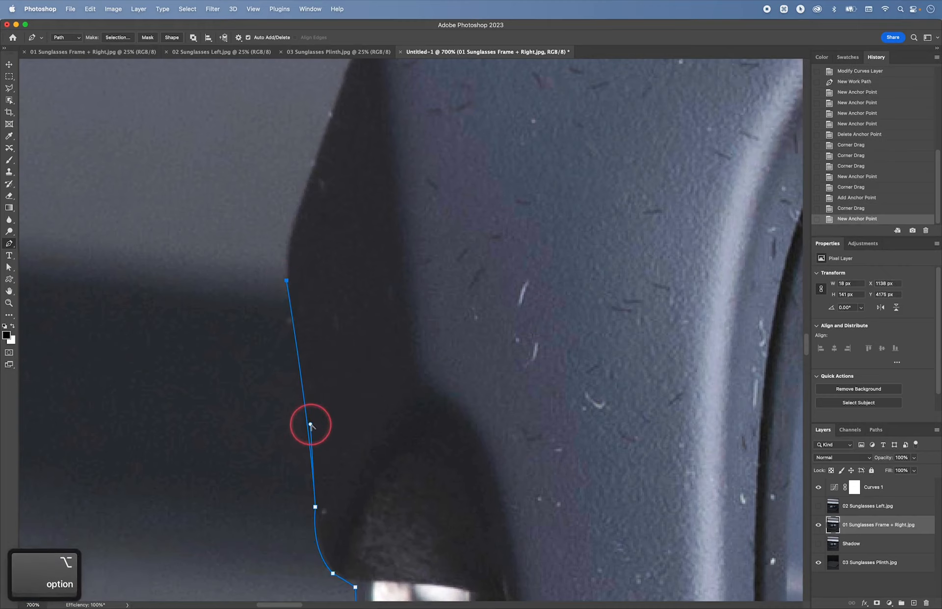
{"action": "left_click_drag", "start_coordinate": [310, 424], "coordinate": [303, 426]}
{"action": "key", "text": "space"}
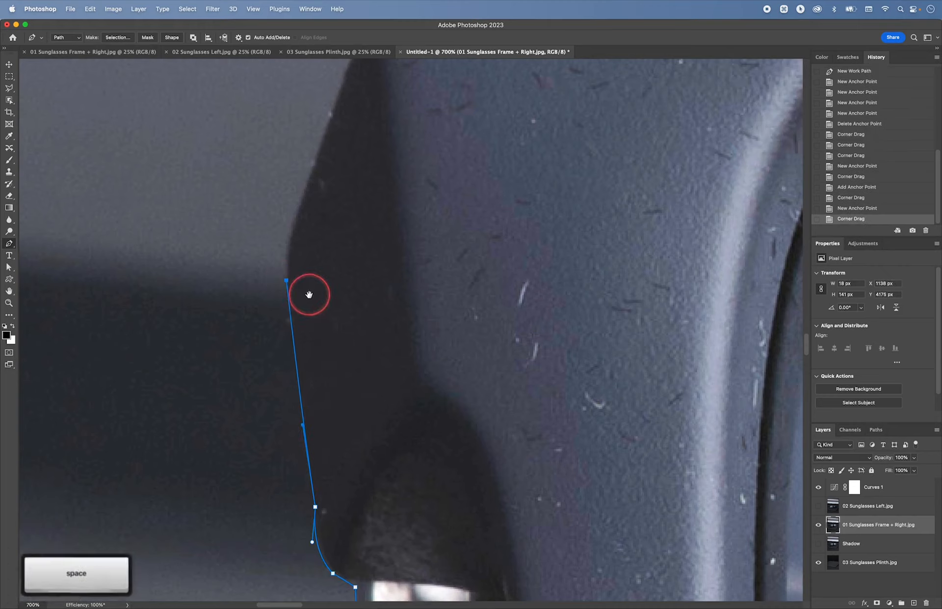
{"action": "mouse_move", "coordinate": [302, 238]}
{"action": "left_mouse_down"}
{"action": "mouse_move", "coordinate": [290, 327]}
{"action": "mouse_move", "coordinate": [305, 242]}
{"action": "left_mouse_up"}
{"action": "key", "text": "alt"}
{"action": "left_click_drag", "start_coordinate": [271, 330], "coordinate": [272, 328]}
- Continue the path up the slanted dark edge and around the frame's upper outer corner with a curved anchor point
{"action": "key", "text": "space"}
{"action": "left_click_drag", "start_coordinate": [307, 298], "coordinate": [268, 404]}
{"action": "left_click", "coordinate": [306, 240]}
{"action": "key", "text": "space"}
{"action": "left_click_drag", "start_coordinate": [310, 245], "coordinate": [247, 336]}
{"action": "left_click_drag", "start_coordinate": [317, 263], "coordinate": [373, 254]}
{"action": "key", "text": "alt"}
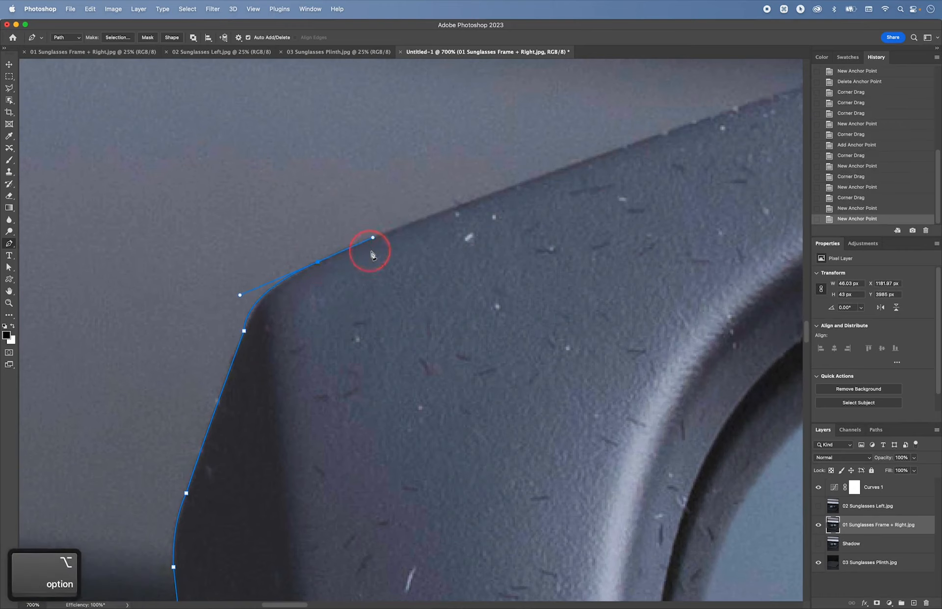
- Add anchor points along the rising upper edge of the frame from the outer corner toward the left lens arch
{"action": "left_click", "coordinate": [617, 152]}
{"action": "key", "text": "space"}
{"action": "left_click_drag", "start_coordinate": [618, 152], "coordinate": [283, 313]}
{"action": "left_click", "coordinate": [693, 181]}
{"action": "key", "text": "space"}
{"action": "left_click_drag", "start_coordinate": [693, 181], "coordinate": [246, 285]}
{"action": "left_click", "coordinate": [732, 167]}
{"action": "key", "text": "space"}
{"action": "left_click_drag", "start_coordinate": [732, 167], "coordinate": [137, 292]}
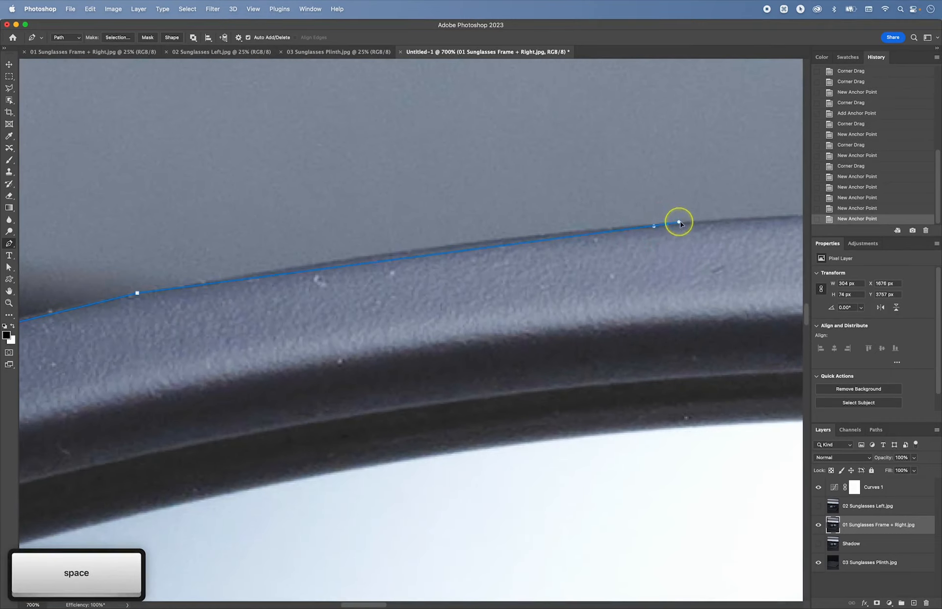
- Trace the path over the crest of the left lens rim with curved anchor points, shortening their outgoing handles
{"action": "left_click_drag", "start_coordinate": [679, 222], "coordinate": [739, 220]}
{"action": "key", "text": "alt"}
{"action": "key", "text": "space"}
{"action": "left_click_drag", "start_coordinate": [740, 220], "coordinate": [207, 250]}
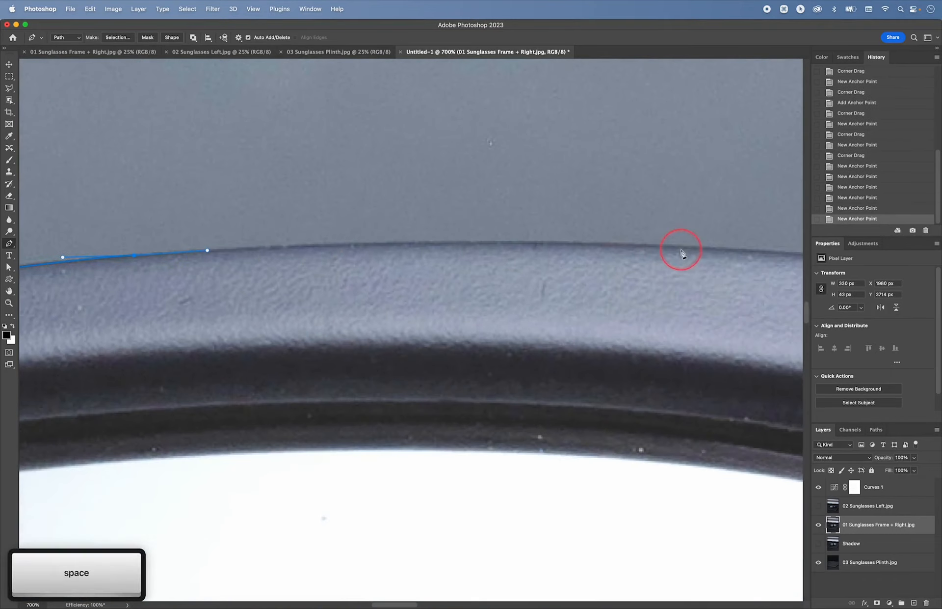
{"action": "left_click_drag", "start_coordinate": [684, 247], "coordinate": [439, 244]}
{"action": "key", "text": "alt"}
{"action": "key", "text": "space"}
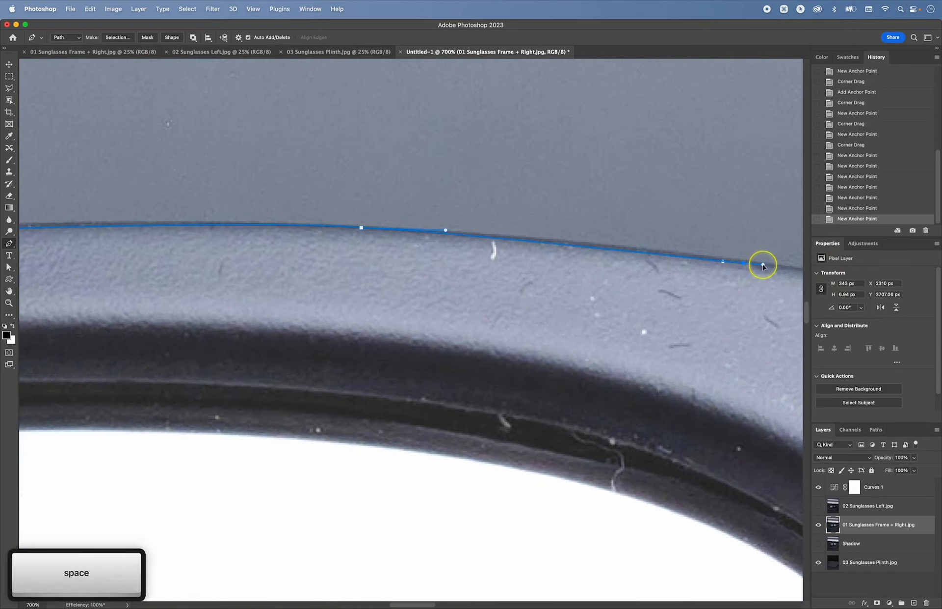
- Continue the curved path along the descending upper edge of the left rim toward the nose bridge
{"action": "key", "text": "space"}
{"action": "left_click_drag", "start_coordinate": [770, 265], "coordinate": [665, 242]}
{"action": "key", "text": "alt"}
{"action": "key", "text": "space"}
{"action": "left_click_drag", "start_coordinate": [734, 265], "coordinate": [516, 280]}
- Trace the top outline of the nose bridge with curved anchor points, up to the start of the right lens rim
{"action": "left_click_drag", "start_coordinate": [613, 254], "coordinate": [525, 274]}
{"action": "key", "text": "alt"}
{"action": "key", "text": "space"}
{"action": "left_click_drag", "start_coordinate": [582, 261], "coordinate": [547, 298]}
{"action": "key", "text": "alt"}
{"action": "key", "text": "space"}
{"action": "key", "text": "alt"}
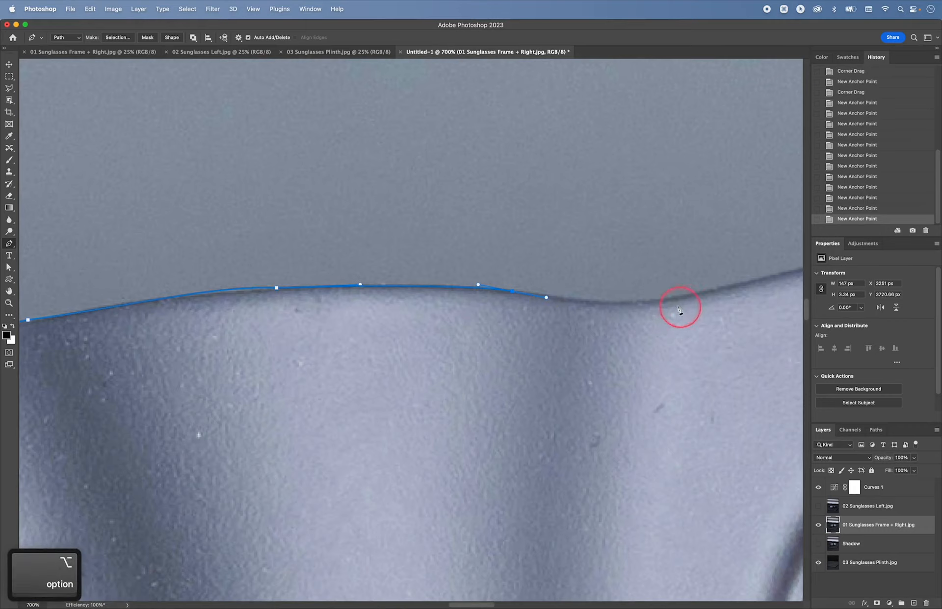
{"action": "left_click_drag", "start_coordinate": [659, 300], "coordinate": [305, 367]}
{"action": "key", "text": "space"}
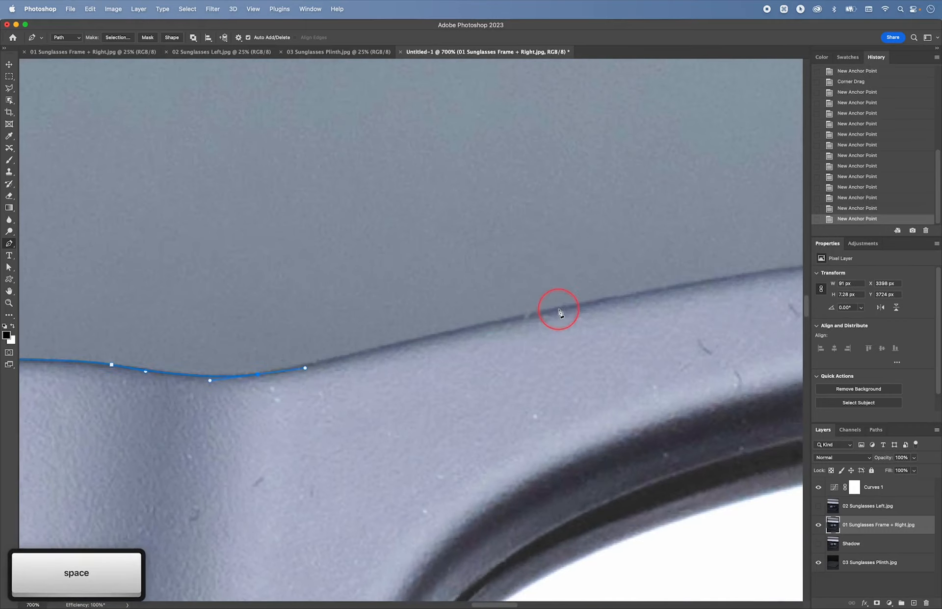
- Trace the path over the arch of the right lens rim with curved anchor points
{"action": "left_click_drag", "start_coordinate": [558, 309], "coordinate": [144, 333]}
{"action": "key", "text": "space"}
{"action": "key", "text": "space"}
{"action": "left_click_drag", "start_coordinate": [529, 309], "coordinate": [118, 282]}
{"action": "key", "text": "space"}
{"action": "left_click_drag", "start_coordinate": [624, 322], "coordinate": [710, 335]}
{"action": "key", "text": "alt"}
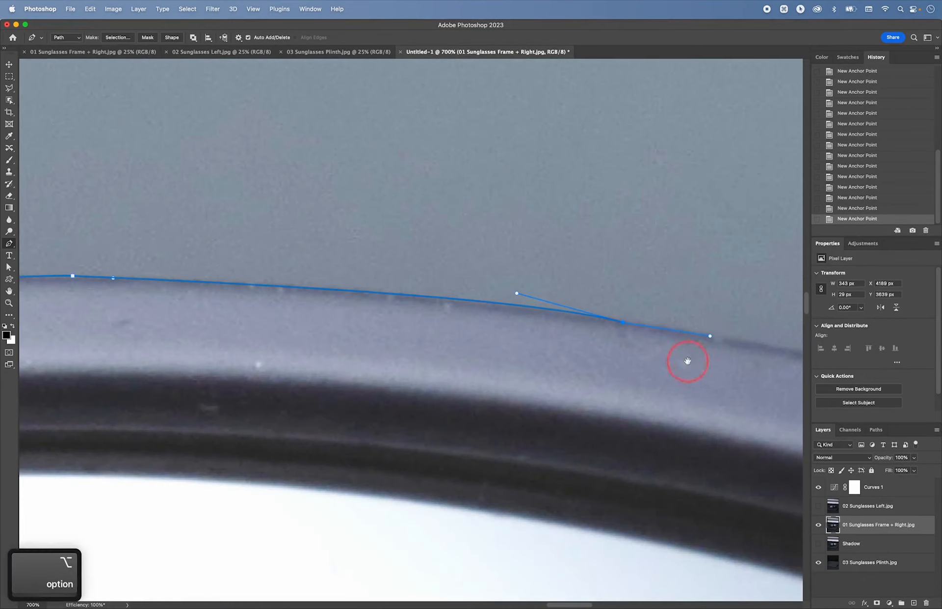
- At 300% zoom, extend the curved path along the right rim's descending upper edge toward the outer corner
{"action": "key", "text": "super+minus"}
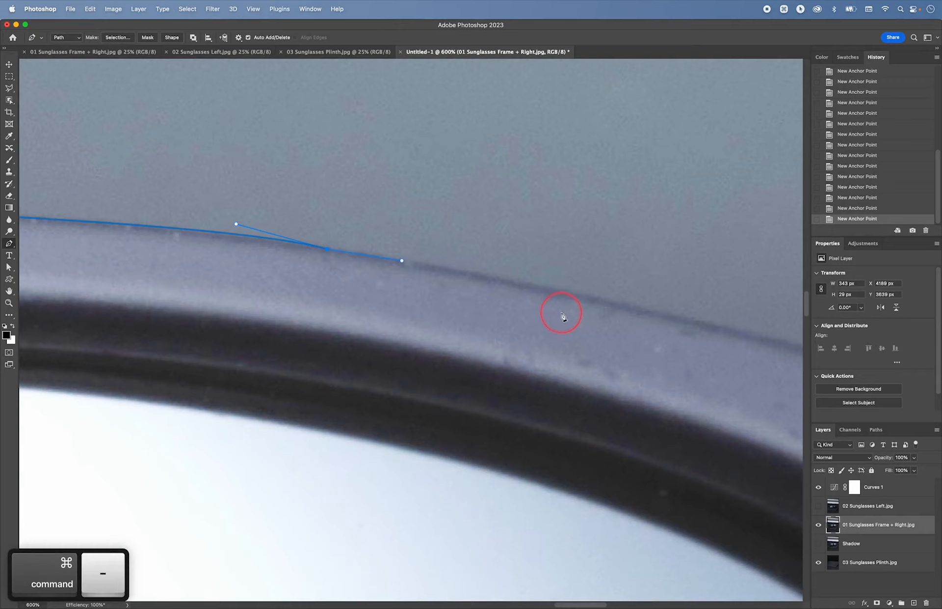
{"action": "key", "text": "super+minus"}
{"action": "key", "text": "super+minus"}
{"action": "key", "text": "super+minus"}
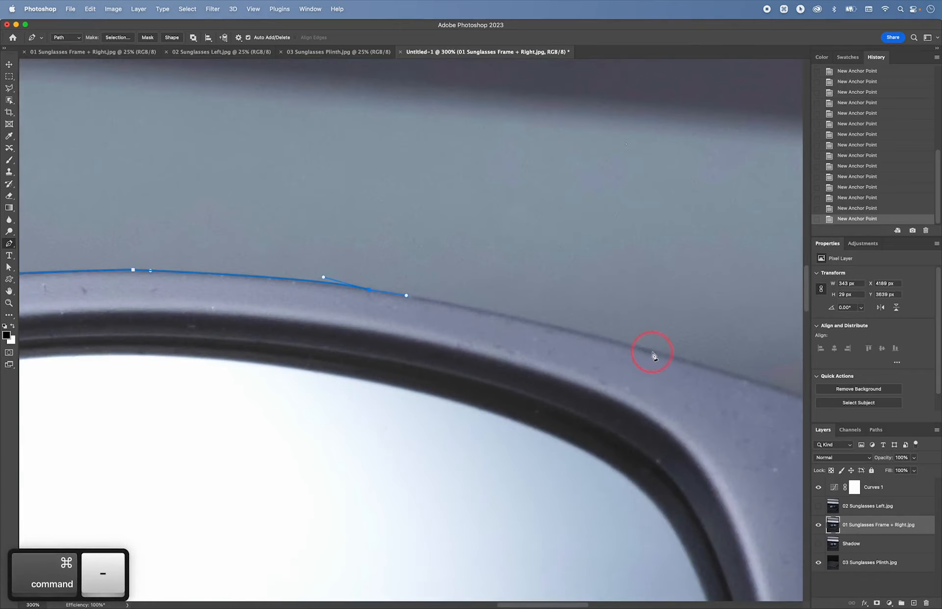
{"action": "left_click_drag", "start_coordinate": [653, 354], "coordinate": [709, 367]}
{"action": "key", "text": "space"}
{"action": "left_click_drag", "start_coordinate": [708, 368], "coordinate": [427, 308]}
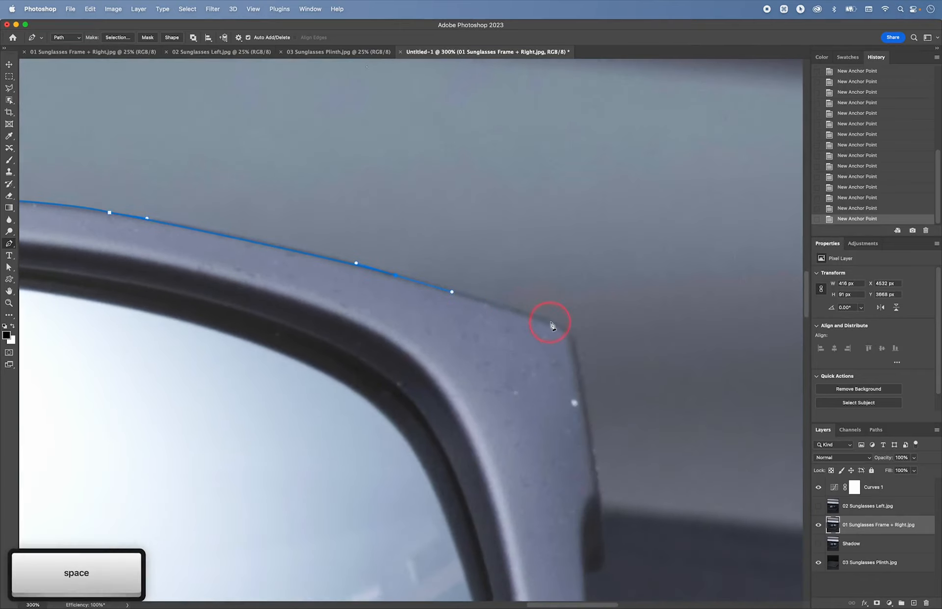
- Trace the right rim's upper outer corner and its outer edge down to the dark hinge protrusion
{"action": "left_click", "coordinate": [550, 322]}
{"action": "left_click_drag", "start_coordinate": [580, 366], "coordinate": [590, 390]}
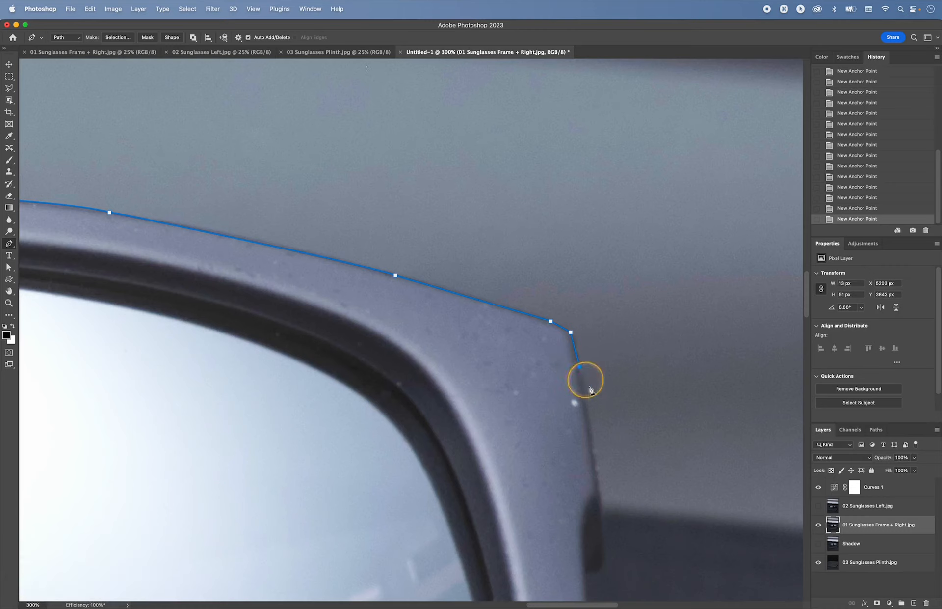
{"action": "left_click", "coordinate": [592, 440]}
{"action": "key", "text": "space"}
{"action": "left_click_drag", "start_coordinate": [593, 440], "coordinate": [535, 271]}
{"action": "left_click", "coordinate": [546, 358]}
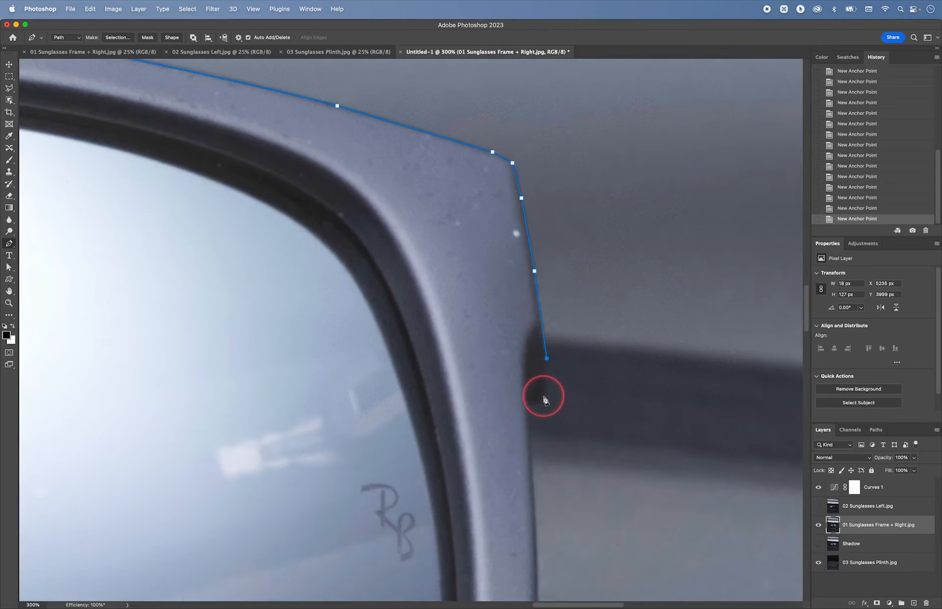
- Curve the path around the bottom of the dark hinge protrusion and on down the right rim's outer edge
{"action": "left_click_drag", "start_coordinate": [545, 386], "coordinate": [530, 421]}
{"action": "key", "text": "alt"}
{"action": "key", "text": "space"}
{"action": "left_click_drag", "start_coordinate": [536, 581], "coordinate": [522, 429]}
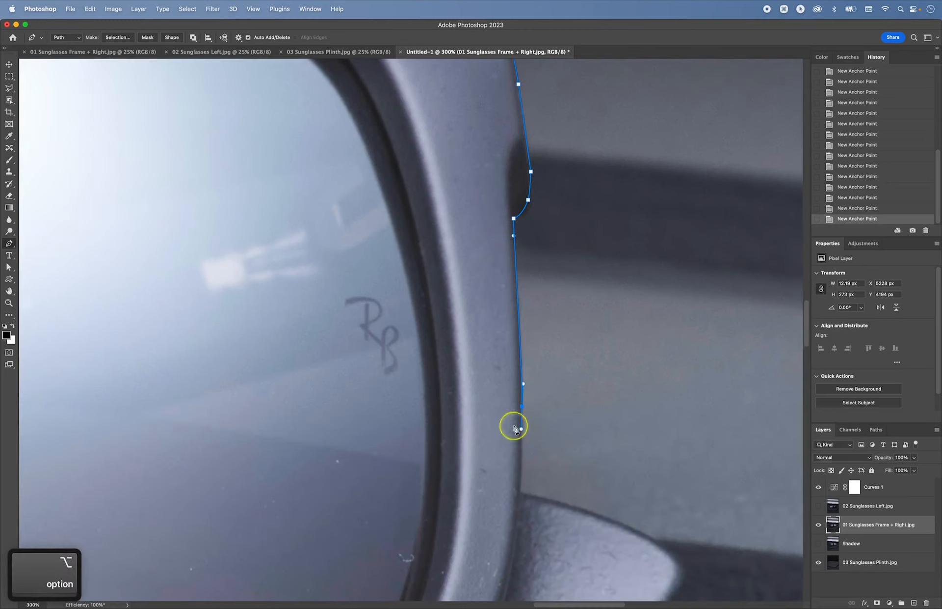
- Trace the upper edge and rounded end of the temple tip beside the right rim, adjusting the end's curve handle
{"action": "left_click", "coordinate": [521, 493]}
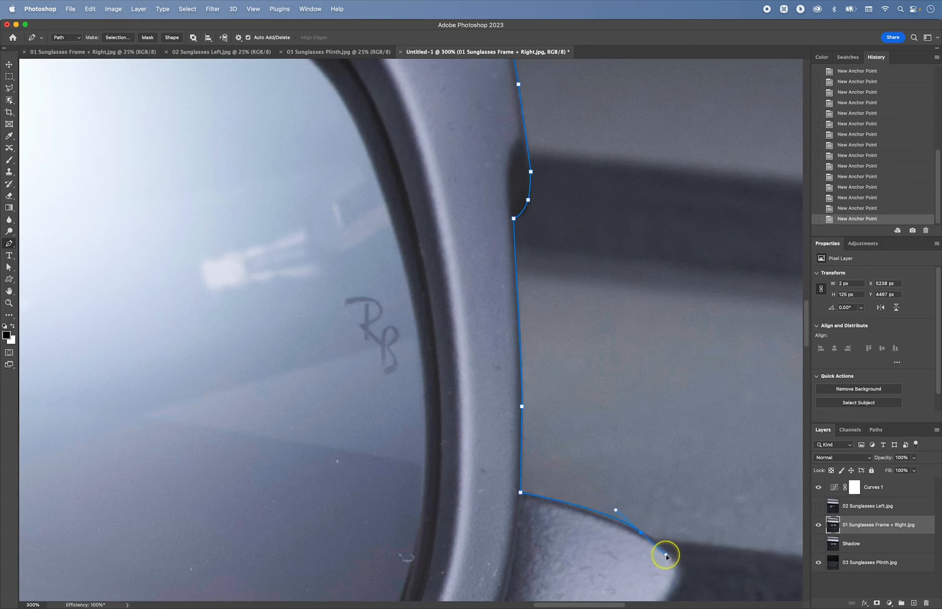
{"action": "key", "text": "space"}
{"action": "left_click_drag", "start_coordinate": [666, 555], "coordinate": [626, 358]}
{"action": "left_click_drag", "start_coordinate": [638, 426], "coordinate": [593, 472]}
{"action": "left_click_drag", "start_coordinate": [684, 380], "coordinate": [690, 376]}
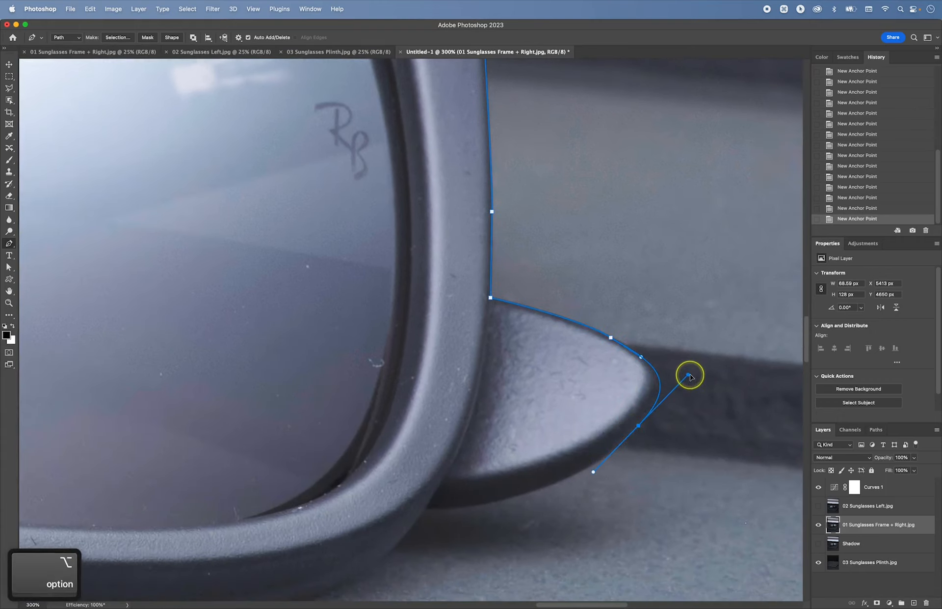
- Trace the temple tip's underside back to the right rim and adjust the curve handles to its outline
{"action": "key", "text": "space"}
{"action": "left_click_drag", "start_coordinate": [611, 420], "coordinate": [681, 305]}
{"action": "left_click_drag", "start_coordinate": [663, 357], "coordinate": [683, 332]}
{"action": "key", "text": "super+z"}
{"action": "left_click_drag", "start_coordinate": [498, 393], "coordinate": [371, 396]}
{"action": "left_click_drag", "start_coordinate": [625, 389], "coordinate": [636, 384]}
{"action": "left_click_drag", "start_coordinate": [374, 398], "coordinate": [490, 421]}
- Continue the path with curved anchor points around the lower outer corner and along the bottom edge of the right rim
{"action": "left_click_drag", "start_coordinate": [408, 470], "coordinate": [577, 385]}
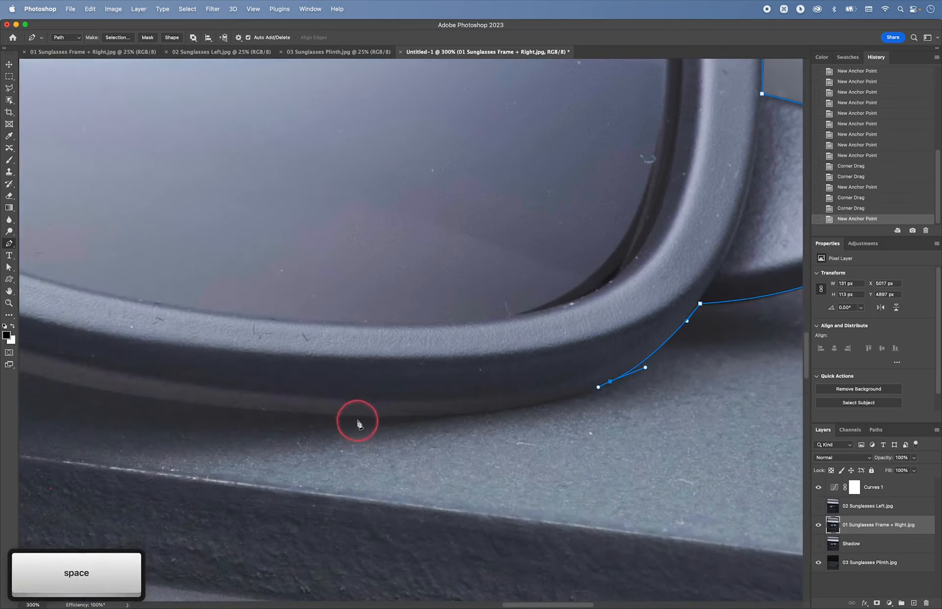
{"action": "left_click_drag", "start_coordinate": [343, 419], "coordinate": [322, 414]}
{"action": "left_click_drag", "start_coordinate": [323, 407], "coordinate": [571, 411]}
{"action": "left_click_drag", "start_coordinate": [303, 390], "coordinate": [285, 381]}
{"action": "left_click_drag", "start_coordinate": [239, 369], "coordinate": [426, 455]}
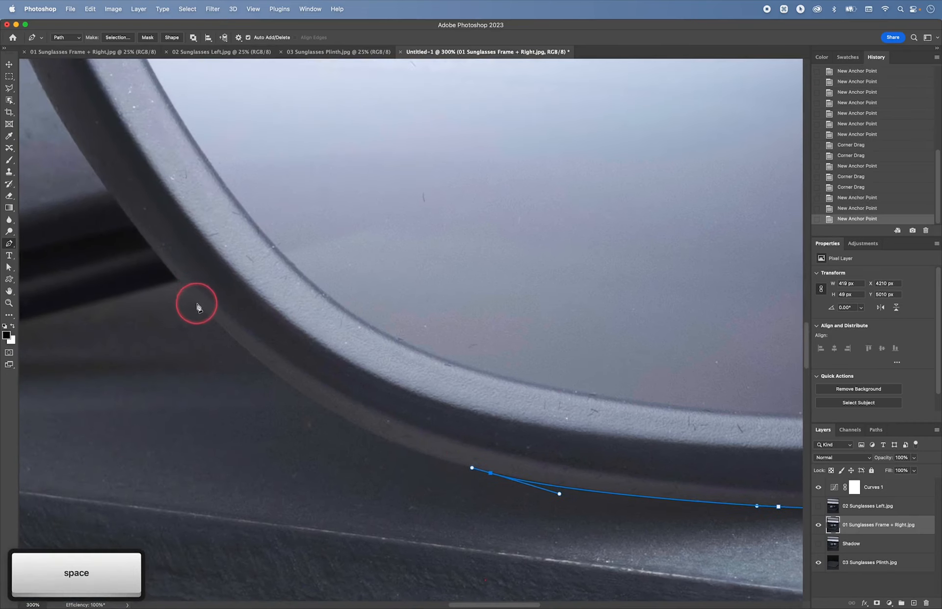
- Curve the path up the right rim's lower inner edge to the folded temple arm, adjusting the curve handles
{"action": "left_click_drag", "start_coordinate": [240, 344], "coordinate": [173, 269]}
{"action": "left_click_drag", "start_coordinate": [311, 428], "coordinate": [354, 446]}
{"action": "left_click_drag", "start_coordinate": [173, 269], "coordinate": [209, 313]}
{"action": "left_click", "coordinate": [179, 280]}
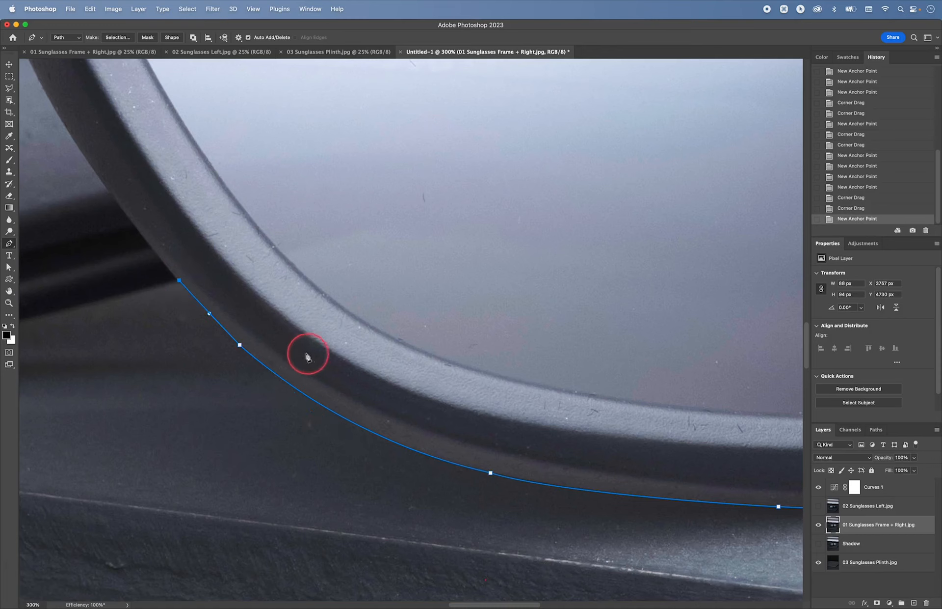
- Trace the lower edge of the folded temple arm between the lenses and refine the last anchor's curve handles
{"action": "key", "text": "space"}
{"action": "left_click_drag", "start_coordinate": [308, 357], "coordinate": [479, 314]}
{"action": "left_click_drag", "start_coordinate": [339, 329], "coordinate": [529, 339]}
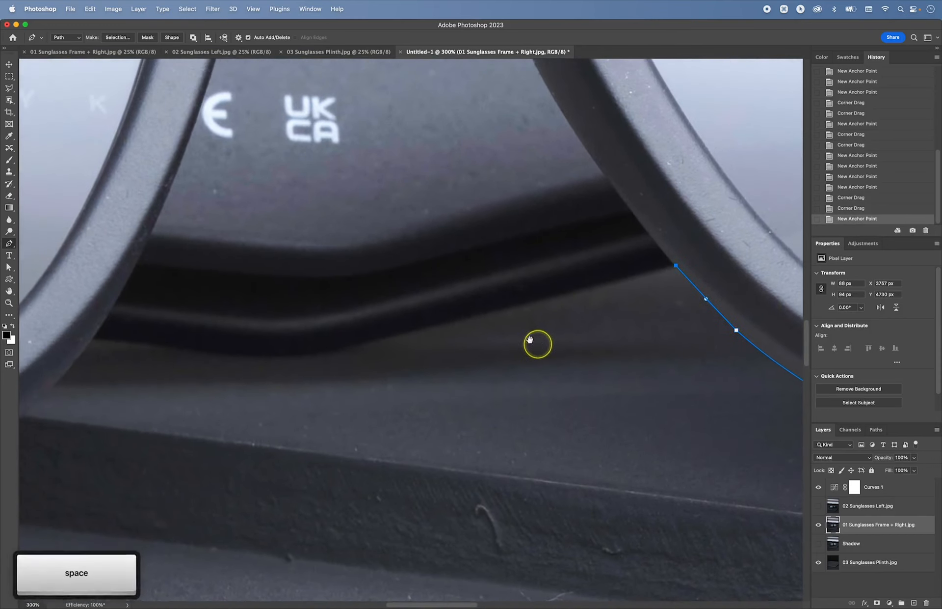
{"action": "left_click", "coordinate": [495, 311]}
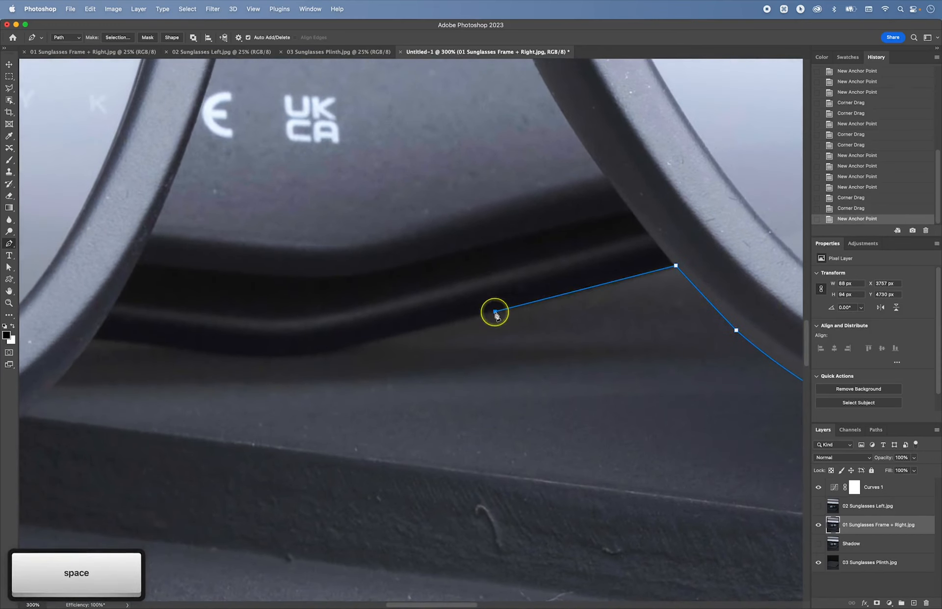
{"action": "left_click", "coordinate": [391, 338]}
{"action": "left_click_drag", "start_coordinate": [199, 350], "coordinate": [91, 337]}
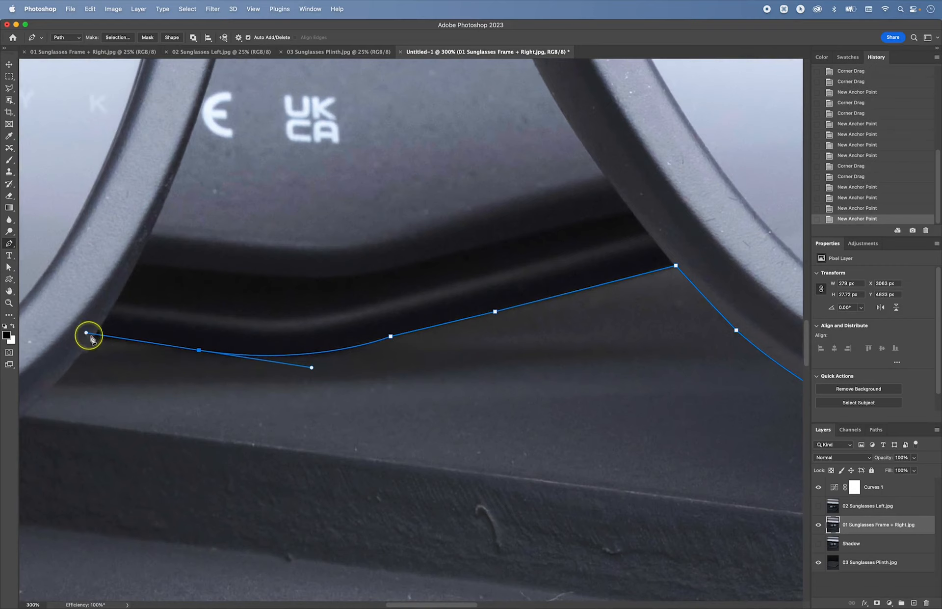
{"action": "mouse_move", "coordinate": [311, 367]}
{"action": "left_mouse_down"}
{"action": "mouse_move", "coordinate": [319, 393]}
{"action": "mouse_move", "coordinate": [318, 374]}
{"action": "left_mouse_up"}
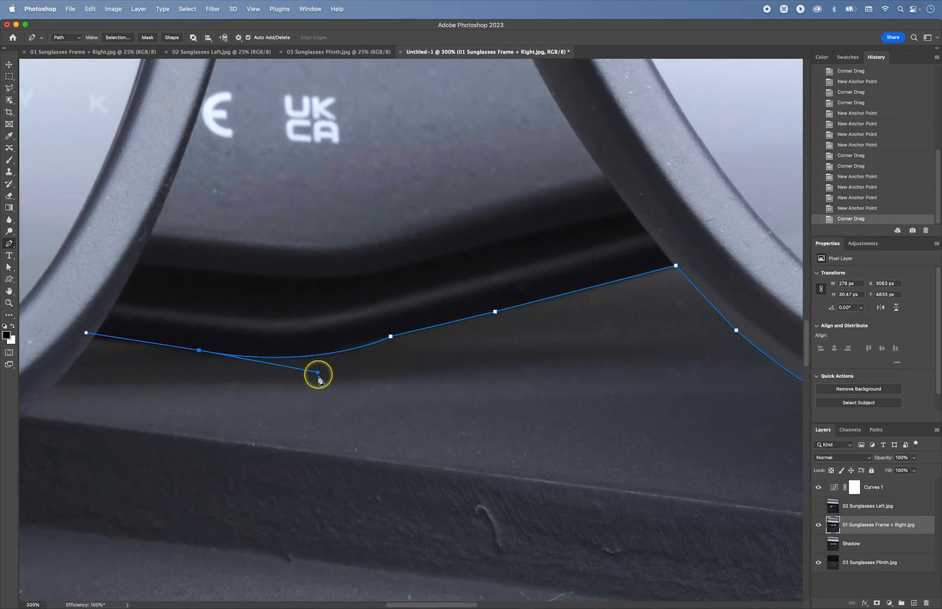
{"action": "left_click_drag", "start_coordinate": [177, 352], "coordinate": [564, 396]}
{"action": "left_click_drag", "start_coordinate": [473, 376], "coordinate": [546, 388]}
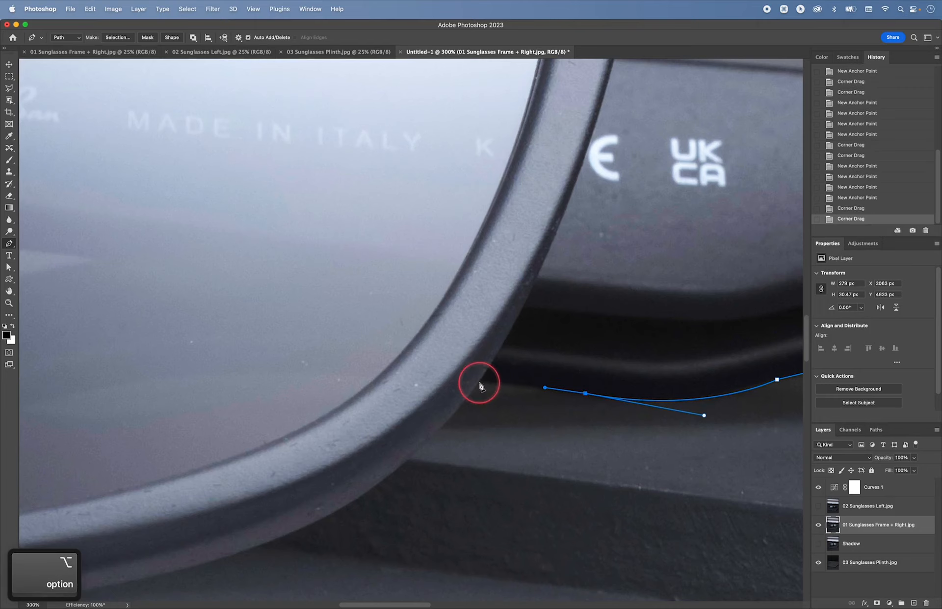
- Join the path to the left rim, replacing the misplaced anchor point, and trace around its lower inner corner
{"action": "left_click", "coordinate": [481, 386]}
{"action": "left_click_drag", "start_coordinate": [481, 385], "coordinate": [617, 324]}
{"action": "key", "text": "super+z"}
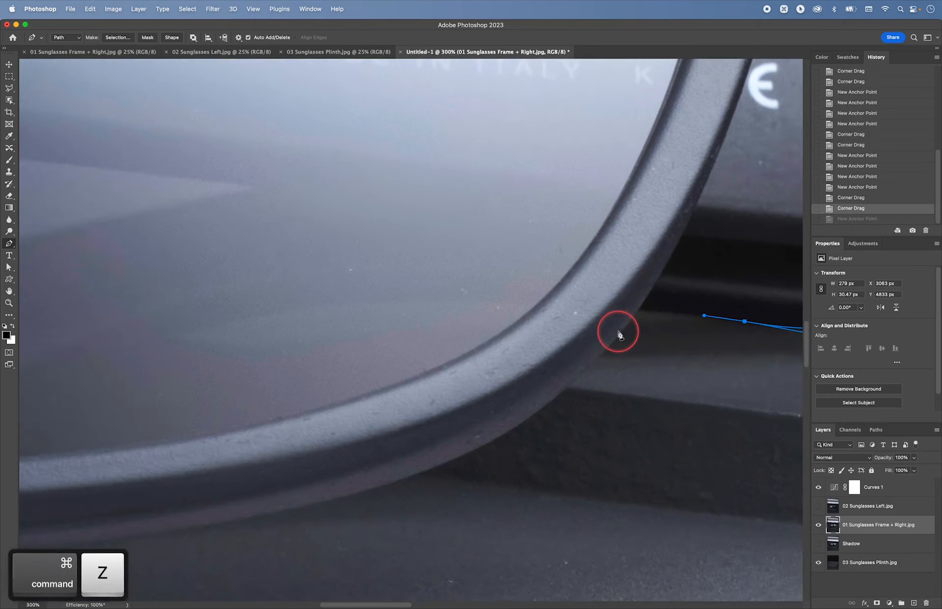
{"action": "left_click", "coordinate": [645, 313]}
{"action": "left_click_drag", "start_coordinate": [572, 406], "coordinate": [606, 333]}
{"action": "left_click_drag", "start_coordinate": [545, 365], "coordinate": [734, 305]}
{"action": "left_click_drag", "start_coordinate": [446, 355], "coordinate": [306, 372]}
- Extend the path along the left rim's bottom edge and adjust the new anchor's handles to match the curve
{"action": "left_click_drag", "start_coordinate": [395, 370], "coordinate": [719, 385]}
{"action": "left_click_drag", "start_coordinate": [438, 390], "coordinate": [309, 380]}
{"action": "left_click_drag", "start_coordinate": [565, 392], "coordinate": [614, 400]}
{"action": "left_click_drag", "start_coordinate": [312, 381], "coordinate": [381, 378]}
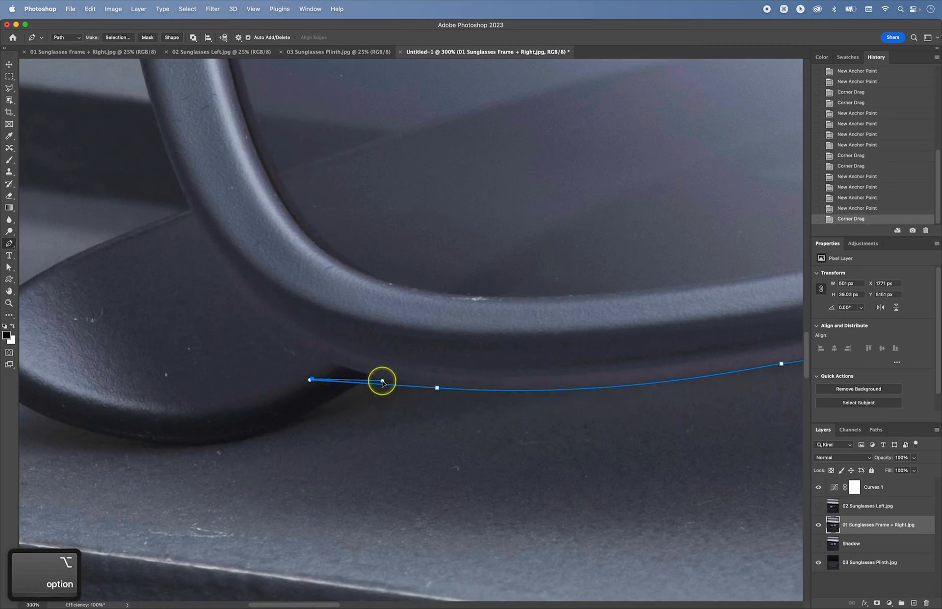
{"action": "key", "text": "super+z"}
{"action": "left_click_drag", "start_coordinate": [311, 379], "coordinate": [404, 382]}
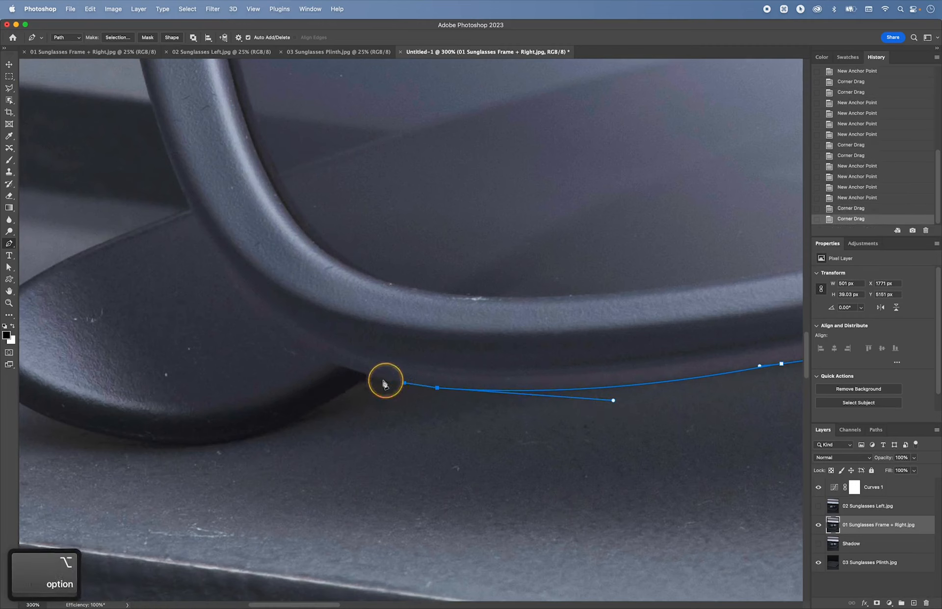
- Trace from the left rim down the underside of the adjoining temple tip, adjusting the curve to its outline
{"action": "left_click", "coordinate": [371, 376]}
{"action": "left_click", "coordinate": [306, 415]}
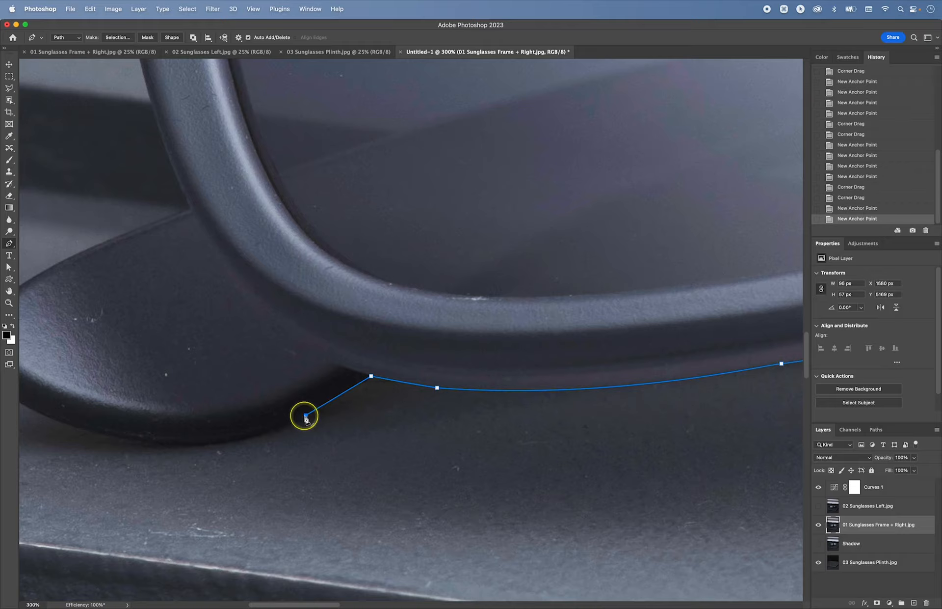
{"action": "key", "text": "space"}
{"action": "left_click_drag", "start_coordinate": [229, 431], "coordinate": [511, 391]}
{"action": "left_click_drag", "start_coordinate": [401, 398], "coordinate": [290, 385]}
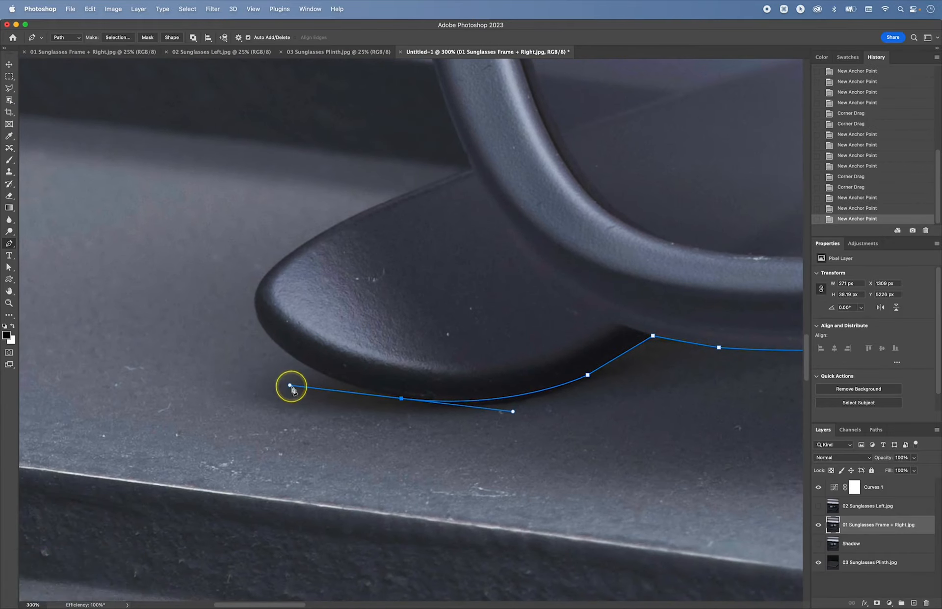
{"action": "left_click_drag", "start_coordinate": [513, 410], "coordinate": [537, 418]}
- Shorten the underside anchor's outgoing handle and trace the path around the rounded end of the left temple tip
{"action": "key", "text": "space"}
{"action": "left_click_drag", "start_coordinate": [487, 424], "coordinate": [594, 460]}
{"action": "left_click_drag", "start_coordinate": [399, 420], "coordinate": [489, 429]}
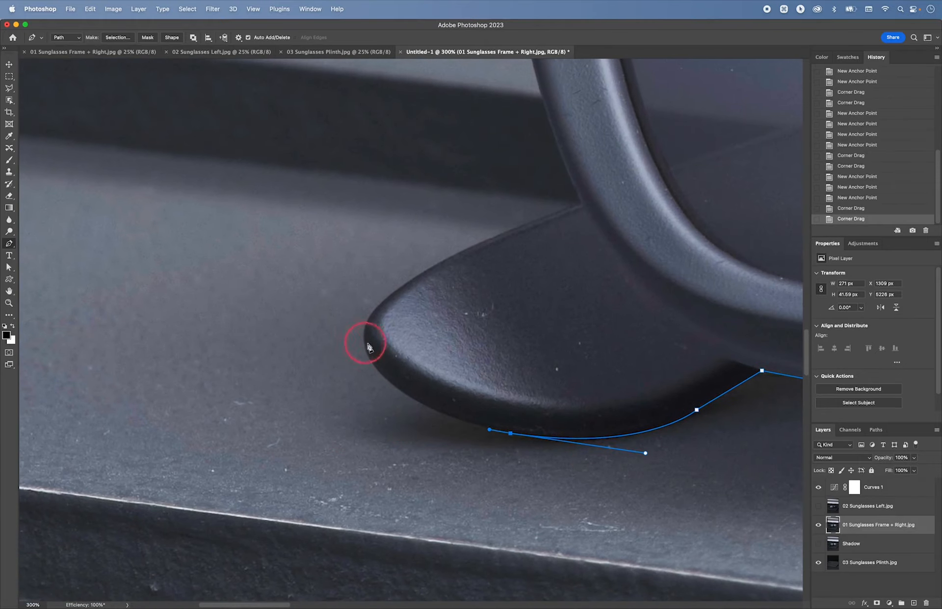
{"action": "mouse_move", "coordinate": [378, 370]}
{"action": "left_mouse_down"}
{"action": "mouse_move", "coordinate": [351, 328]}
{"action": "mouse_move", "coordinate": [371, 357]}
{"action": "left_mouse_up"}
{"action": "mouse_move", "coordinate": [383, 303]}
{"action": "left_mouse_down"}
{"action": "mouse_move", "coordinate": [425, 263]}
{"action": "mouse_move", "coordinate": [384, 301]}
{"action": "left_mouse_up"}
- Trace the upper edge of the left temple tip back to where it meets the rim
{"action": "left_click_drag", "start_coordinate": [493, 236], "coordinate": [450, 252]}
{"action": "key", "text": "super+z"}
{"action": "left_click_drag", "start_coordinate": [529, 266], "coordinate": [416, 368]}
{"action": "left_click", "coordinate": [468, 304]}
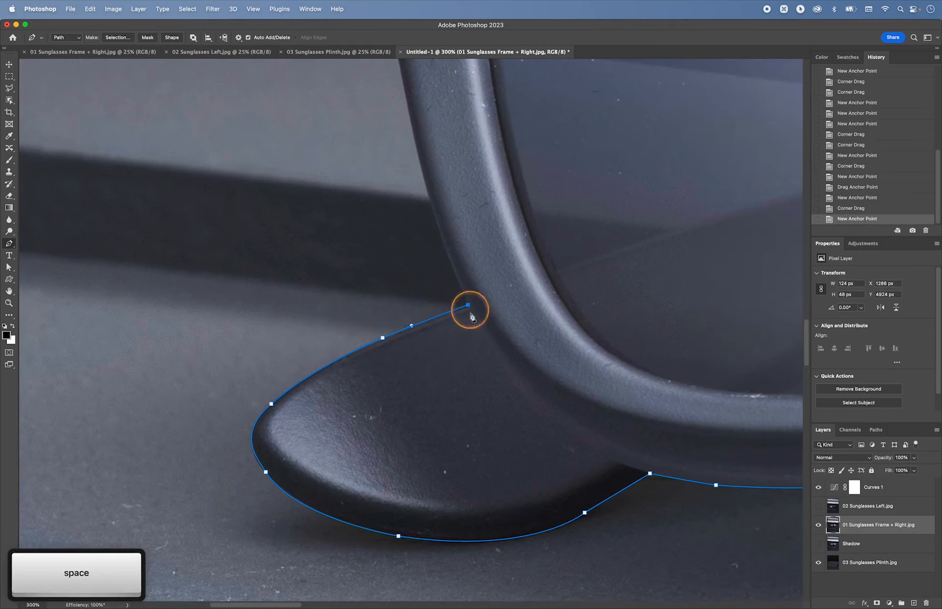
- Trace the left rim's outer edge up to the hinge and close the path at its starting anchor point
{"action": "left_click_drag", "start_coordinate": [407, 103], "coordinate": [356, 244]}
{"action": "left_click_drag", "start_coordinate": [423, 287], "coordinate": [367, 76]}
{"action": "left_click_drag", "start_coordinate": [401, 495], "coordinate": [381, 420]}
{"action": "left_click_drag", "start_coordinate": [389, 284], "coordinate": [406, 410]}
{"action": "left_click_drag", "start_coordinate": [317, 158], "coordinate": [359, 342]}
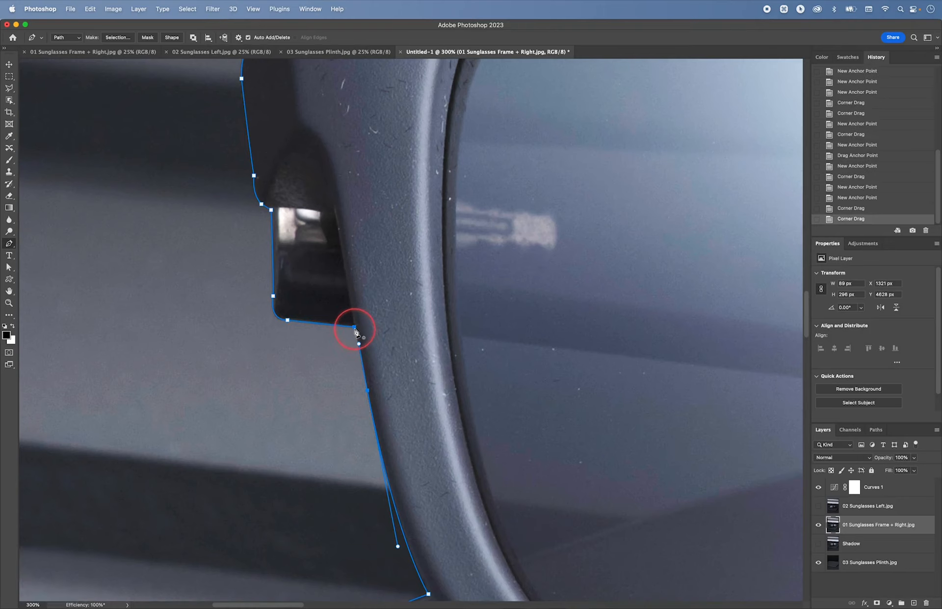
{"action": "left_click", "coordinate": [355, 329]}
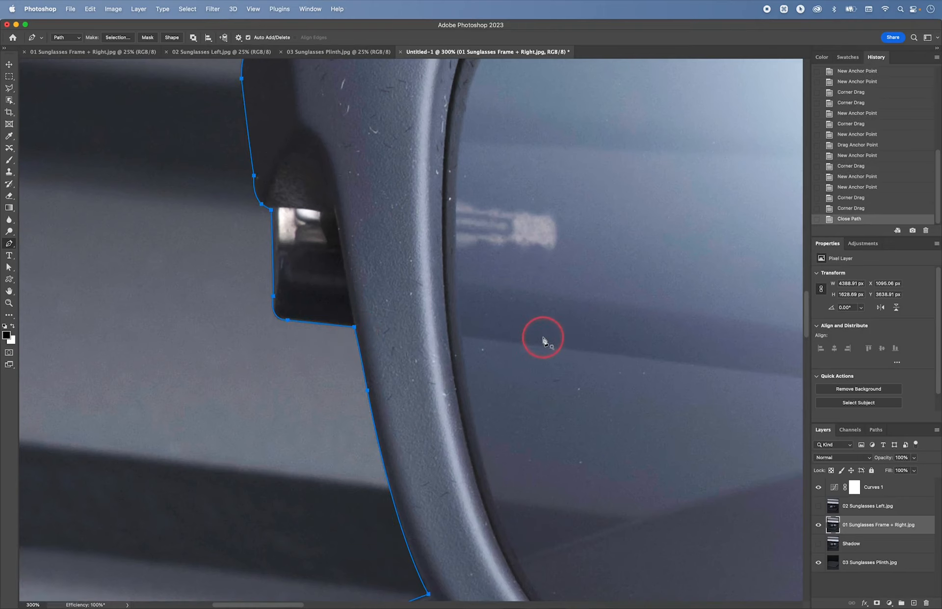
{"action": "key", "text": "super+0"}
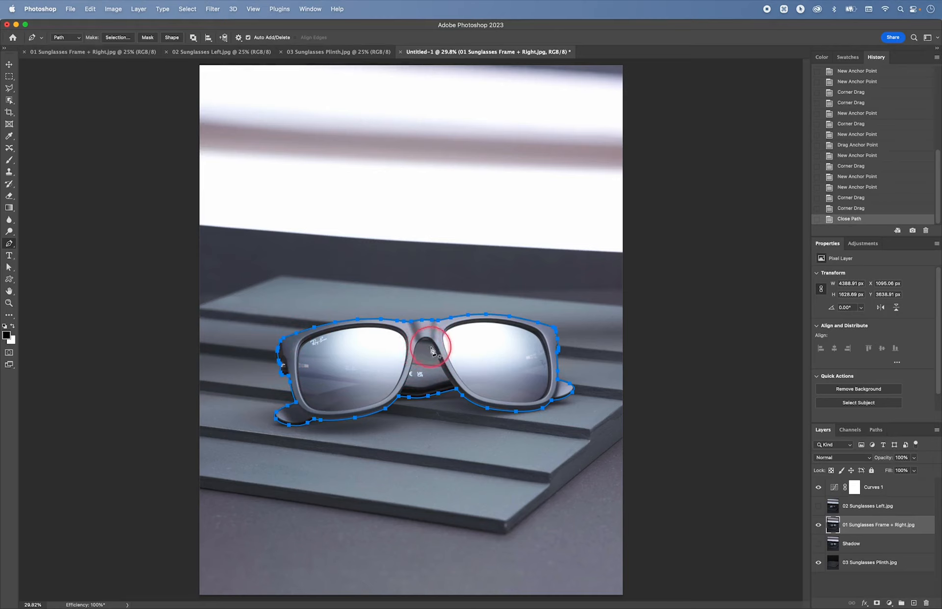
{"action": "left_click", "coordinate": [876, 431]}
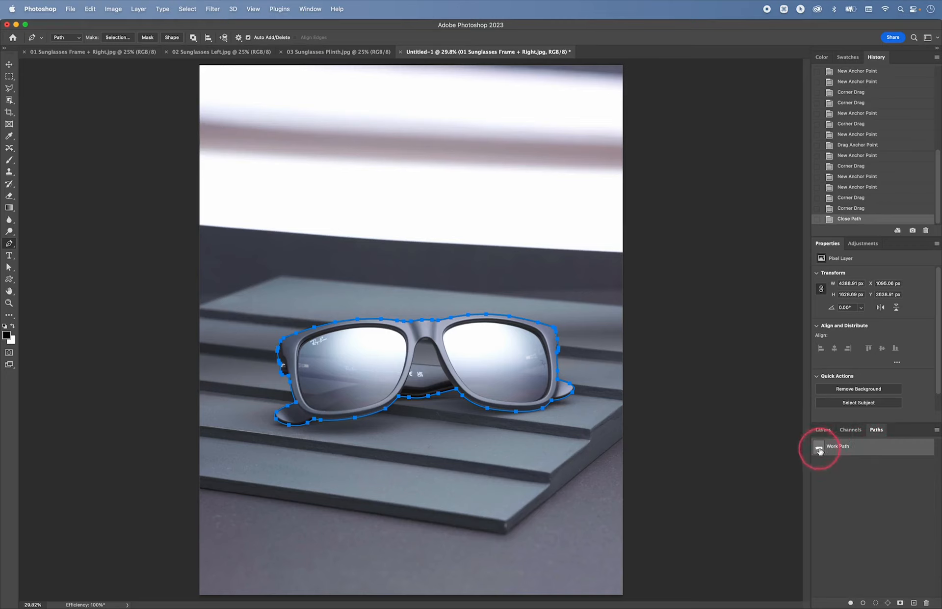
{"action": "left_click_drag", "start_coordinate": [819, 445], "coordinate": [647, 421]}
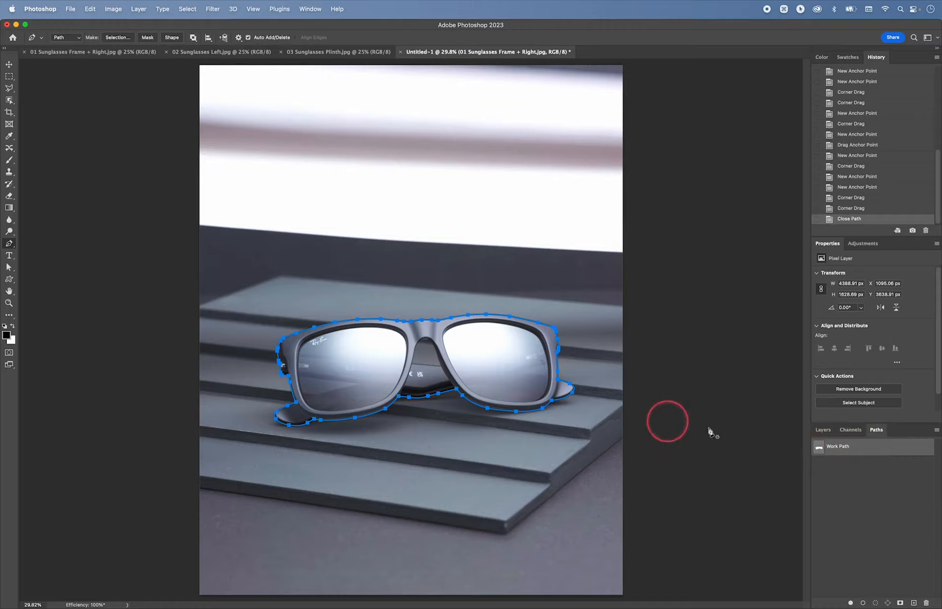
{"action": "left_click", "coordinate": [825, 430]}
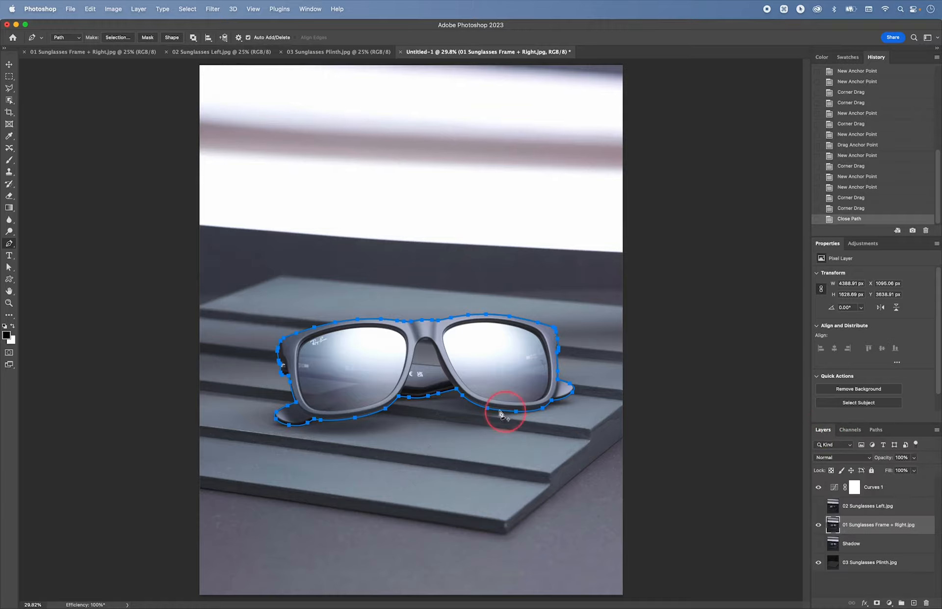
- Start a second subpath in the gap under the nose bridge, running along the temple's upper edge to the left rim
{"action": "key", "text": "z"}
{"action": "left_click_drag", "start_coordinate": [438, 391], "coordinate": [515, 437]}
{"action": "left_click", "coordinate": [428, 407]}
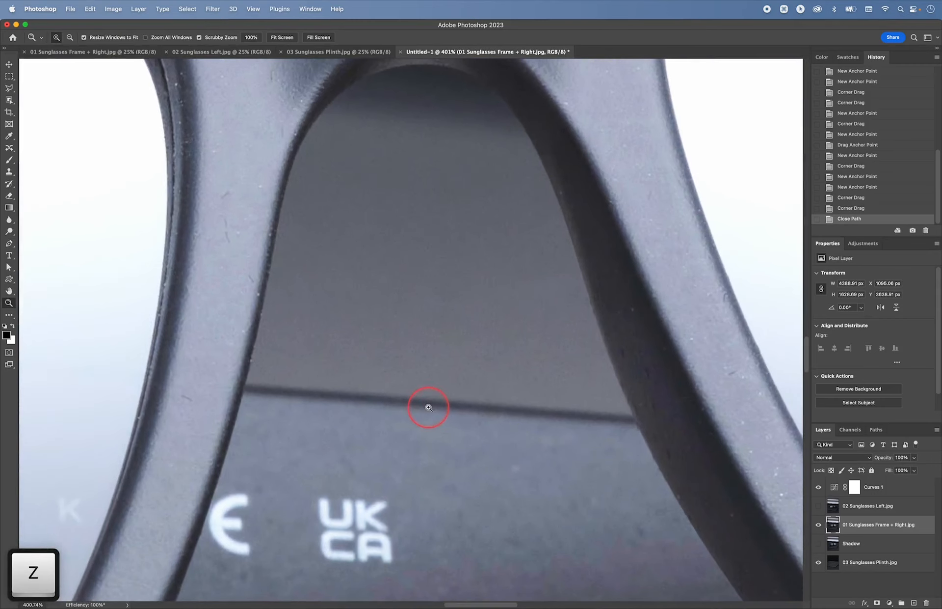
{"action": "key", "text": "p"}
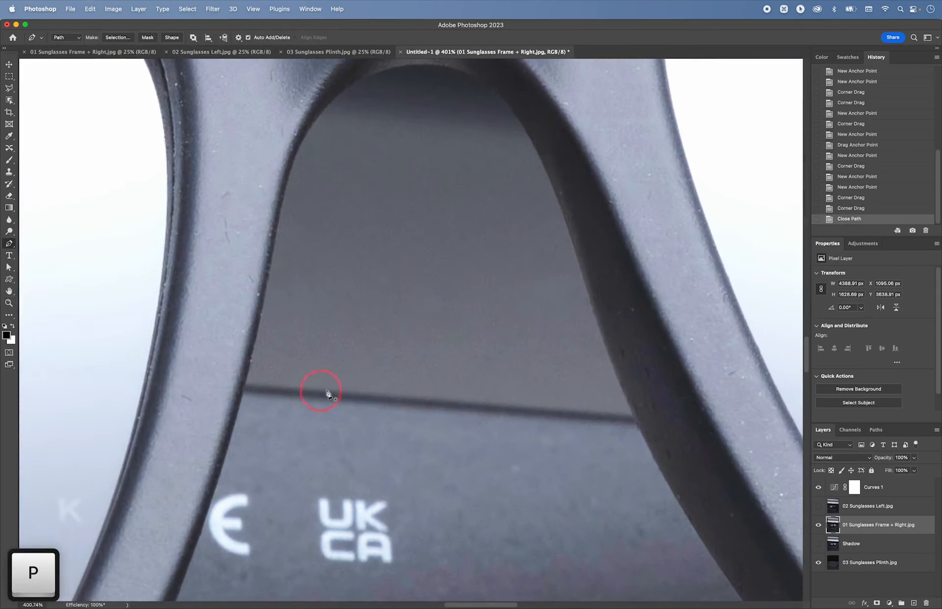
{"action": "left_click", "coordinate": [381, 396]}
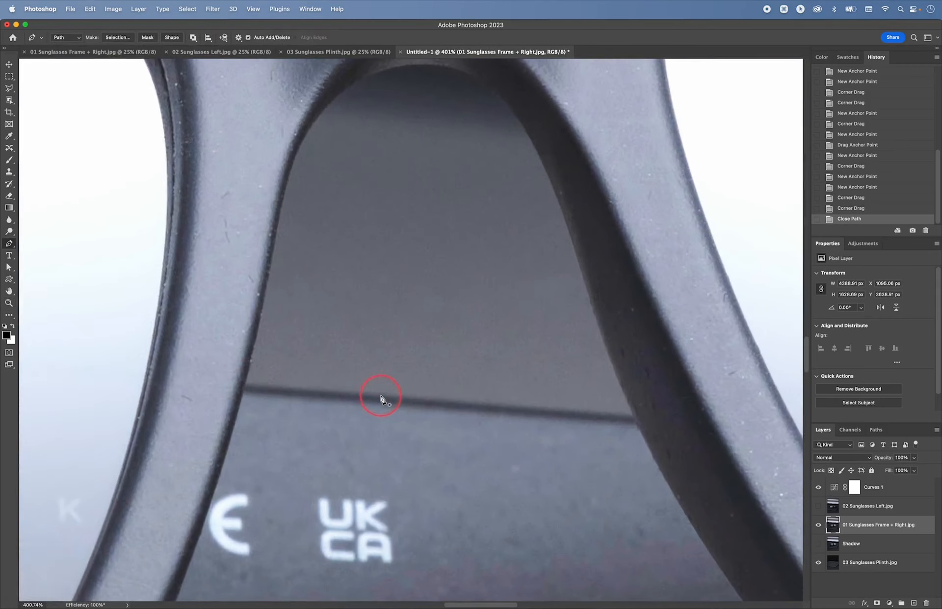
{"action": "left_click", "coordinate": [244, 388]}
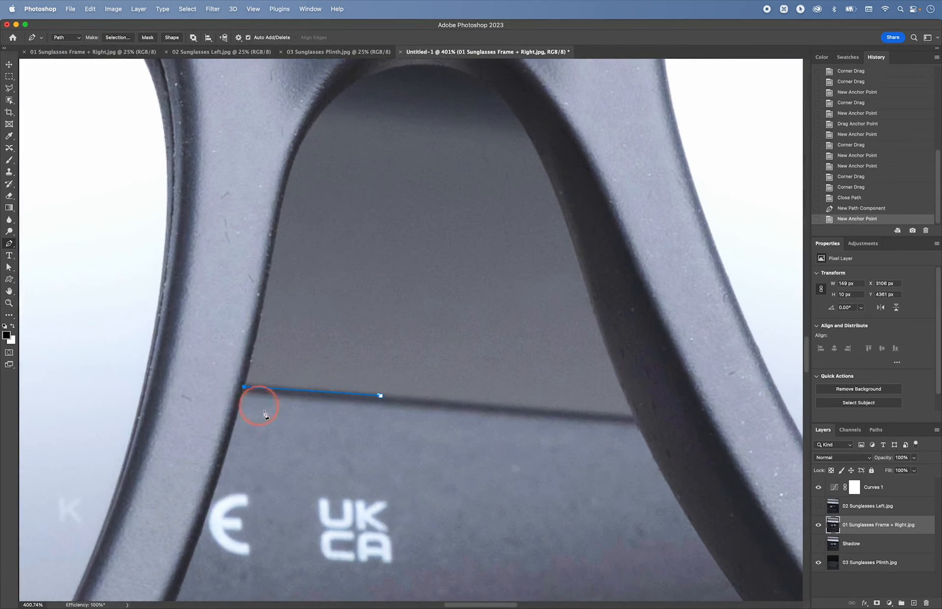
- Trace the left side of the bridge gap upward and curve the path to the top of the arch
{"action": "left_click", "coordinate": [273, 259]}
{"action": "key", "text": "space"}
{"action": "left_click_drag", "start_coordinate": [274, 248], "coordinate": [303, 347]}
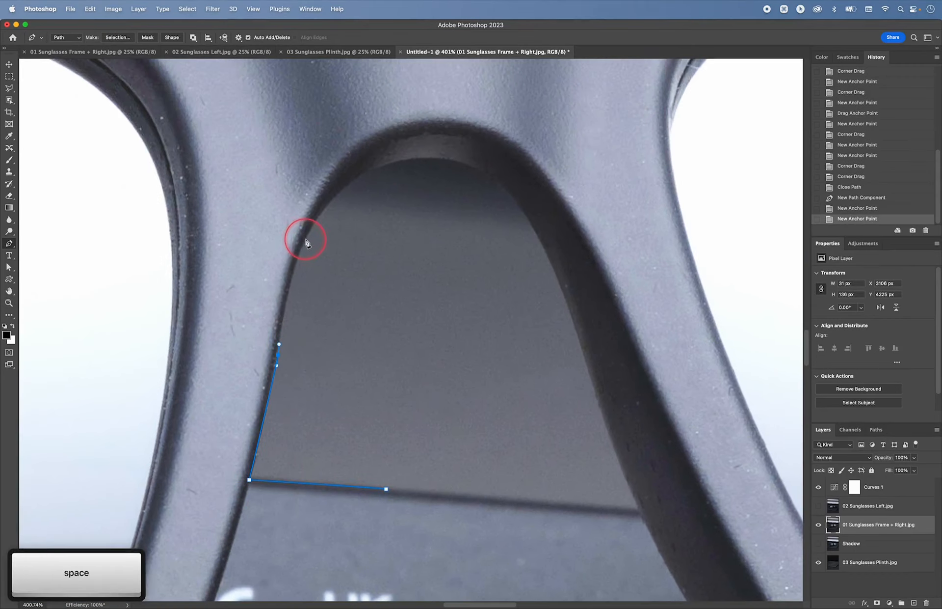
{"action": "key", "text": "alt"}
{"action": "left_click", "coordinate": [311, 230], "text": "alt"}
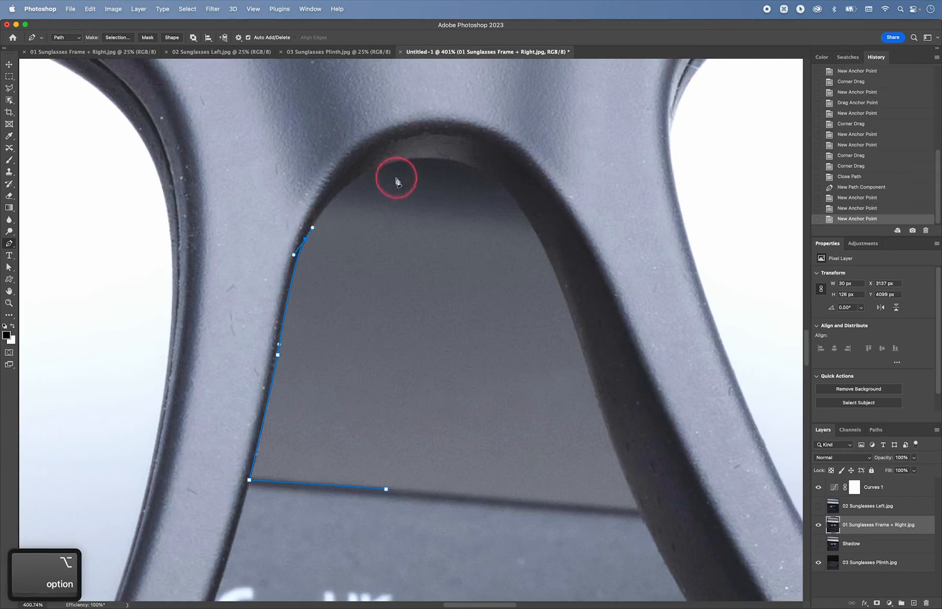
{"action": "mouse_move", "coordinate": [405, 161]}
{"action": "left_mouse_down"}
{"action": "mouse_move", "coordinate": [462, 160]}
{"action": "mouse_move", "coordinate": [423, 158]}
{"action": "left_mouse_up"}
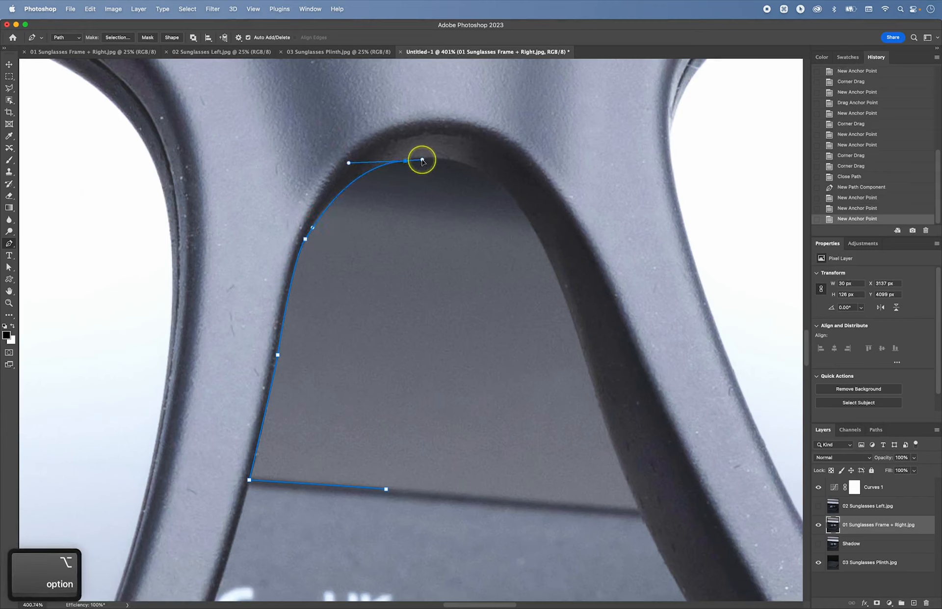
- Trace the bridge gap from the top of the arch down its right side to the temple's upper edge
{"action": "mouse_move", "coordinate": [494, 177]}
{"action": "left_mouse_down"}
{"action": "mouse_move", "coordinate": [525, 197]}
{"action": "mouse_move", "coordinate": [508, 190]}
{"action": "left_mouse_up"}
{"action": "key", "text": "alt"}
{"action": "left_click_drag", "start_coordinate": [572, 317], "coordinate": [585, 360]}
{"action": "key", "text": "alt"}
{"action": "left_click_drag", "start_coordinate": [620, 463], "coordinate": [626, 479]}
{"action": "key", "text": "alt"}
{"action": "left_click", "coordinate": [637, 510]}
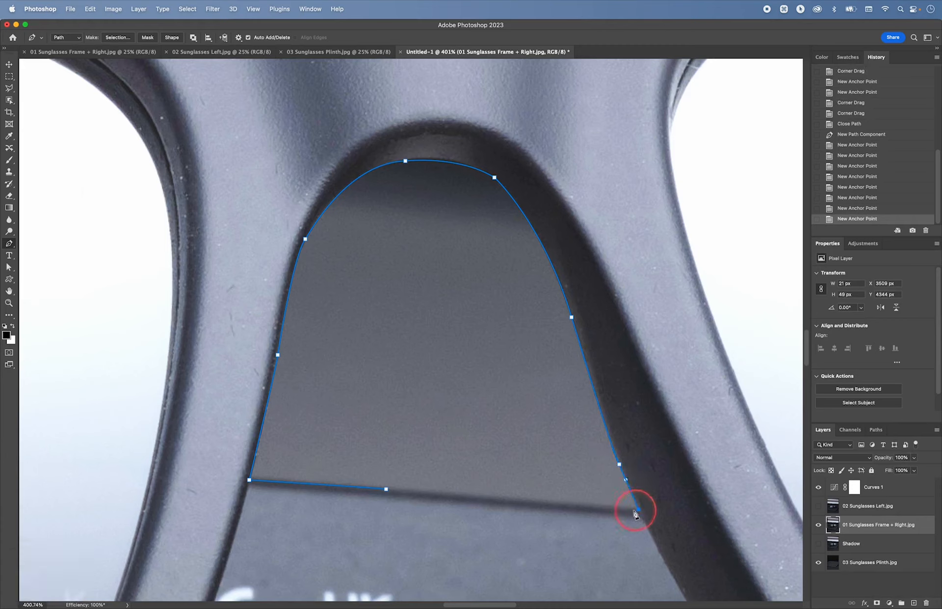
- Trace back along the temple's upper edge and close the bridge gap subpath at its starting anchor point
{"action": "left_click", "coordinate": [582, 505]}
{"action": "left_click", "coordinate": [417, 491]}
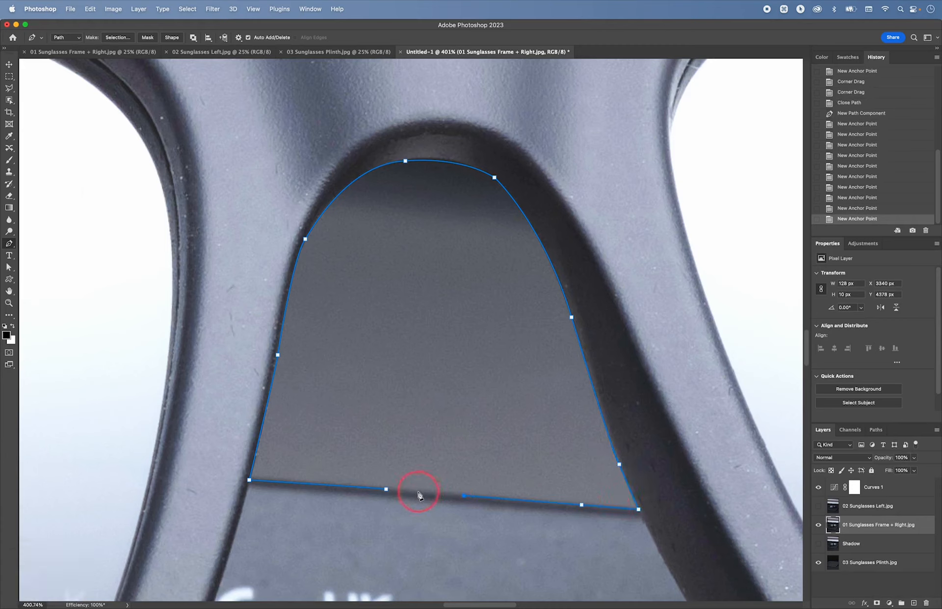
{"action": "left_click", "coordinate": [386, 489]}
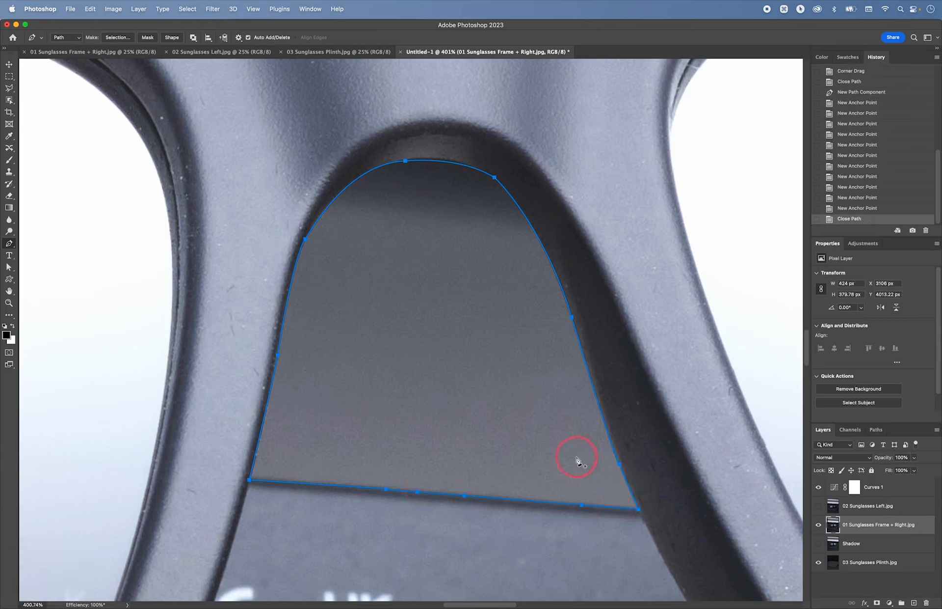
- Save the work path under the name Frames
{"action": "key", "text": "cmd+0"}
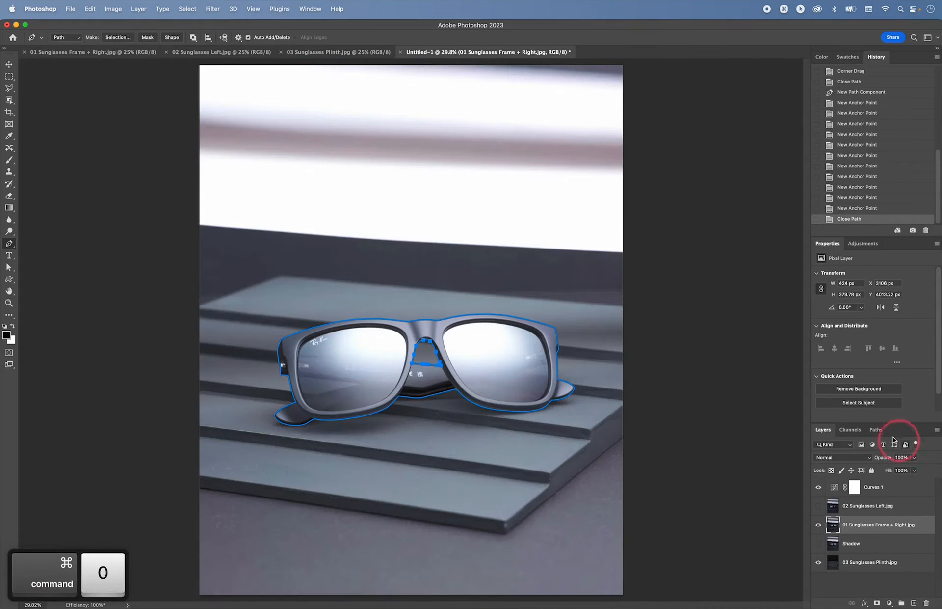
{"action": "left_click", "coordinate": [876, 430]}
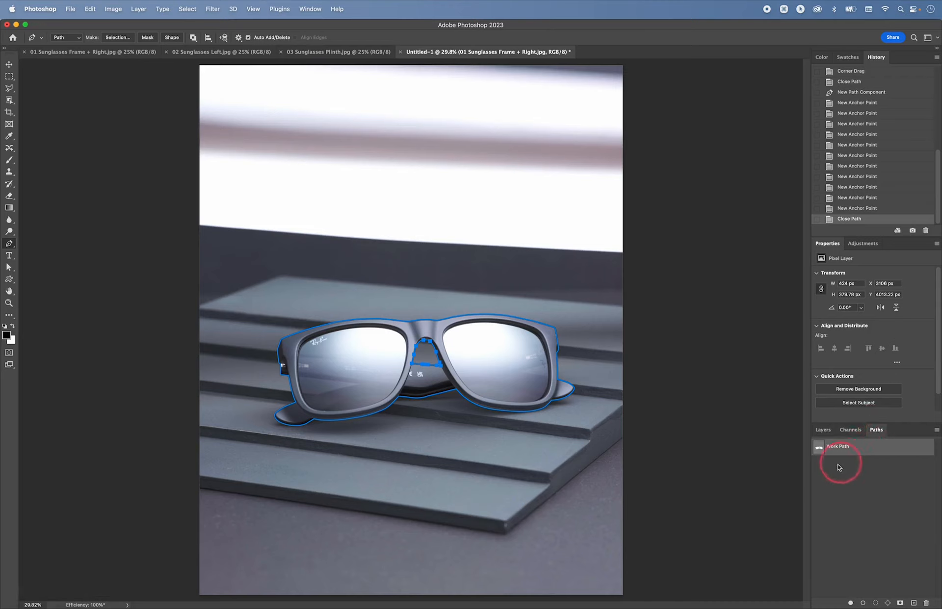
{"action": "double_click", "coordinate": [843, 446]}
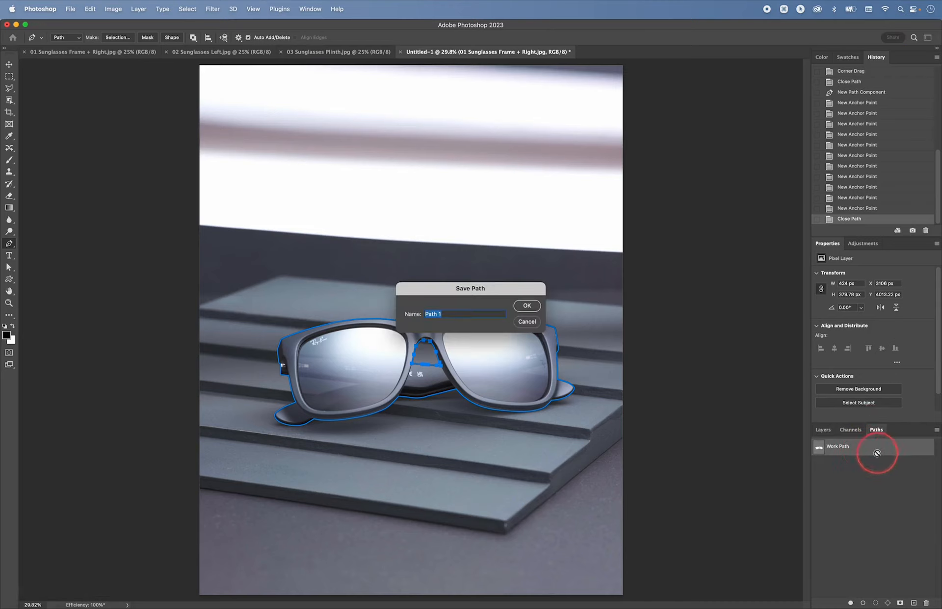
{"action": "key", "text": "shift"}
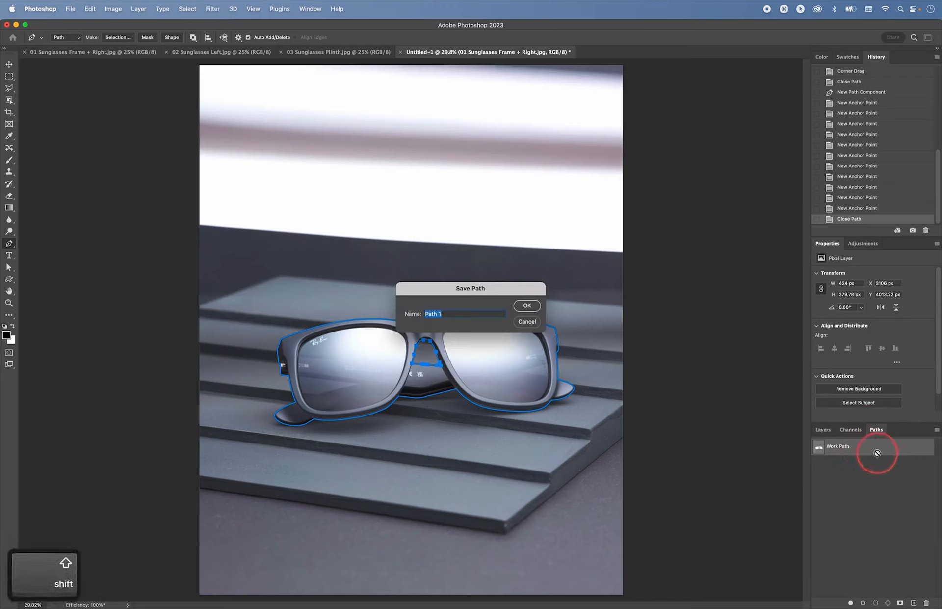
{"action": "type", "text": "Frames"}
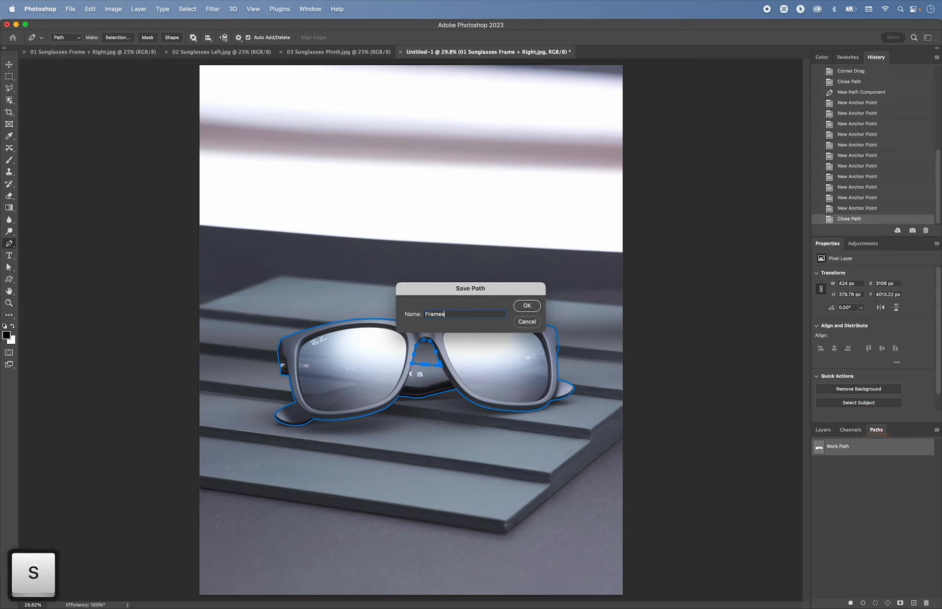
{"action": "key", "text": "Return"}
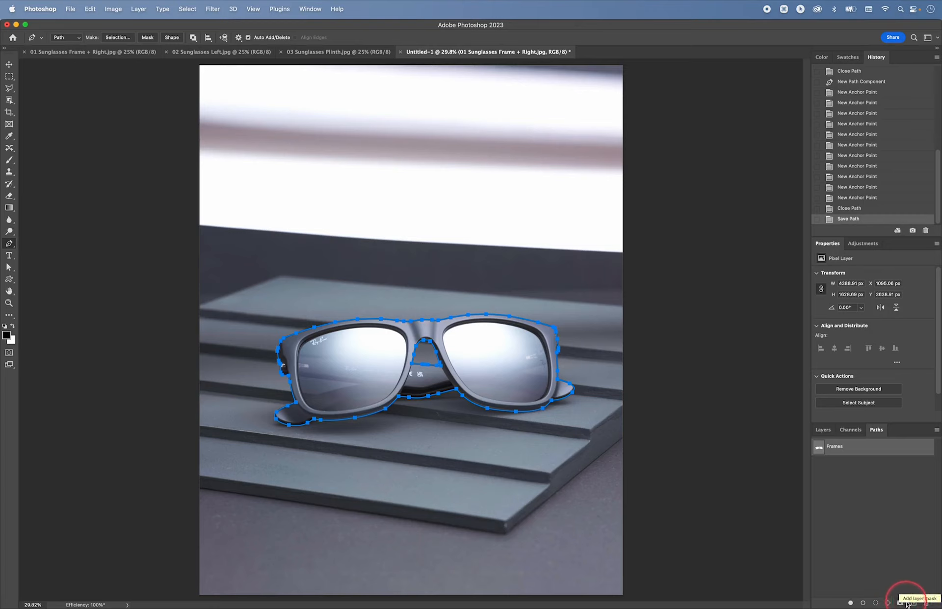
- Add a new empty path and make the 02 Sunglasses Left.jpg layer visible
{"action": "left_click", "coordinate": [914, 603]}
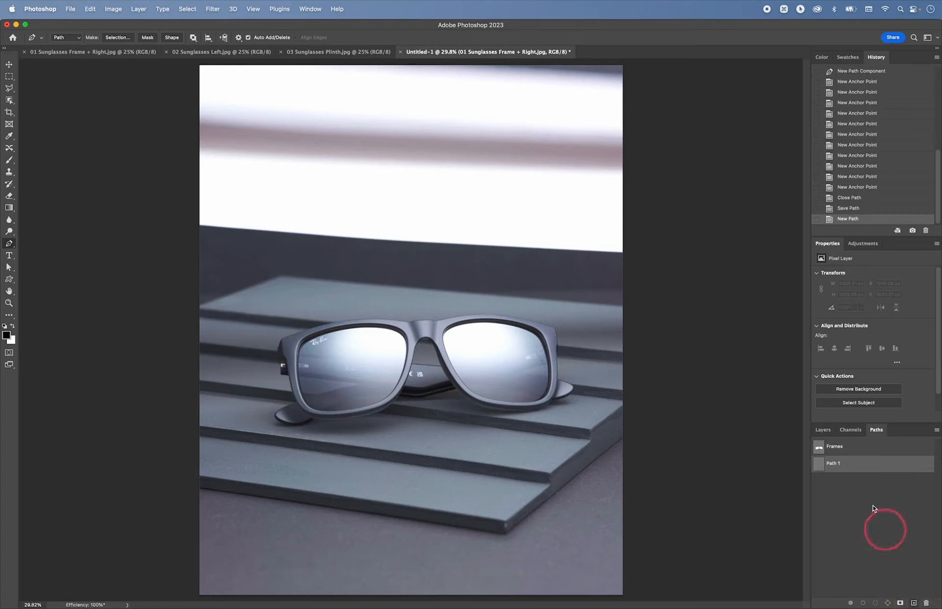
{"action": "left_click", "coordinate": [824, 430]}
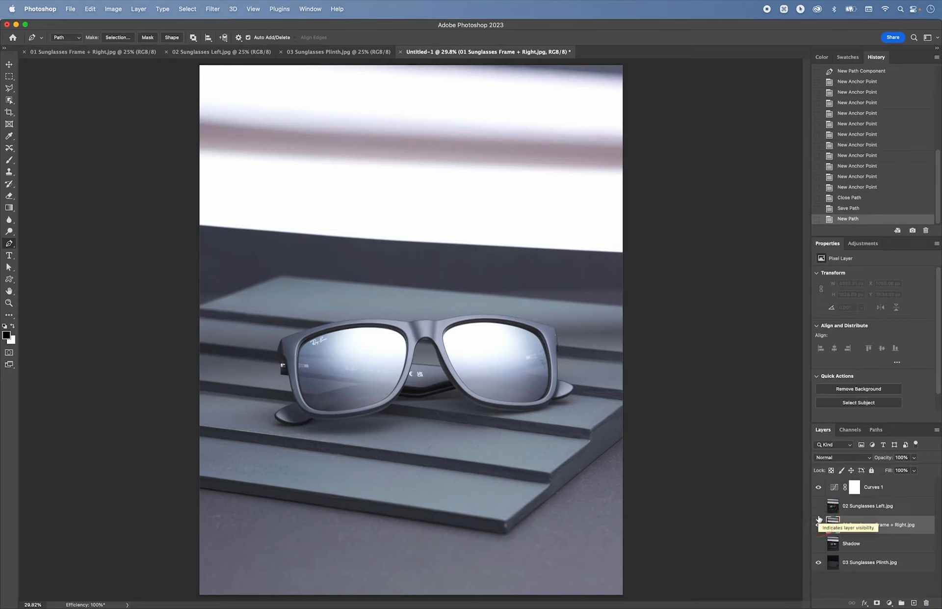
{"action": "left_click", "coordinate": [818, 506]}
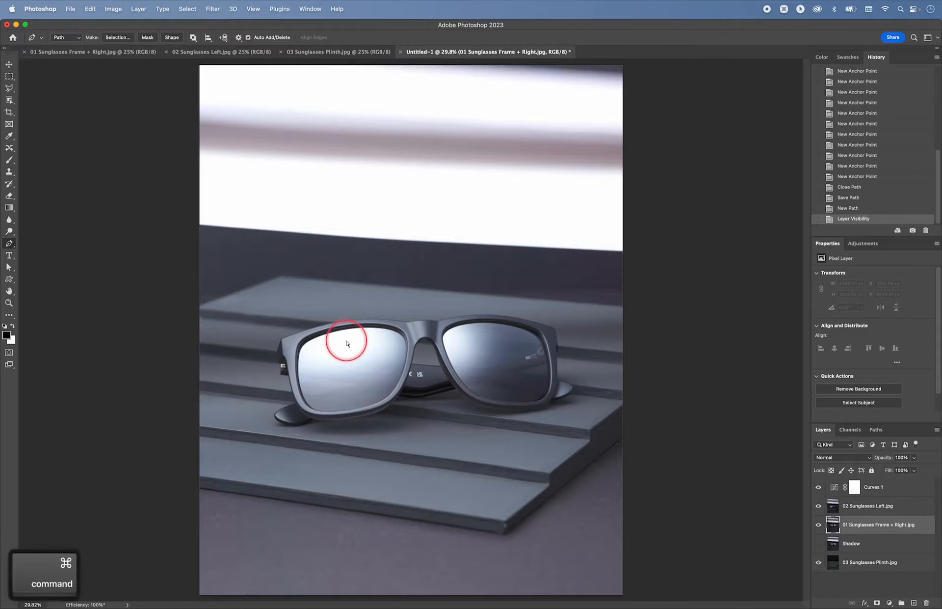
- Start the new path with an anchor point in the rim groove at the outer side of the left lens
{"action": "key", "text": "super+equal"}
{"action": "key", "text": "super+equal"}
{"action": "key", "text": "super+equal"}
{"action": "key", "text": "super+equal"}
{"action": "key", "text": "super+equal"}
{"action": "key", "text": "super+equal"}
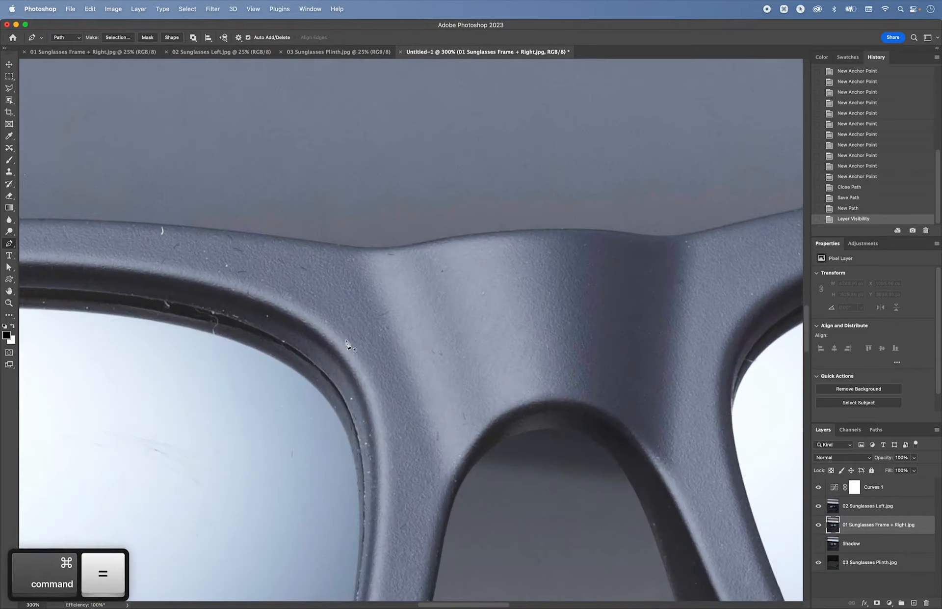
{"action": "key", "text": "space"}
{"action": "left_click_drag", "start_coordinate": [303, 371], "coordinate": [439, 291]}
{"action": "left_click_drag", "start_coordinate": [227, 305], "coordinate": [482, 242]}
{"action": "left_click_drag", "start_coordinate": [216, 337], "coordinate": [524, 259]}
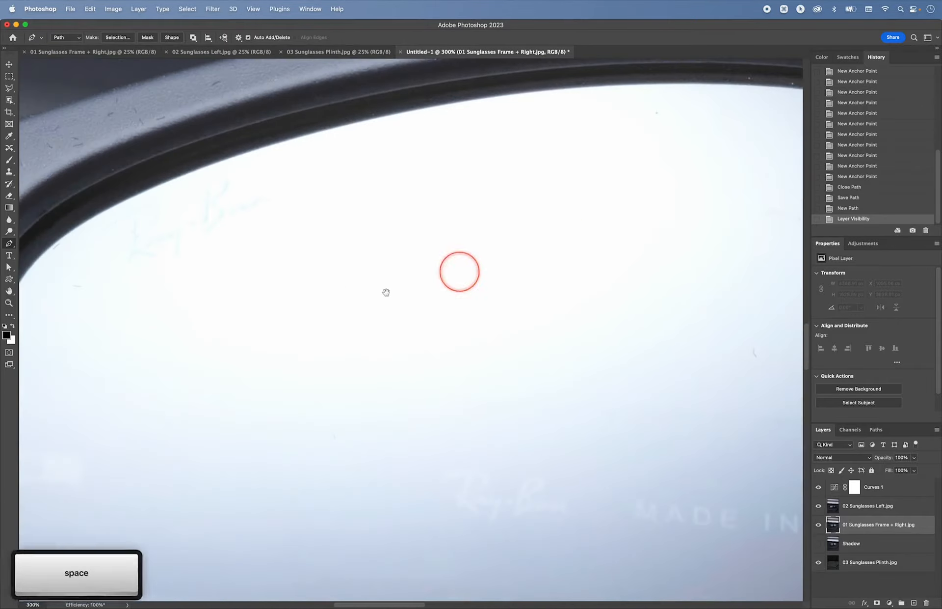
{"action": "left_click_drag", "start_coordinate": [285, 339], "coordinate": [633, 236]}
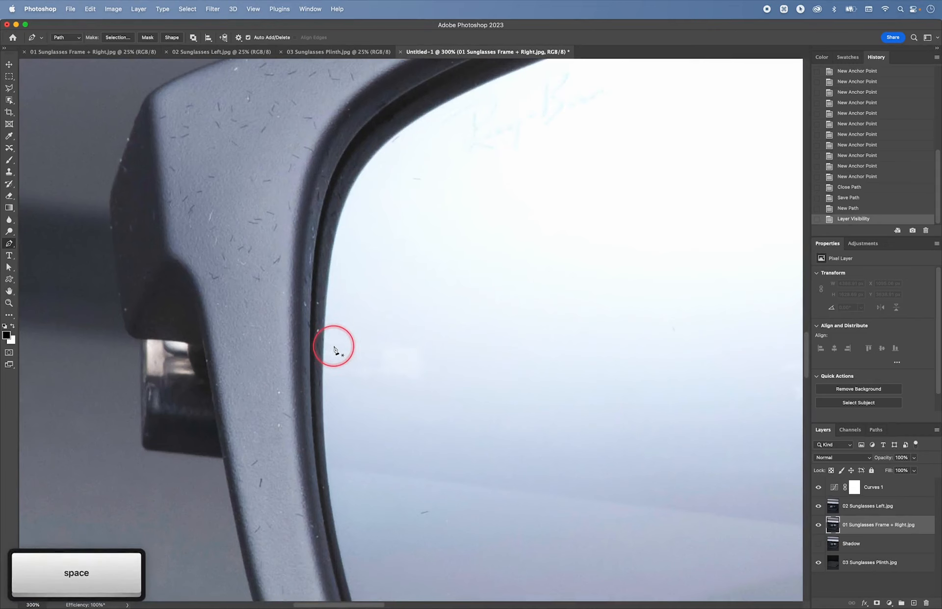
{"action": "key", "text": "super+equal"}
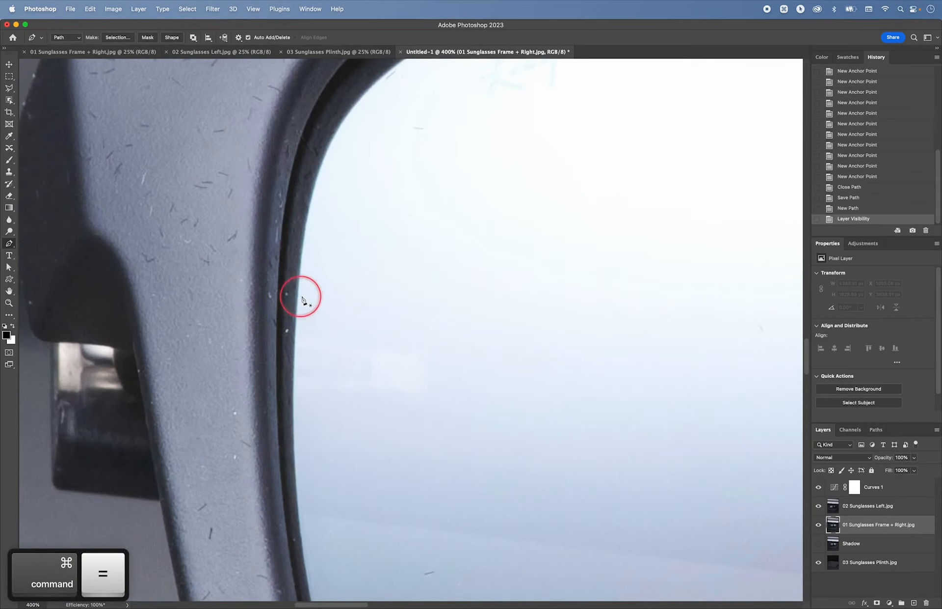
{"action": "left_click", "coordinate": [280, 258]}
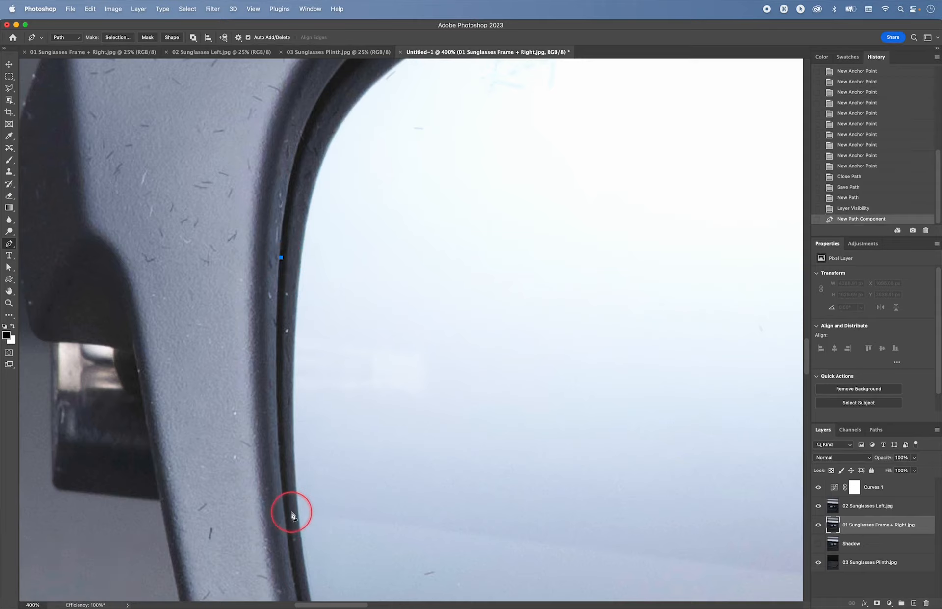
- Trace the left lens's outer side up toward its upper outer corner and lengthen the new anchor's incoming handle
{"action": "key", "text": "space"}
{"action": "left_click_drag", "start_coordinate": [291, 513], "coordinate": [305, 550]}
{"action": "left_click_drag", "start_coordinate": [330, 323], "coordinate": [271, 566]}
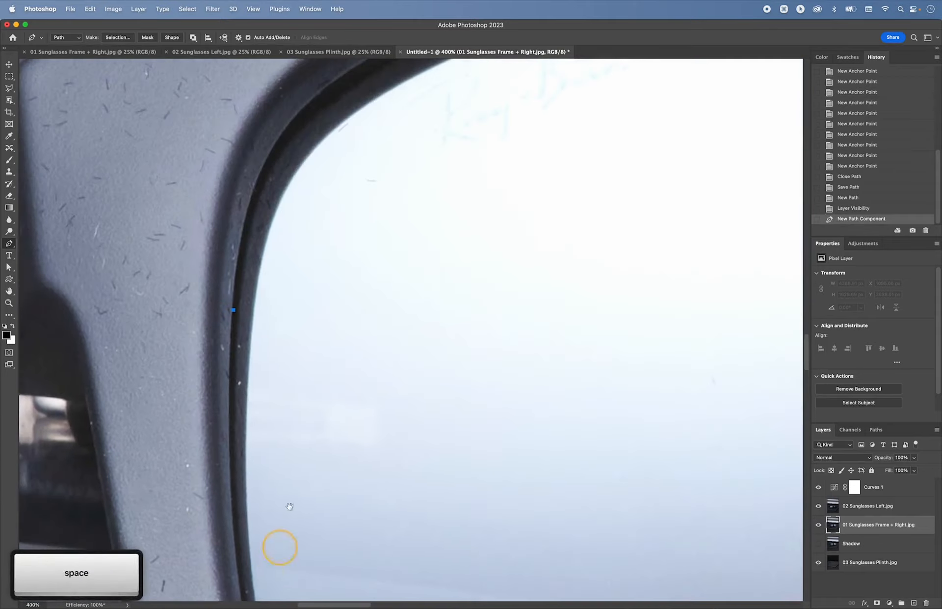
{"action": "left_click_drag", "start_coordinate": [327, 304], "coordinate": [284, 483]}
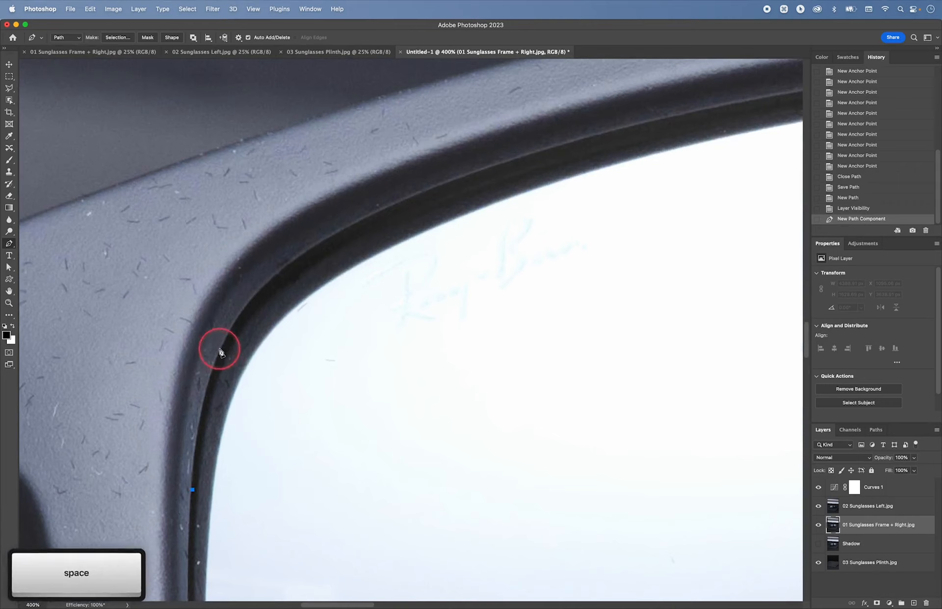
{"action": "mouse_move", "coordinate": [222, 348]}
{"action": "left_mouse_down"}
{"action": "mouse_move", "coordinate": [246, 322]}
{"action": "mouse_move", "coordinate": [232, 329]}
{"action": "left_mouse_up"}
{"action": "key", "text": "alt"}
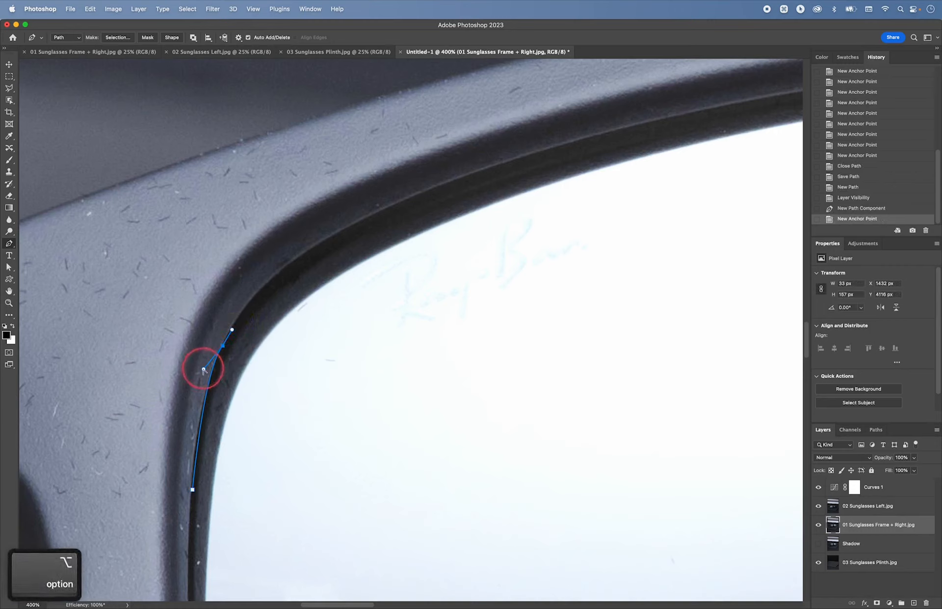
{"action": "left_click_drag", "start_coordinate": [204, 368], "coordinate": [199, 386]}
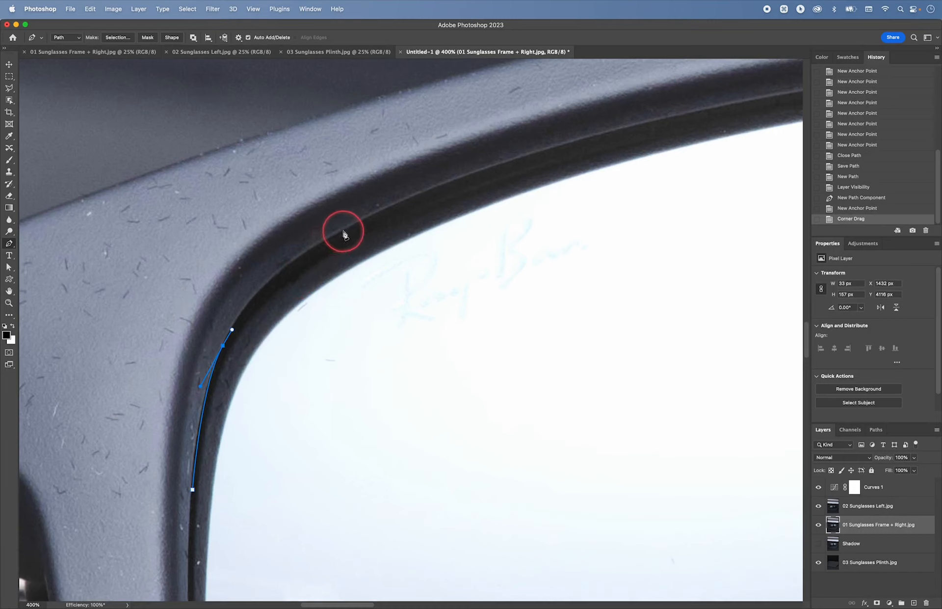
- Curve the path around the left lens's upper outer corner, adjusting the incoming handle to follow the groove
{"action": "left_click_drag", "start_coordinate": [344, 232], "coordinate": [414, 197]}
{"action": "left_click_drag", "start_coordinate": [271, 263], "coordinate": [253, 277]}
{"action": "key", "text": "super+z"}
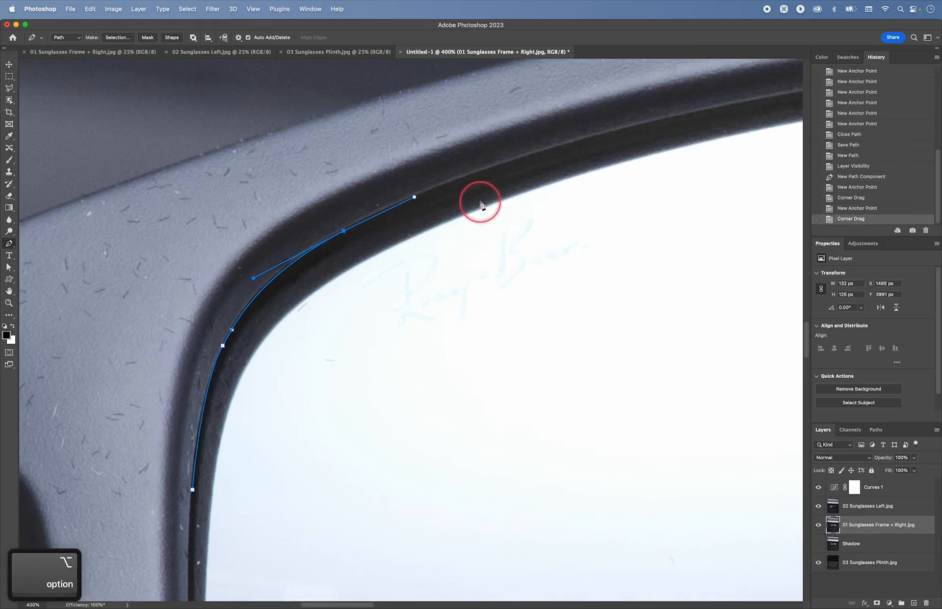
- Trace the rim groove along the left lens's upper edge toward the nose bridge with smooth anchor points
{"action": "left_click_drag", "start_coordinate": [591, 144], "coordinate": [415, 273]}
{"action": "left_click_drag", "start_coordinate": [484, 249], "coordinate": [530, 239]}
{"action": "left_click_drag", "start_coordinate": [530, 239], "coordinate": [216, 318]}
{"action": "left_click_drag", "start_coordinate": [556, 272], "coordinate": [584, 273]}
{"action": "key", "text": "alt"}
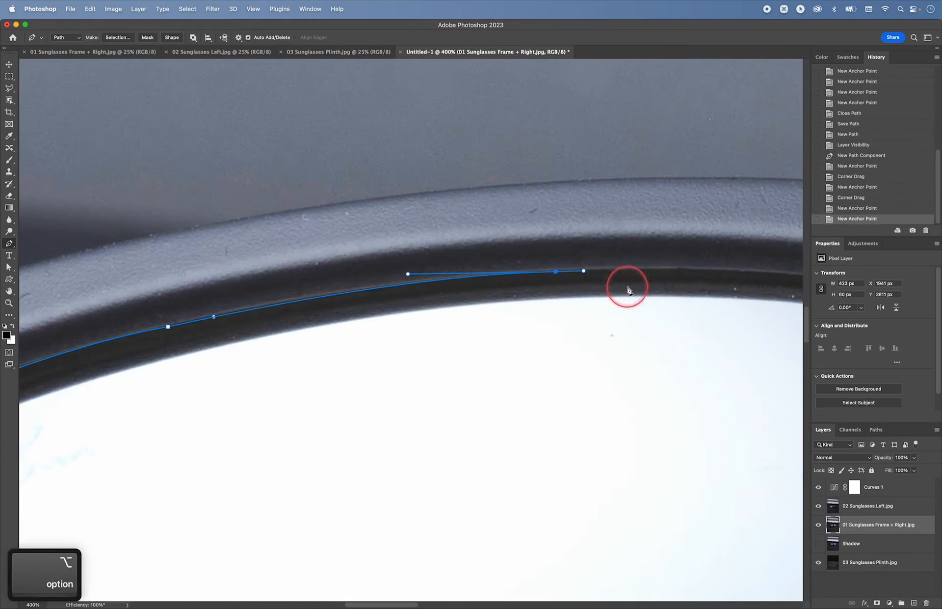
{"action": "left_click_drag", "start_coordinate": [648, 291], "coordinate": [328, 309]}
{"action": "left_click_drag", "start_coordinate": [552, 301], "coordinate": [585, 304]}
{"action": "key", "text": "alt"}
- Trace around the left lens's upper inner corner and down beside the bridge, adjusting the last anchor's incoming handle
{"action": "left_click_drag", "start_coordinate": [755, 363], "coordinate": [567, 336]}
{"action": "key", "text": "alt"}
{"action": "left_click_drag", "start_coordinate": [617, 509], "coordinate": [604, 437]}
{"action": "left_click_drag", "start_coordinate": [627, 175], "coordinate": [622, 181]}
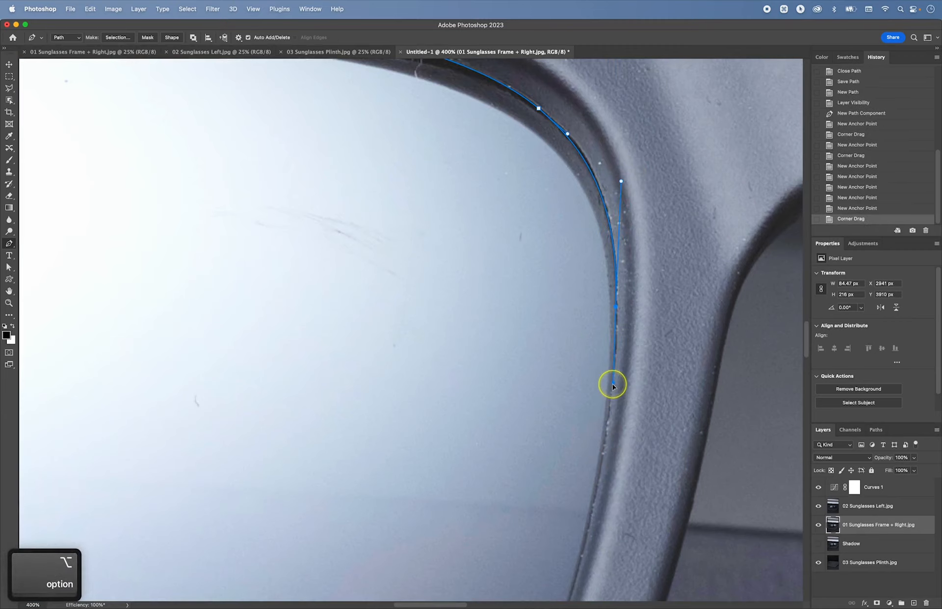
- Trace the path down the left lens's inner side toward the lower inner corner, adjusting the anchors' handles to follow the rim groove
{"action": "left_click_drag", "start_coordinate": [613, 383], "coordinate": [615, 374]}
{"action": "left_click_drag", "start_coordinate": [589, 507], "coordinate": [607, 385]}
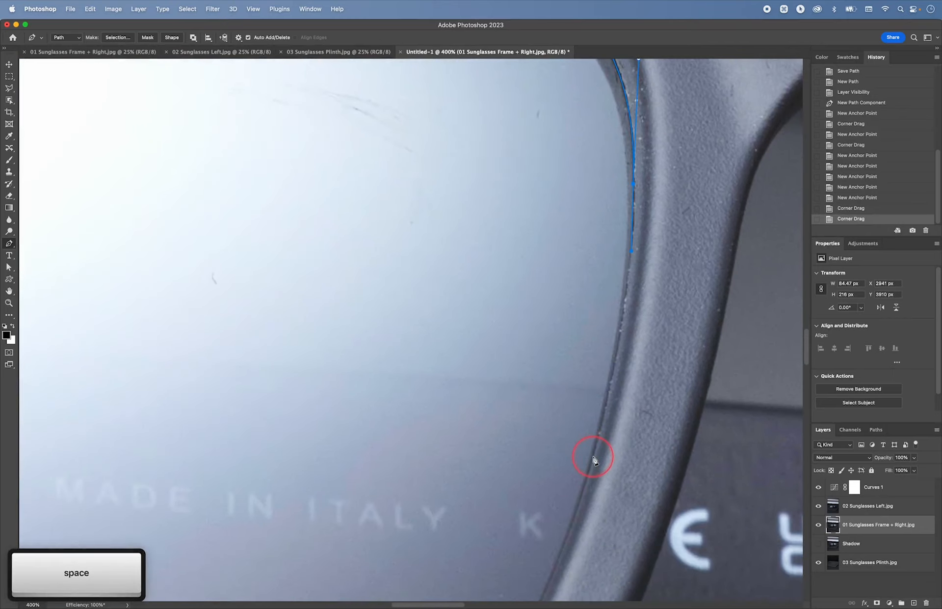
{"action": "left_click_drag", "start_coordinate": [593, 458], "coordinate": [578, 490]}
{"action": "left_click_drag", "start_coordinate": [577, 504], "coordinate": [577, 445]}
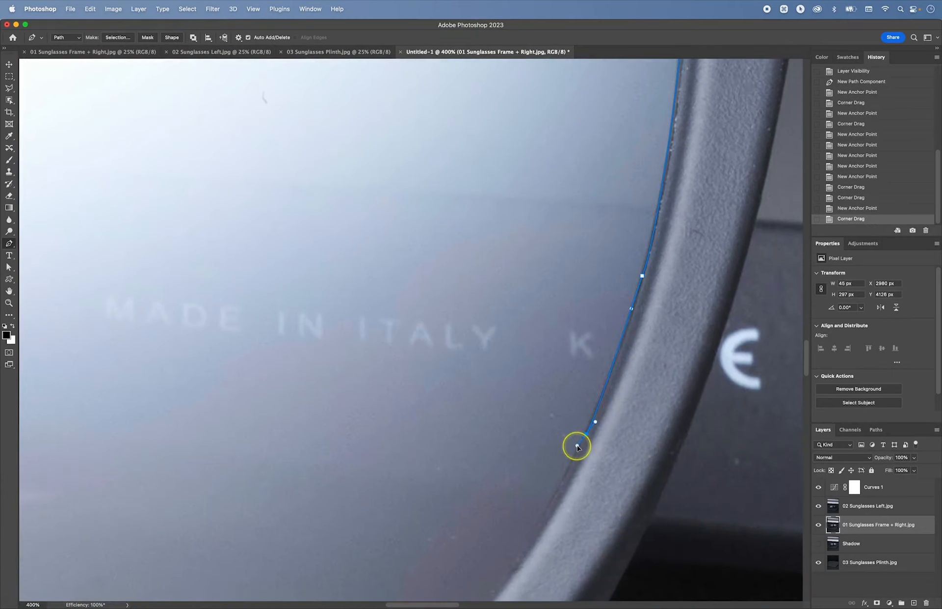
{"action": "left_click", "coordinate": [581, 447]}
- Curve the path around the left lens's lower inner corner with smooth anchor points
{"action": "left_click_drag", "start_coordinate": [474, 599], "coordinate": [519, 452]}
{"action": "key", "text": "alt"}
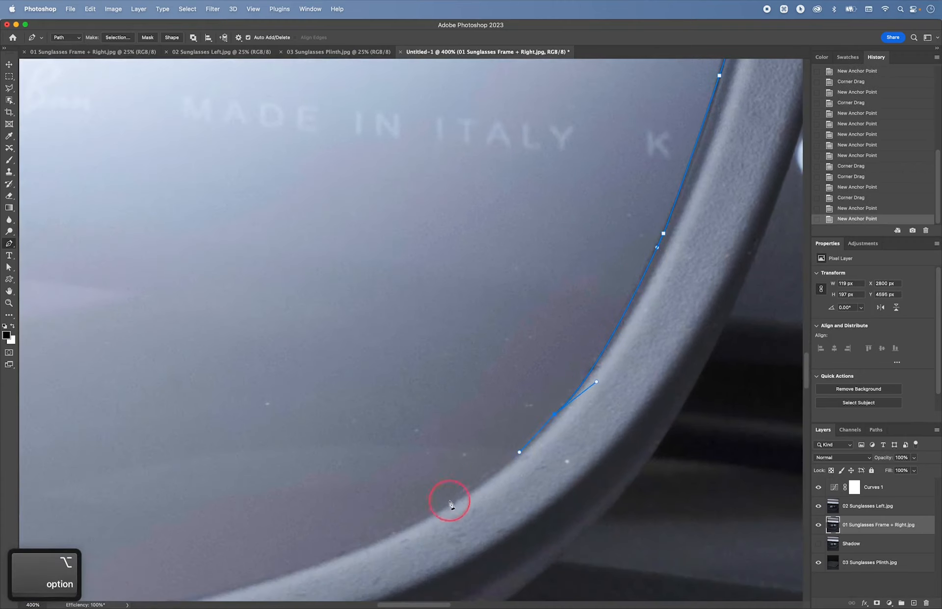
{"action": "left_click_drag", "start_coordinate": [420, 520], "coordinate": [586, 318]}
{"action": "key", "text": "space"}
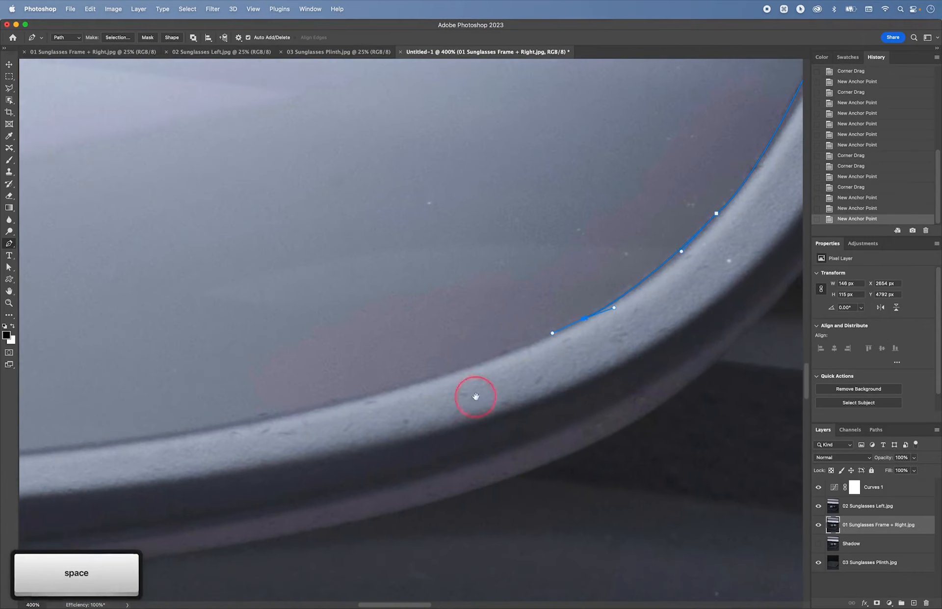
- Trace the left lens's lower edge toward the outer side with two long, shallow curve segments
{"action": "left_click_drag", "start_coordinate": [221, 426], "coordinate": [181, 431]}
{"action": "key", "text": "alt"}
{"action": "key", "text": "space"}
{"action": "left_click_drag", "start_coordinate": [186, 439], "coordinate": [607, 384]}
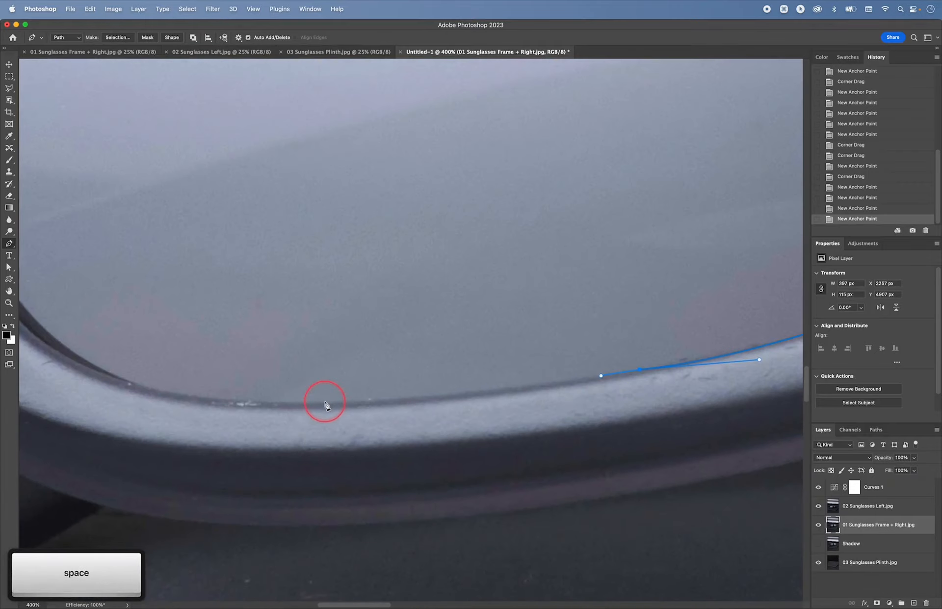
{"action": "left_click_drag", "start_coordinate": [325, 405], "coordinate": [294, 403]}
{"action": "key", "text": "alt"}
- Try to curve the path around the left lens's lower outer corner along the glass edge, adjusting the anchors' handles
{"action": "key", "text": "space"}
{"action": "left_click_drag", "start_coordinate": [249, 367], "coordinate": [478, 407]}
{"action": "left_click_drag", "start_coordinate": [403, 432], "coordinate": [374, 424]}
{"action": "key", "text": "alt"}
{"action": "left_click_drag", "start_coordinate": [374, 424], "coordinate": [370, 422]}
{"action": "left_click_drag", "start_coordinate": [284, 379], "coordinate": [212, 314]}
{"action": "key", "text": "alt"}
{"action": "left_click_drag", "start_coordinate": [319, 409], "coordinate": [333, 422]}
{"action": "key", "text": "alt"}
{"action": "left_click_drag", "start_coordinate": [218, 315], "coordinate": [247, 339]}
{"action": "key", "text": "super+z"}
{"action": "key", "text": "super+z"}
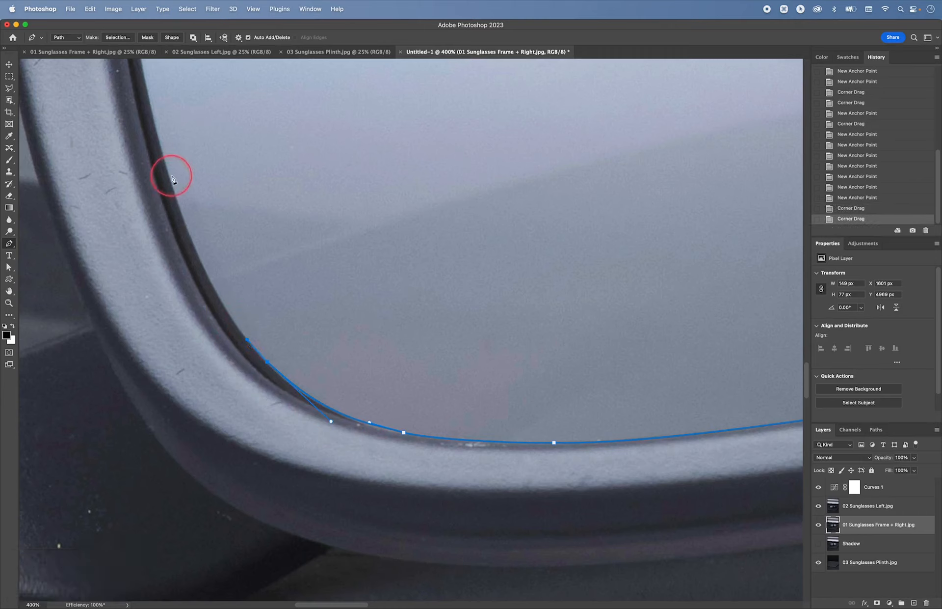
- Try to trace the path up the left lens's outer side along the glass edge
{"action": "left_click_drag", "start_coordinate": [169, 176], "coordinate": [152, 116]}
{"action": "left_click_drag", "start_coordinate": [187, 235], "coordinate": [204, 292]}
{"action": "key", "text": "space"}
{"action": "left_click_drag", "start_coordinate": [209, 236], "coordinate": [282, 391]}
{"action": "left_click_drag", "start_coordinate": [256, 251], "coordinate": [282, 378]}
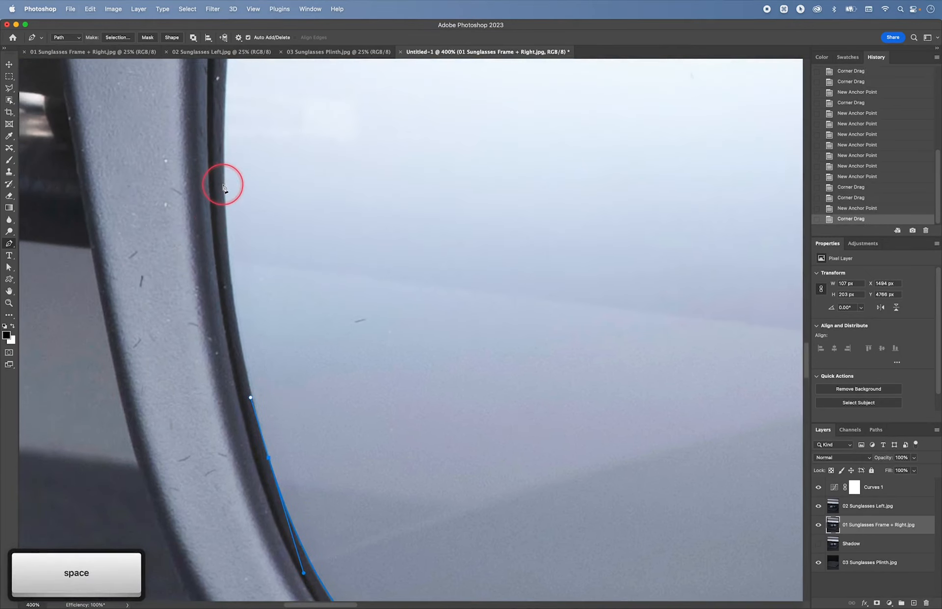
{"action": "left_click_drag", "start_coordinate": [223, 186], "coordinate": [222, 135]}
{"action": "key", "text": "alt"}
{"action": "key", "text": "space"}
{"action": "left_click_drag", "start_coordinate": [222, 135], "coordinate": [300, 184]}
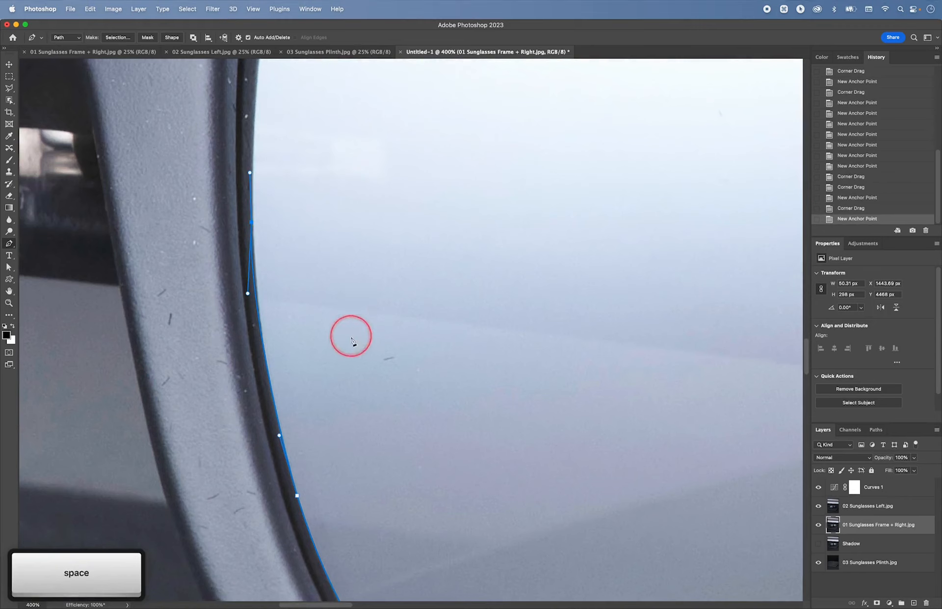
- Undo the lower outer corner and outer side segments back to the last anchor on the lens's lower edge
{"action": "key", "text": "super+z"}
{"action": "key", "text": "space"}
{"action": "left_click_drag", "start_coordinate": [349, 337], "coordinate": [353, 206]}
{"action": "key", "text": "super+z"}
{"action": "key", "text": "super+z"}
{"action": "key", "text": "super+z"}
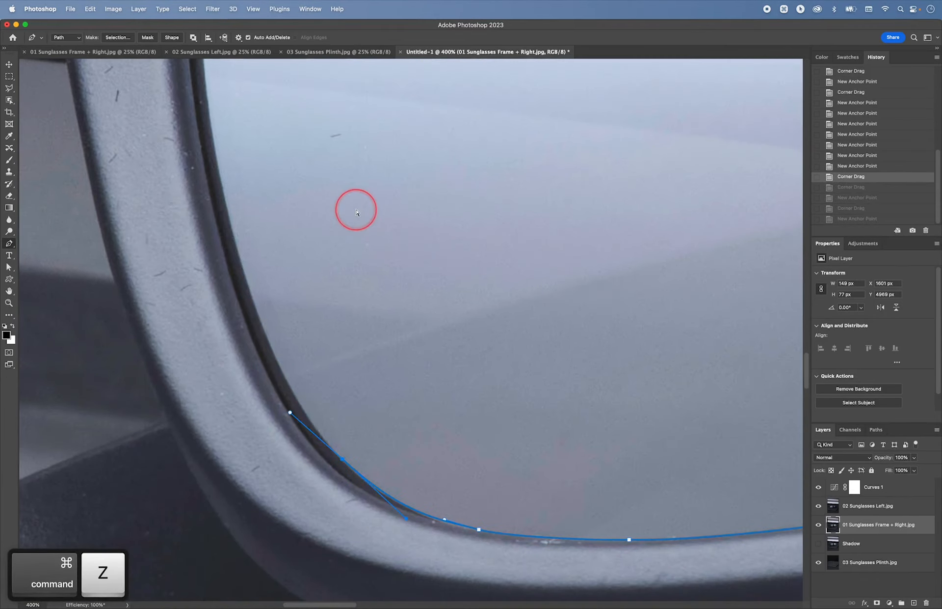
{"action": "key", "text": "super+z"}
{"action": "key", "text": "super+z"}
{"action": "key", "text": "super+z"}
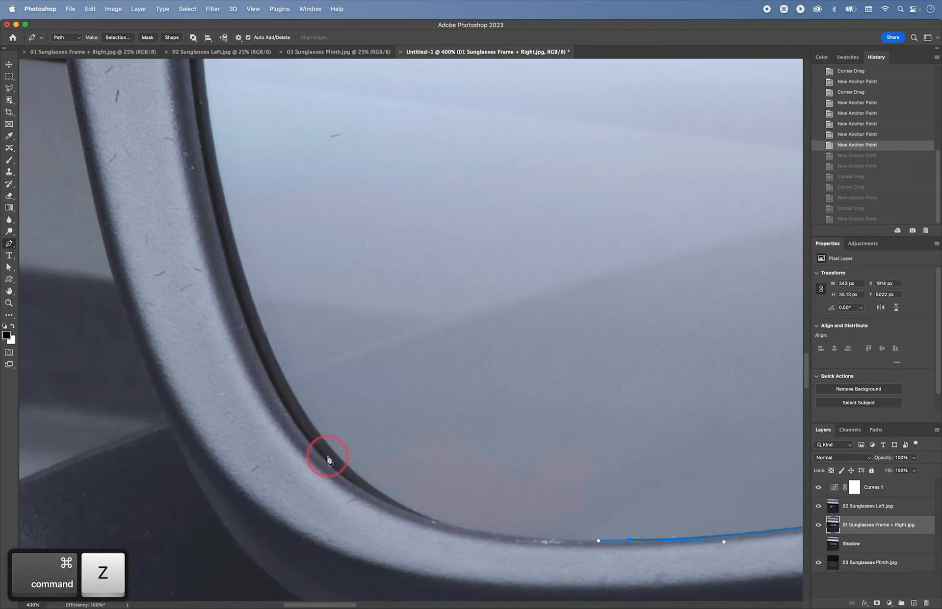
- Redraw the curve around the lower outer corner with one anchor on the rim groove's outer edge and shorten its outgoing handle
{"action": "left_click_drag", "start_coordinate": [324, 457], "coordinate": [208, 361]}
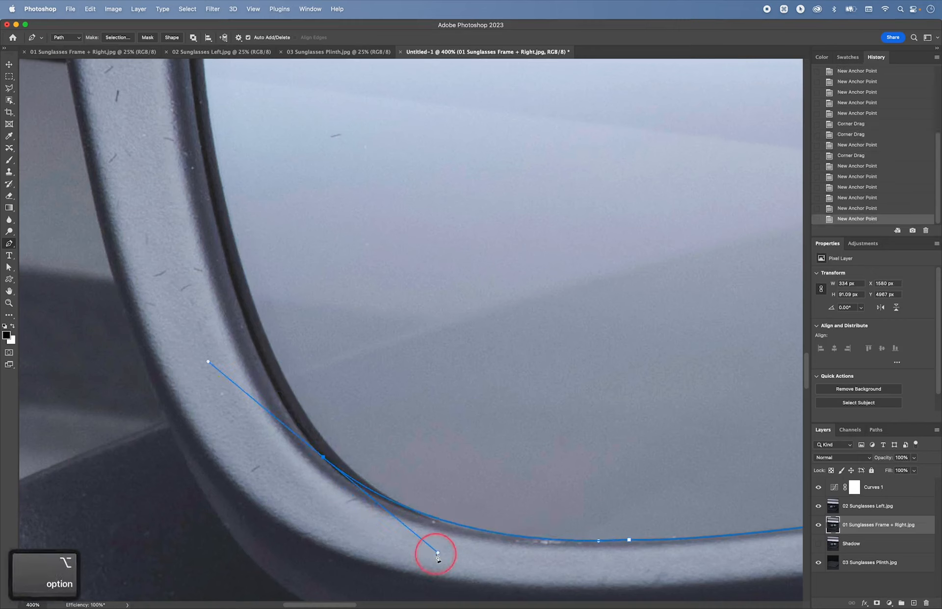
{"action": "mouse_move", "coordinate": [438, 553]}
{"action": "left_mouse_down"}
{"action": "mouse_move", "coordinate": [420, 539]}
{"action": "mouse_move", "coordinate": [435, 555]}
{"action": "mouse_move", "coordinate": [420, 554]}
{"action": "left_mouse_up"}
{"action": "key", "text": "super+z"}
{"action": "key", "text": "super+z"}
{"action": "left_click_drag", "start_coordinate": [208, 361], "coordinate": [304, 435]}
- Trace the path up the lens's outer side along the rim groove's outer edge, adjusting the new anchor's handles
{"action": "left_click_drag", "start_coordinate": [219, 230], "coordinate": [207, 141]}
{"action": "left_click_drag", "start_coordinate": [245, 318], "coordinate": [250, 379]}
{"action": "key", "text": "space"}
{"action": "left_click_drag", "start_coordinate": [217, 156], "coordinate": [248, 325]}
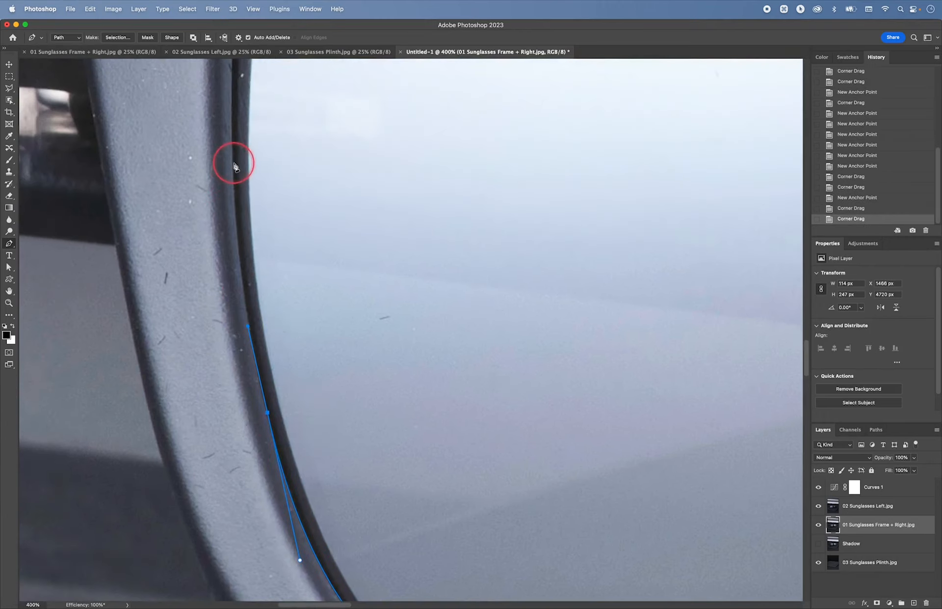
- Add the last anchor on the outer side, lengthen its outgoing handle and close the lens path at its starting point
{"action": "left_click_drag", "start_coordinate": [234, 163], "coordinate": [231, 126]}
{"action": "key", "text": "space"}
{"action": "left_click_drag", "start_coordinate": [232, 127], "coordinate": [264, 247]}
{"action": "left_click_drag", "start_coordinate": [243, 297], "coordinate": [243, 219]}
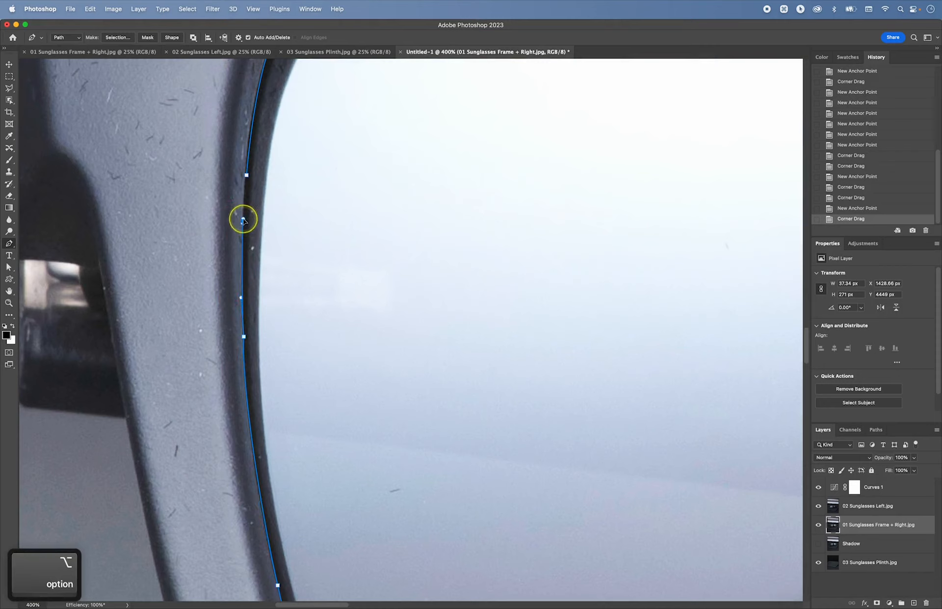
{"action": "left_click", "coordinate": [247, 179]}
{"action": "left_click", "coordinate": [247, 176]}
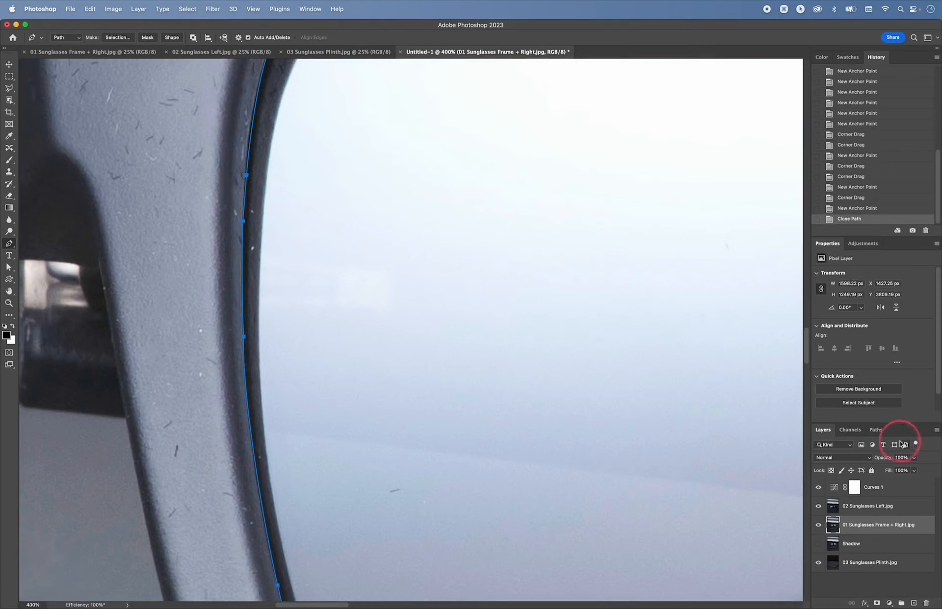
- Rename the closed lens path as Left Lens
{"action": "key", "text": "super+minus"}
{"action": "key", "text": "super+minus"}
{"action": "key", "text": "super+minus"}
{"action": "key", "text": "super+minus"}
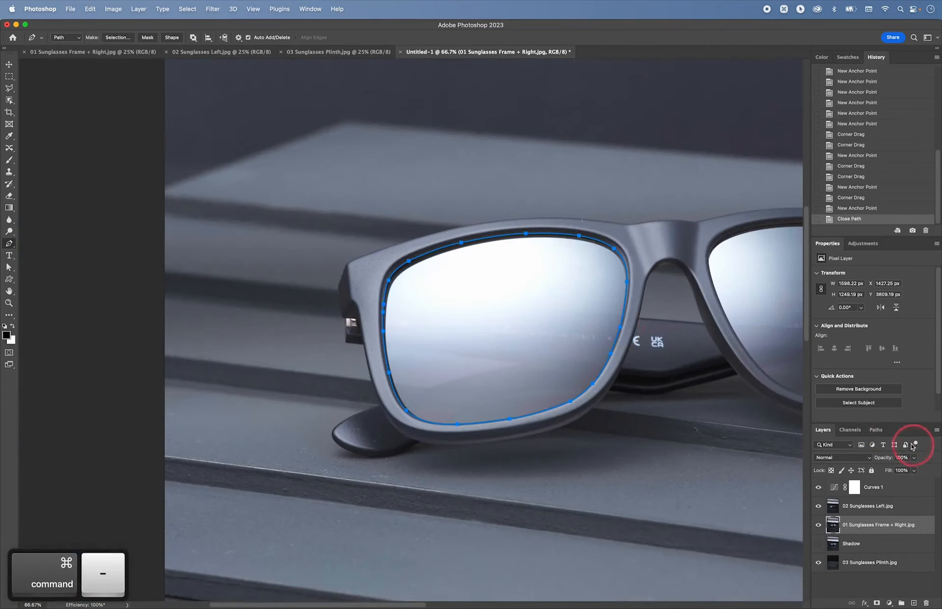
{"action": "left_click", "coordinate": [876, 429]}
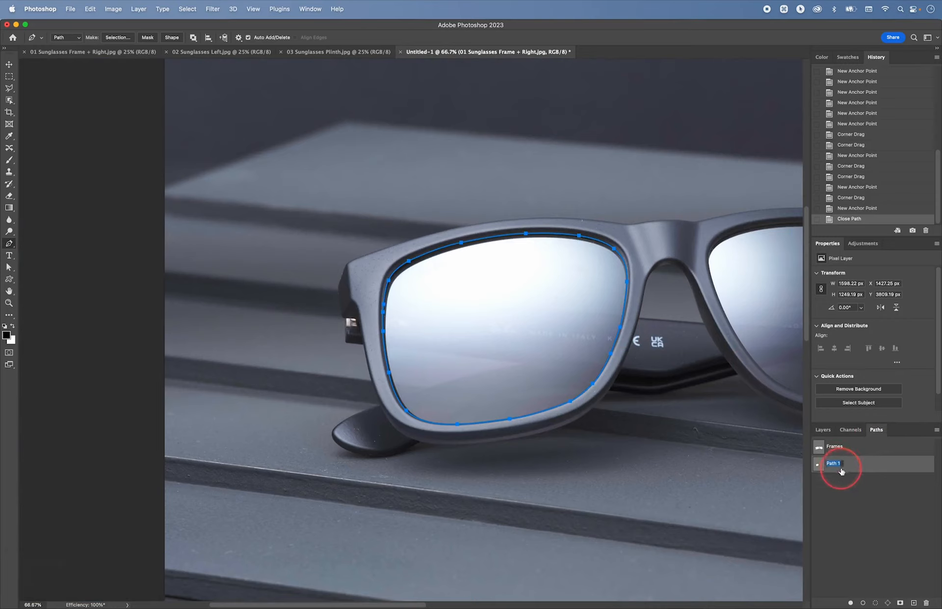
{"action": "type", "text": "L"}
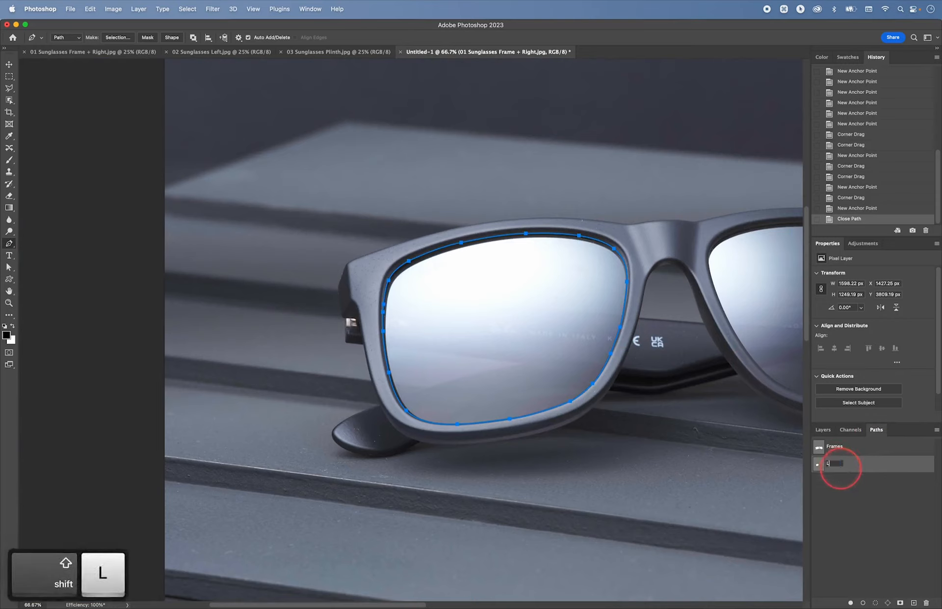
{"action": "type", "text": "eft Lens"}
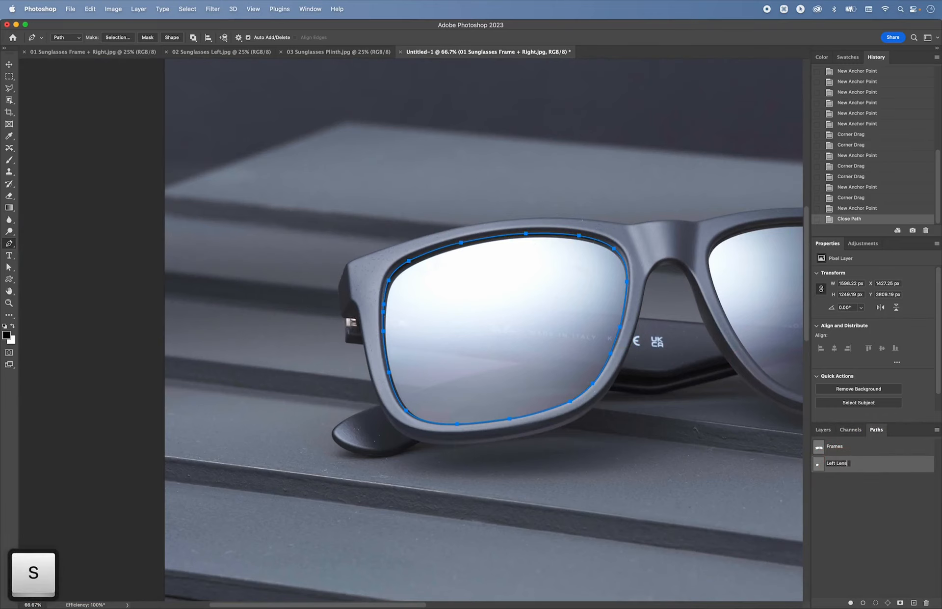
{"action": "key", "text": "Return"}
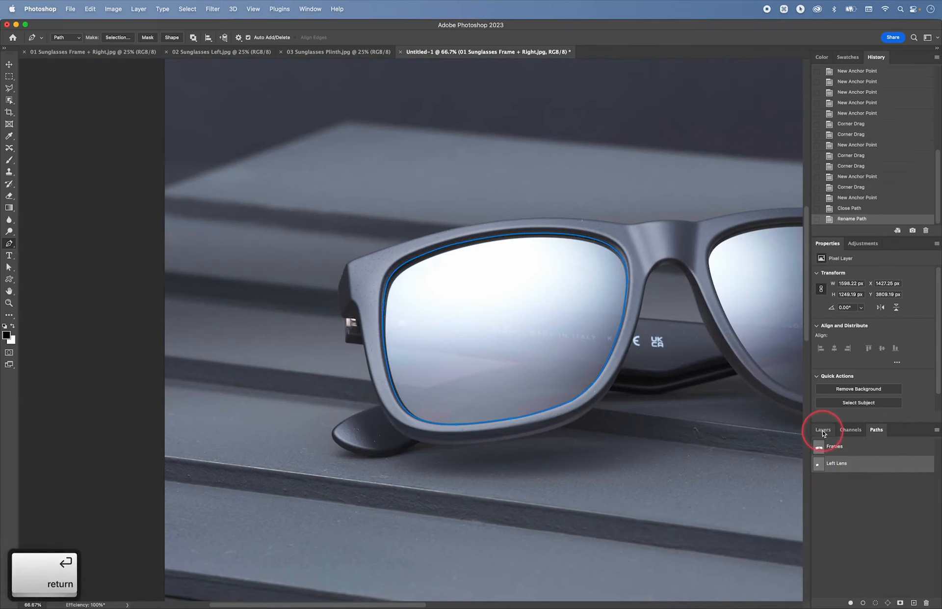
{"action": "key", "text": "super+0"}
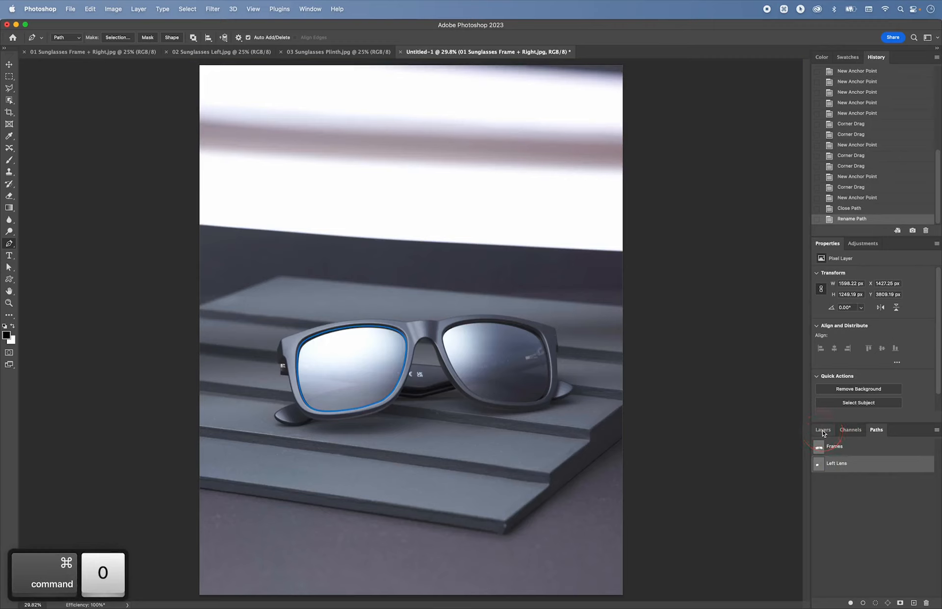
- Switch the Shadow layer's visibility on and back off to check it
{"action": "left_click", "coordinate": [824, 429]}
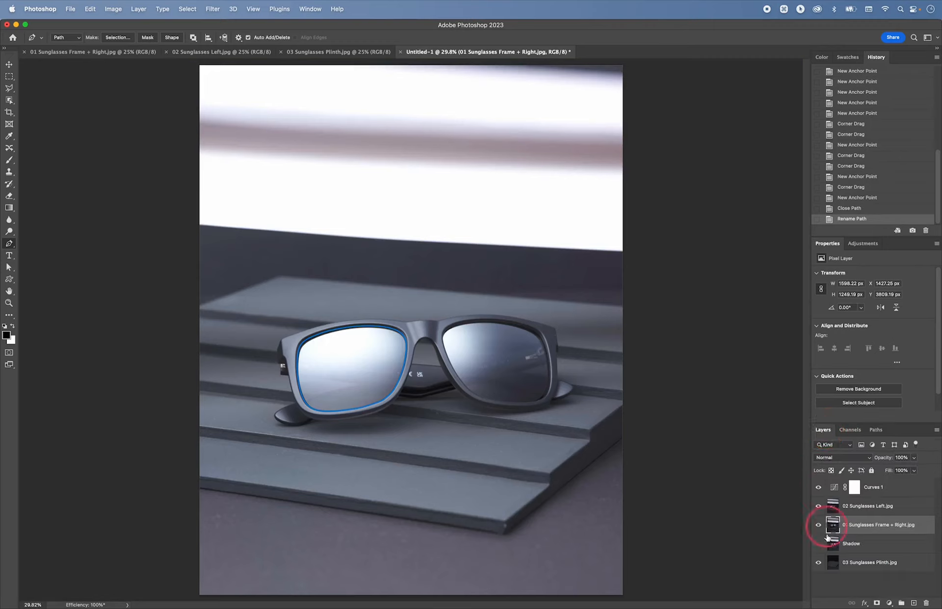
{"action": "left_click", "coordinate": [819, 544]}
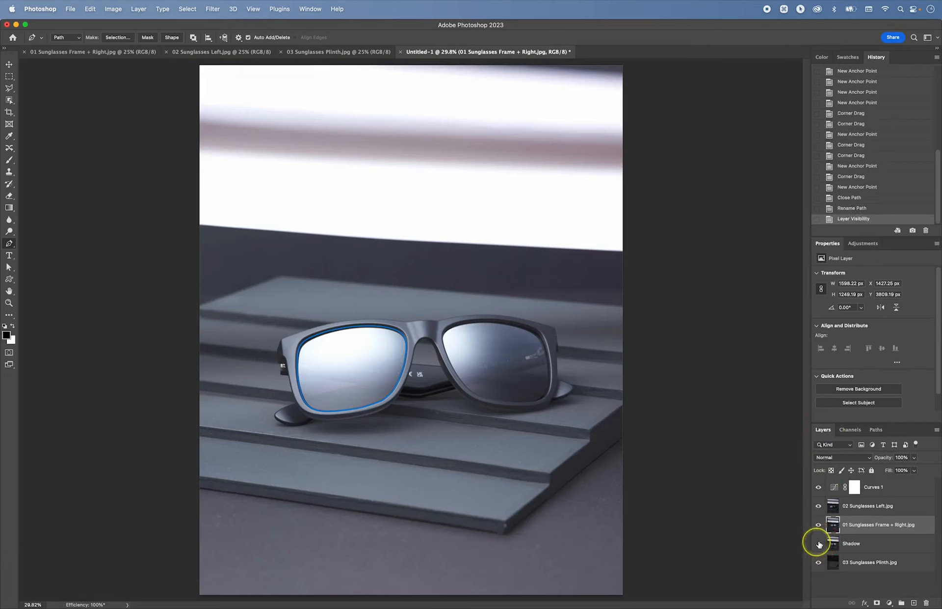
{"action": "left_click", "coordinate": [819, 543]}
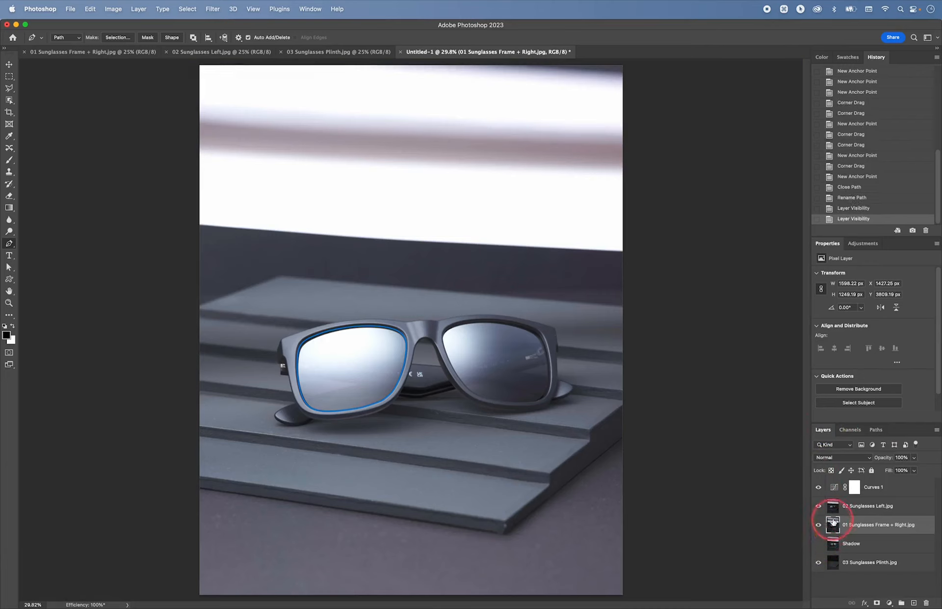
- Make a new selection from the Frames path with a feather radius of 0.5 pixels
{"action": "left_click", "coordinate": [877, 429]}
{"action": "left_click", "coordinate": [841, 451]}
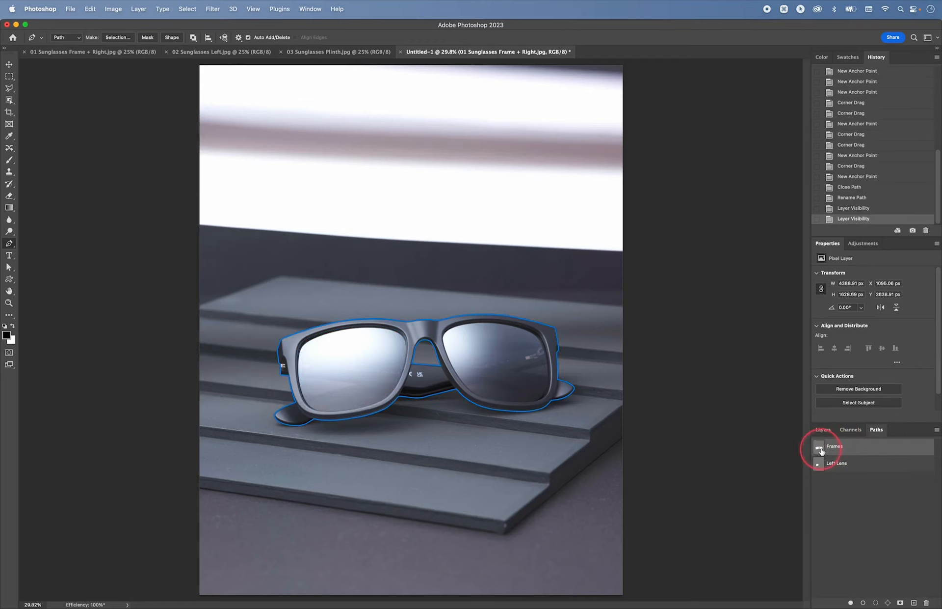
{"action": "right_click", "coordinate": [501, 343]}
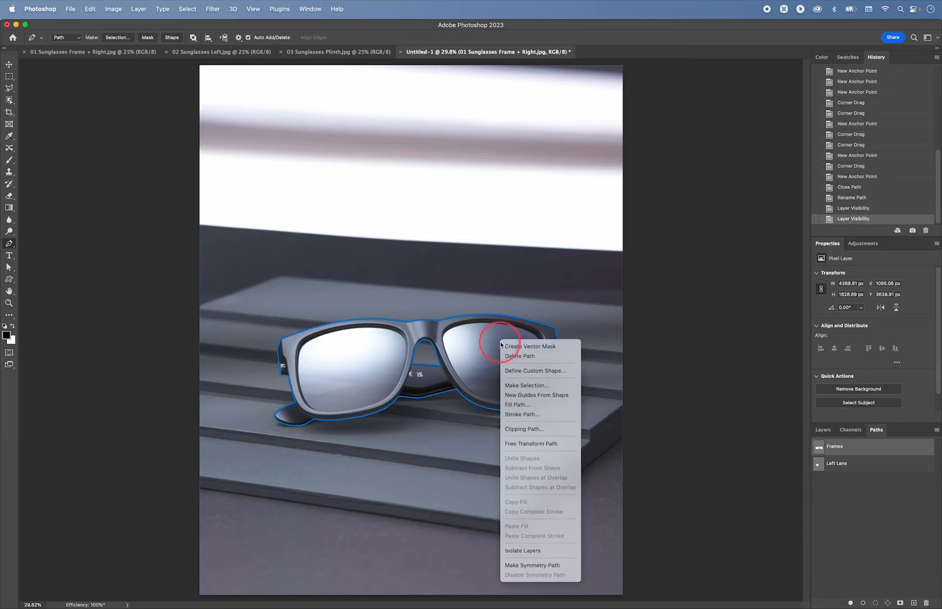
{"action": "left_click", "coordinate": [530, 386]}
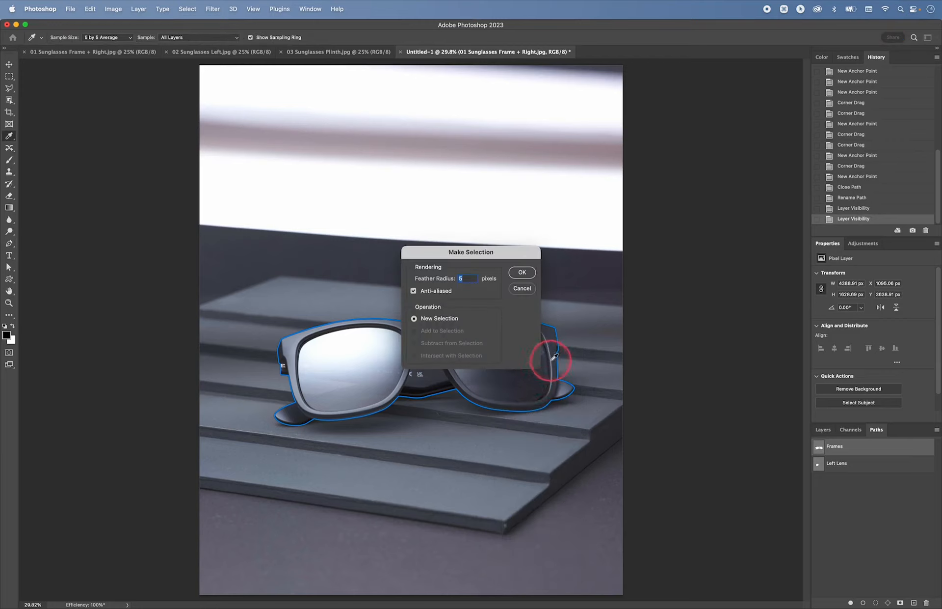
{"action": "type", "text": "0.5"}
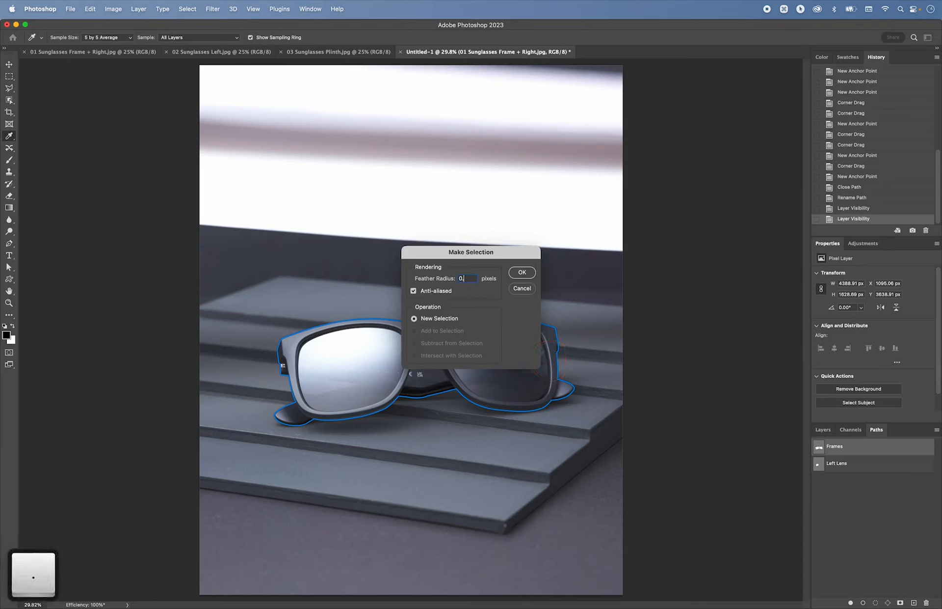
{"action": "left_click", "coordinate": [536, 272]}
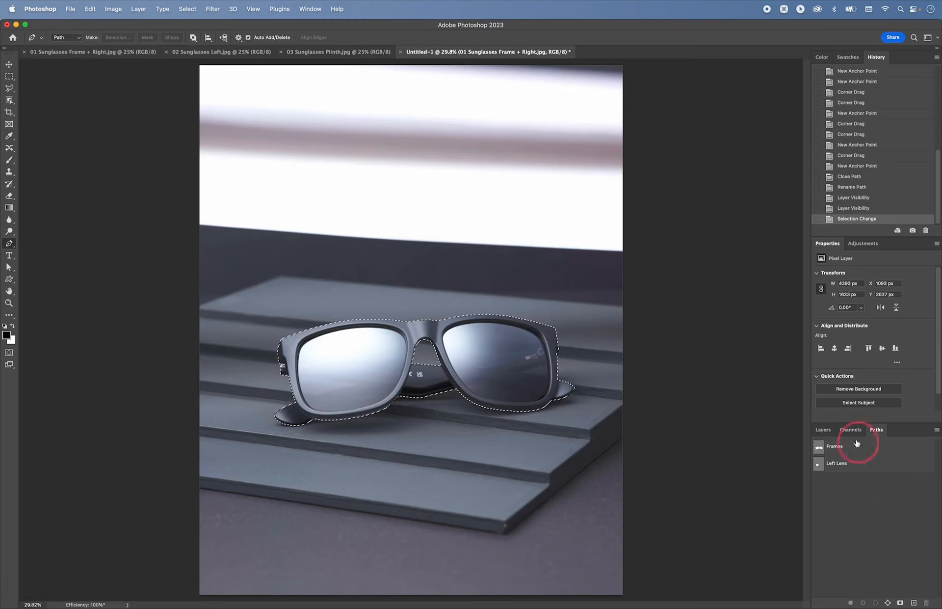
- Mask the 01 Sunglasses Frame + Right.jpg layer with the selection and hide the 02 Sunglasses Left.jpg and Curves 1 layers
{"action": "left_click", "coordinate": [817, 429]}
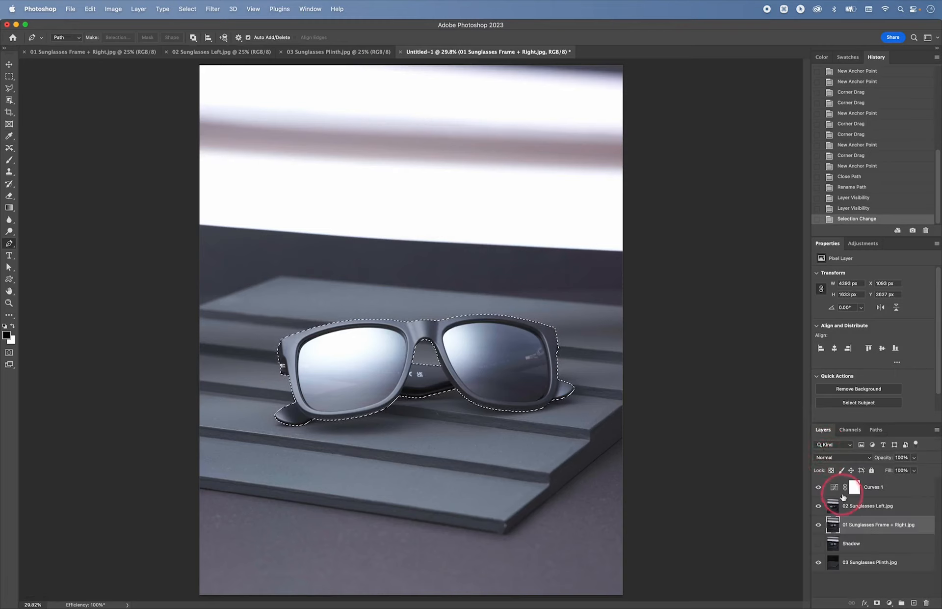
{"action": "left_click", "coordinate": [878, 603]}
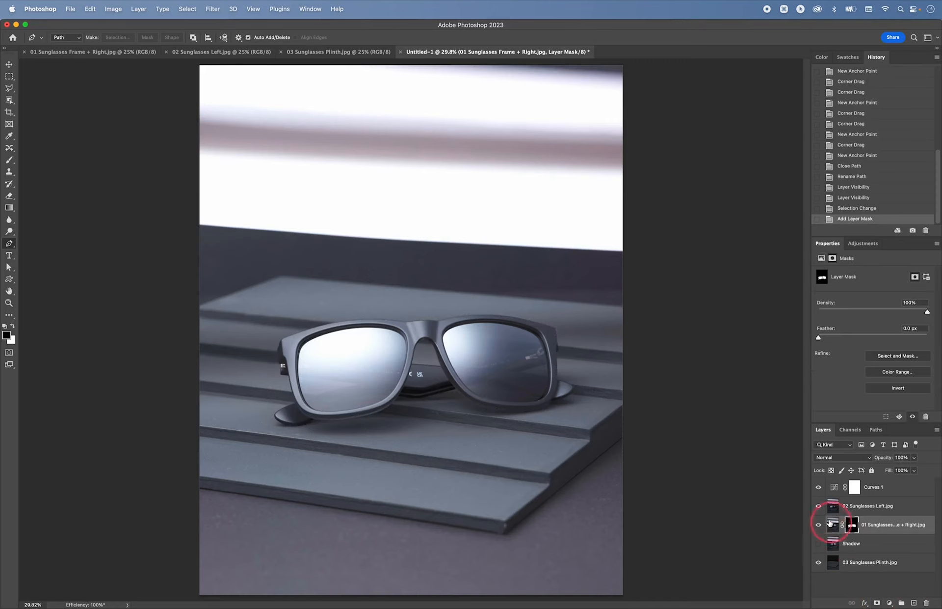
{"action": "left_click", "coordinate": [819, 506]}
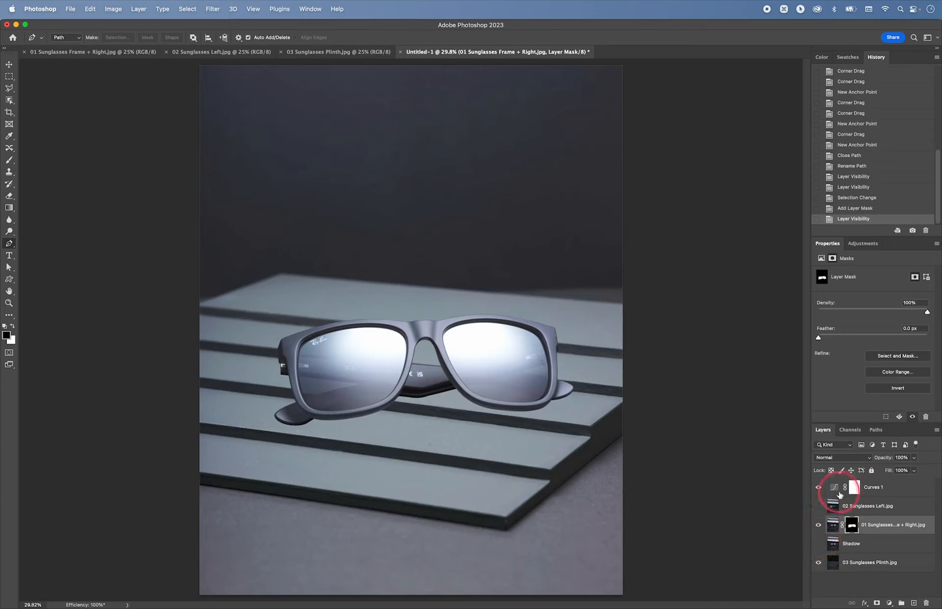
{"action": "left_click", "coordinate": [820, 489]}
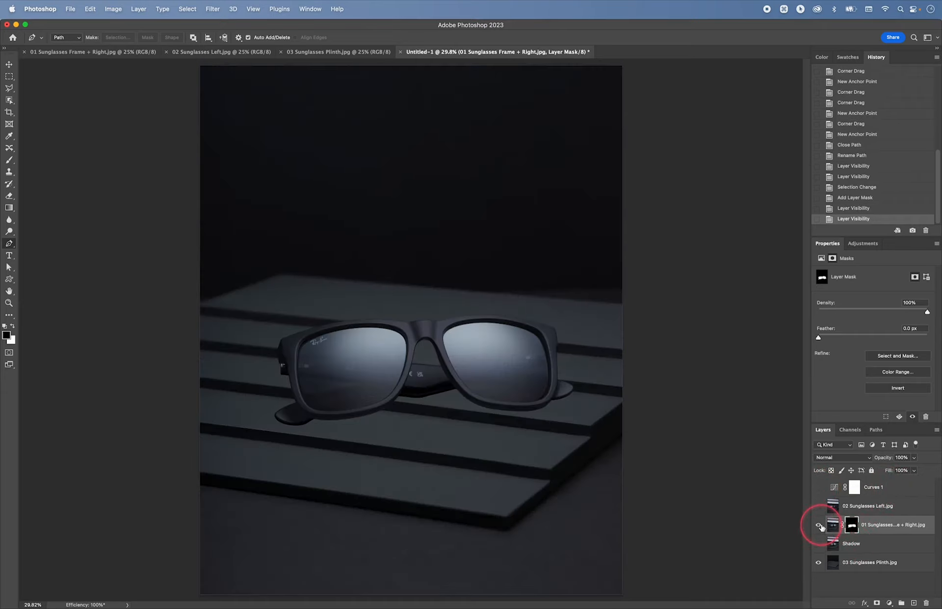
- Compare the frame layer with its mask disabled and enabled, and turn on the Shadow layer's visibility
{"action": "left_click", "coordinate": [852, 527], "text": "shift"}
{"action": "left_click", "coordinate": [853, 526], "text": "shift"}
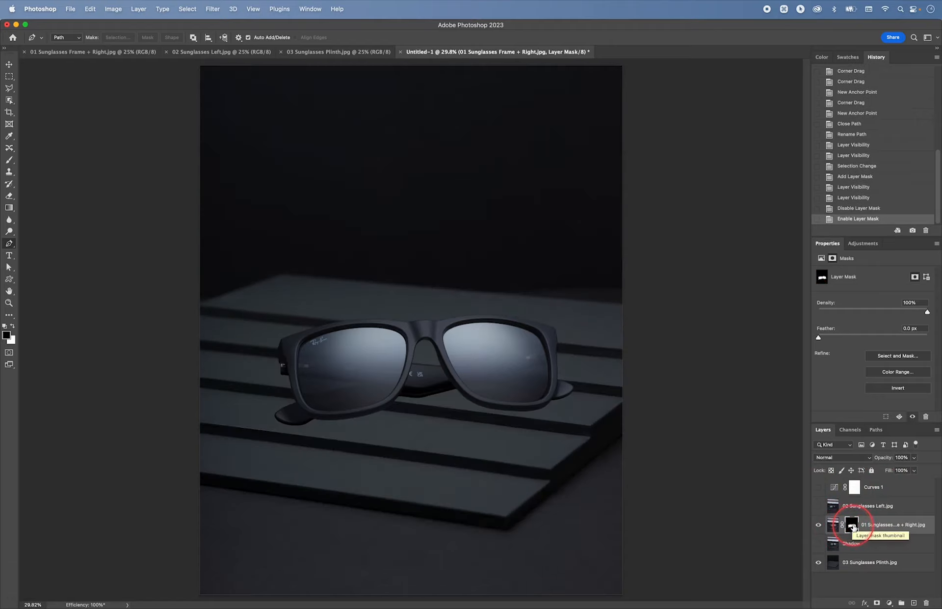
{"action": "left_click", "coordinate": [820, 505]}
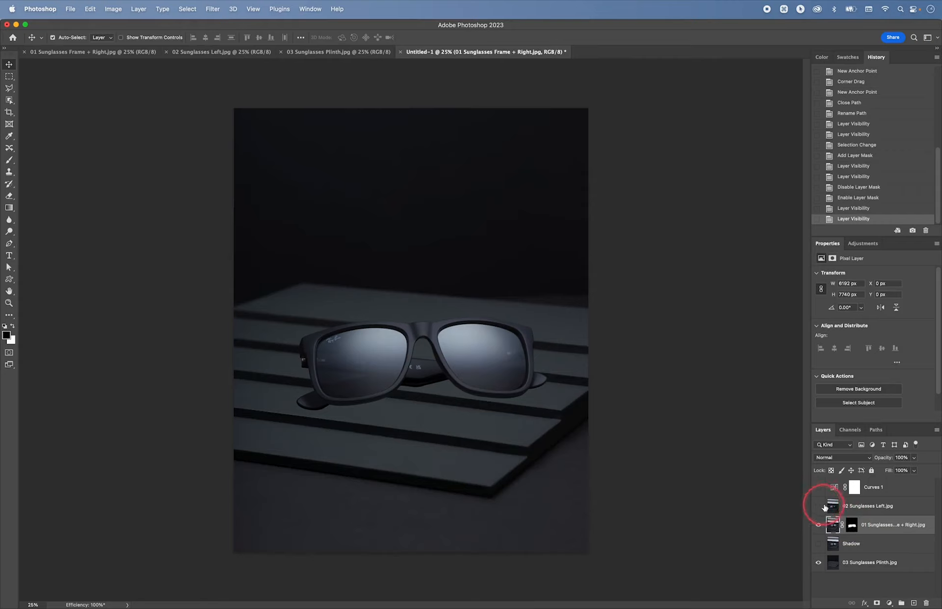
{"action": "left_click", "coordinate": [819, 544]}
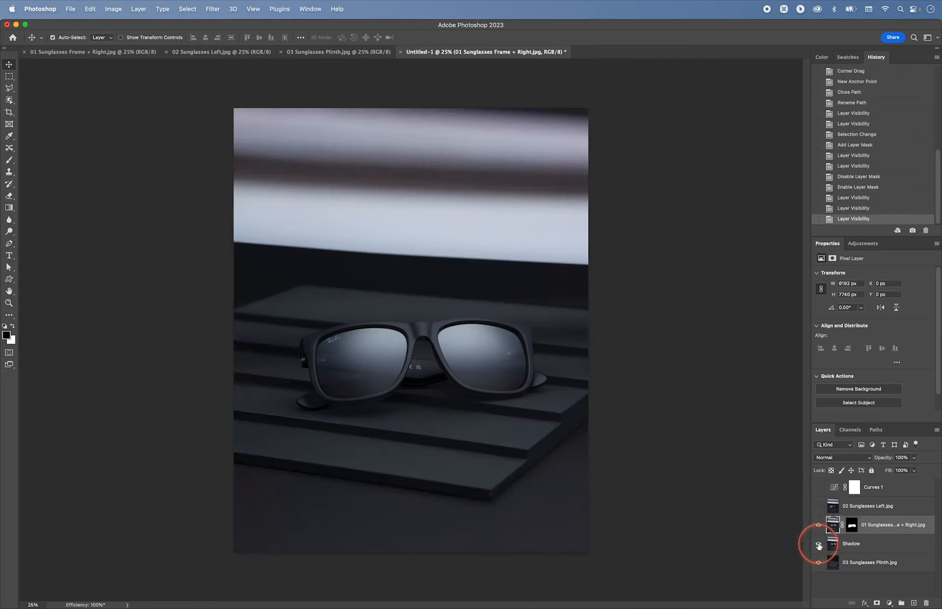
- Add a layer mask to the Shadow layer and fill it with black to hide the layer
{"action": "left_click", "coordinate": [881, 548]}
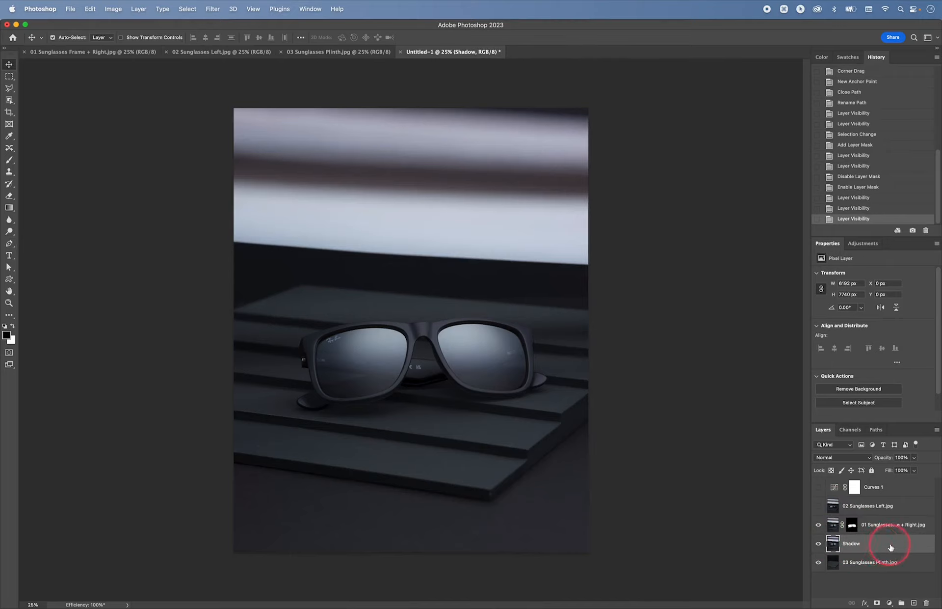
{"action": "left_click", "coordinate": [877, 603]}
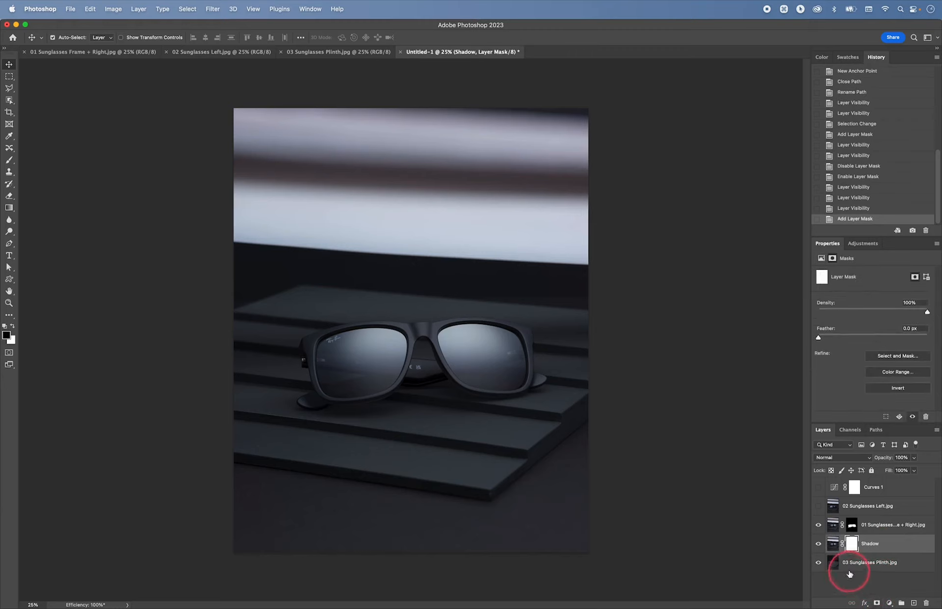
{"action": "key", "text": "d"}
{"action": "key", "text": "super+BackSpace"}
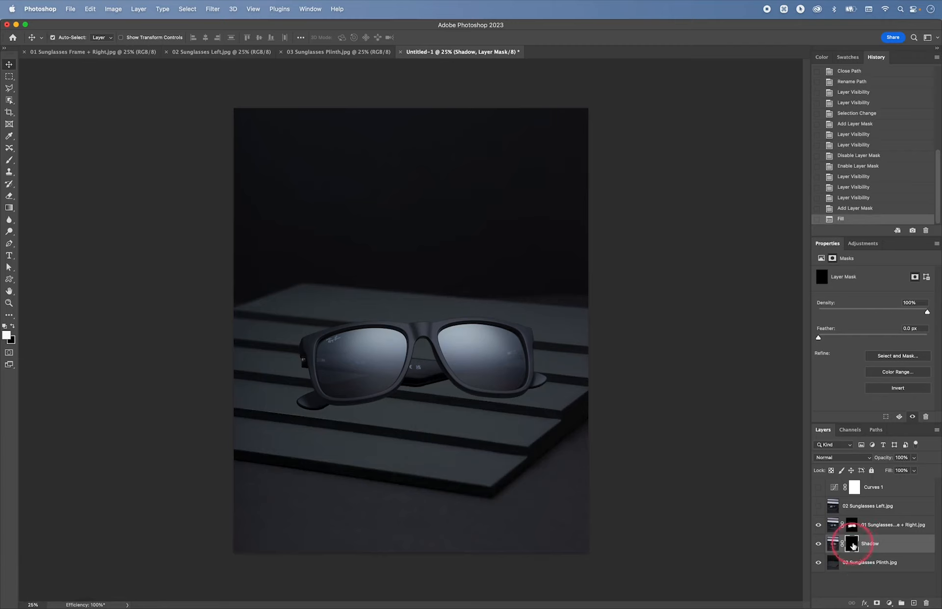
- Paint white on the Shadow layer's mask with a soft 1104 px brush to reveal the shadow beneath and around the sunglasses
{"action": "key", "text": "b"}
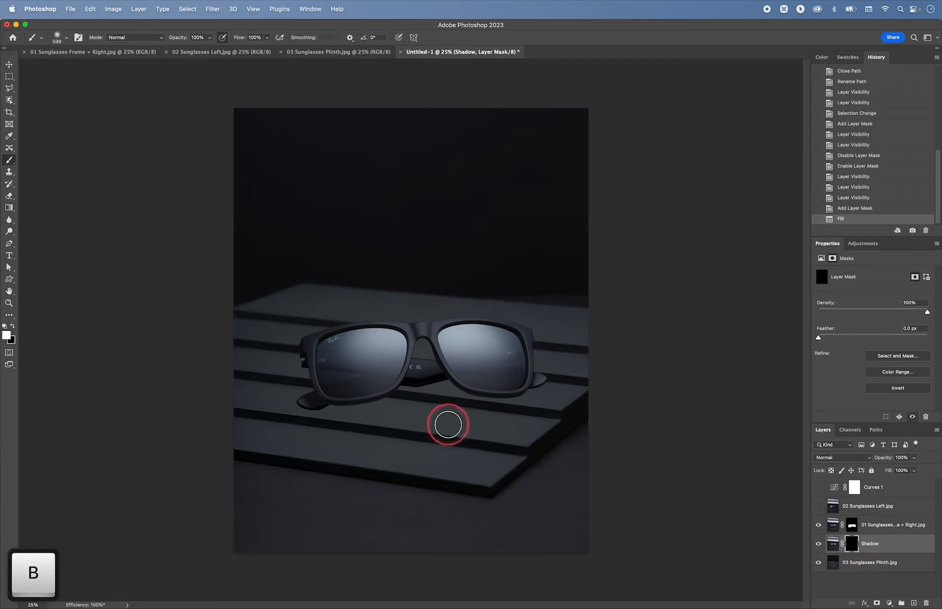
{"action": "mouse_move", "coordinate": [447, 422]}
{"action": "left_mouse_down"}
{"action": "mouse_move", "coordinate": [499, 431]}
{"action": "mouse_move", "coordinate": [467, 427]}
{"action": "mouse_move", "coordinate": [476, 431]}
{"action": "mouse_move", "coordinate": [469, 497]}
{"action": "mouse_move", "coordinate": [456, 423]}
{"action": "left_mouse_up"}
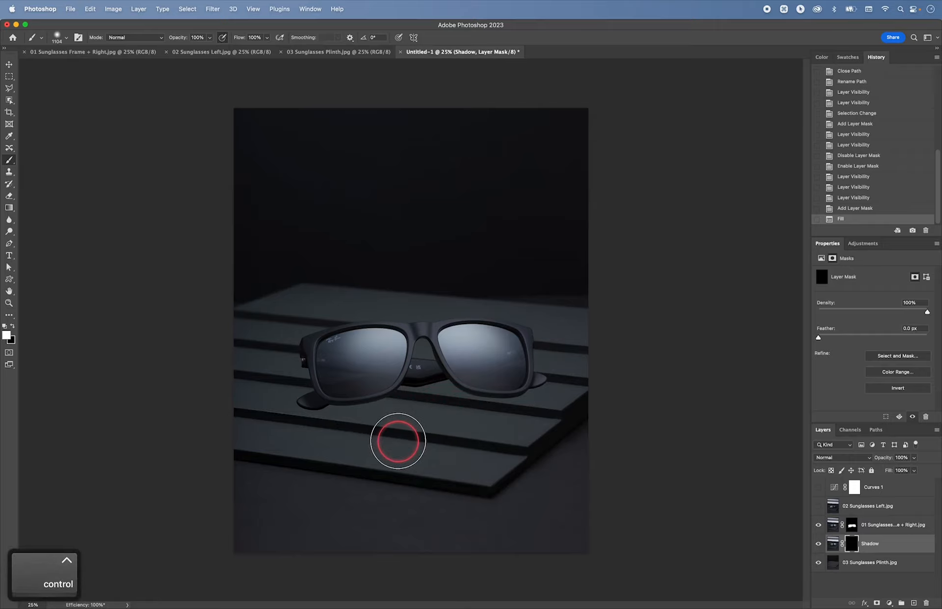
{"action": "key", "text": "super+equal"}
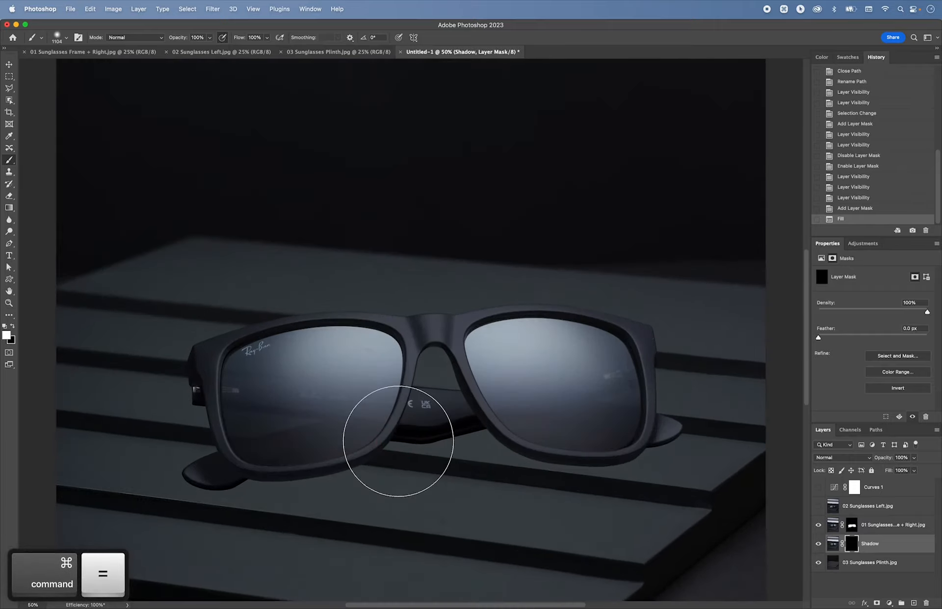
{"action": "key", "text": "space"}
{"action": "left_click_drag", "start_coordinate": [316, 467], "coordinate": [391, 375]}
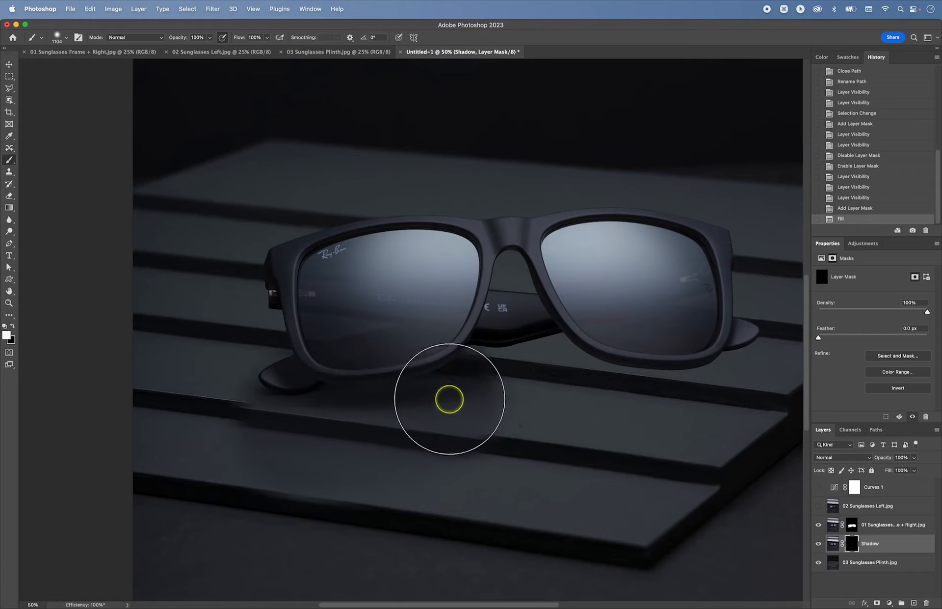
{"action": "mouse_move", "coordinate": [450, 399]}
{"action": "left_mouse_down"}
{"action": "mouse_move", "coordinate": [583, 387]}
{"action": "mouse_move", "coordinate": [575, 400]}
{"action": "mouse_move", "coordinate": [459, 413]}
{"action": "left_mouse_up"}
{"action": "key", "text": "space"}
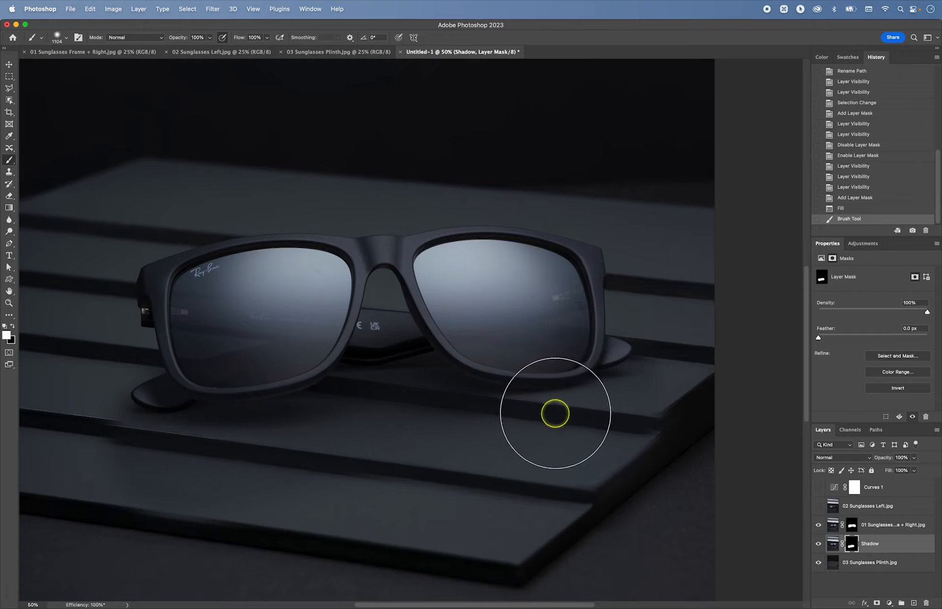
{"action": "mouse_move", "coordinate": [555, 413]}
{"action": "left_mouse_down"}
{"action": "mouse_move", "coordinate": [467, 414]}
{"action": "mouse_move", "coordinate": [592, 397]}
{"action": "left_mouse_up"}
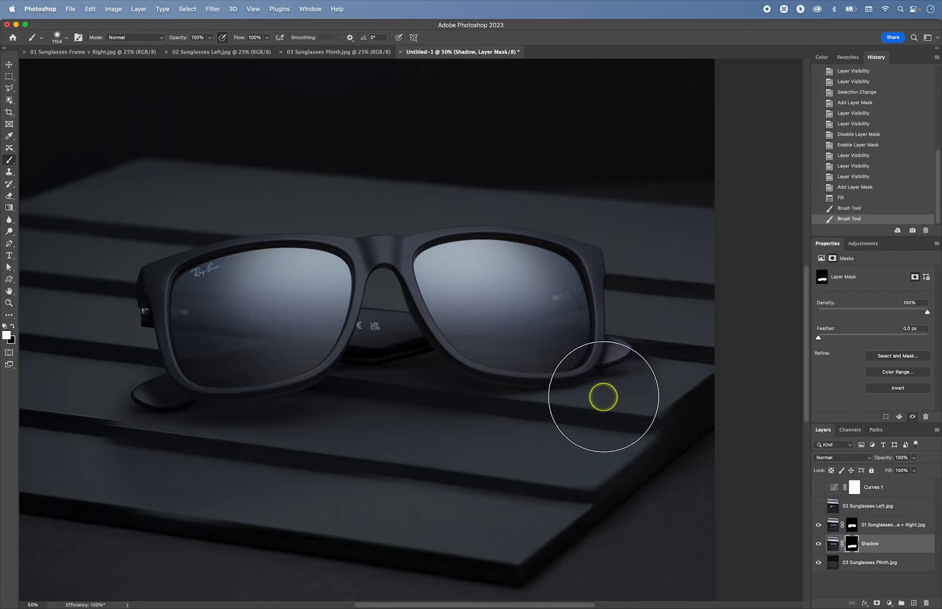
{"action": "left_click_drag", "start_coordinate": [503, 400], "coordinate": [187, 451]}
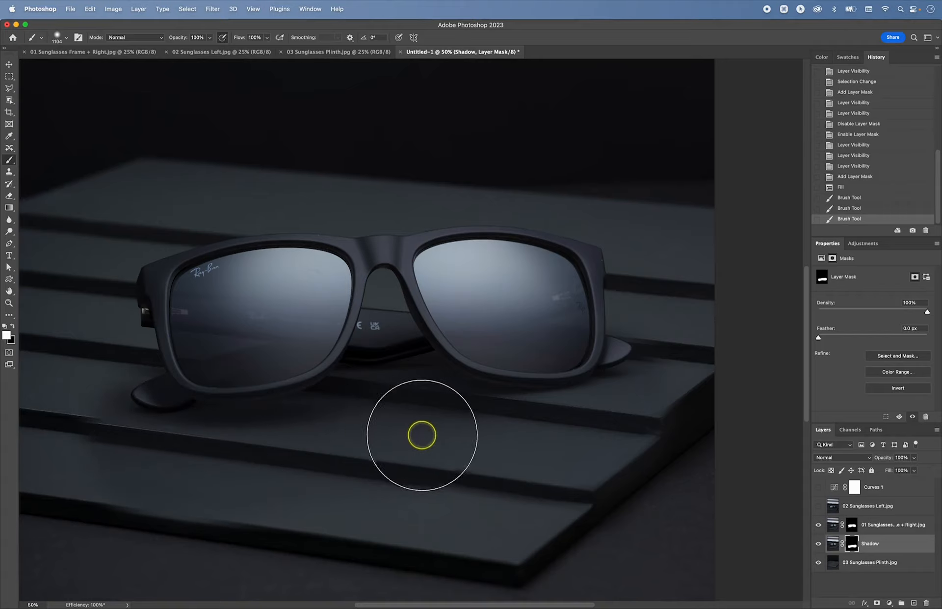
{"action": "left_click_drag", "start_coordinate": [573, 420], "coordinate": [630, 398]}
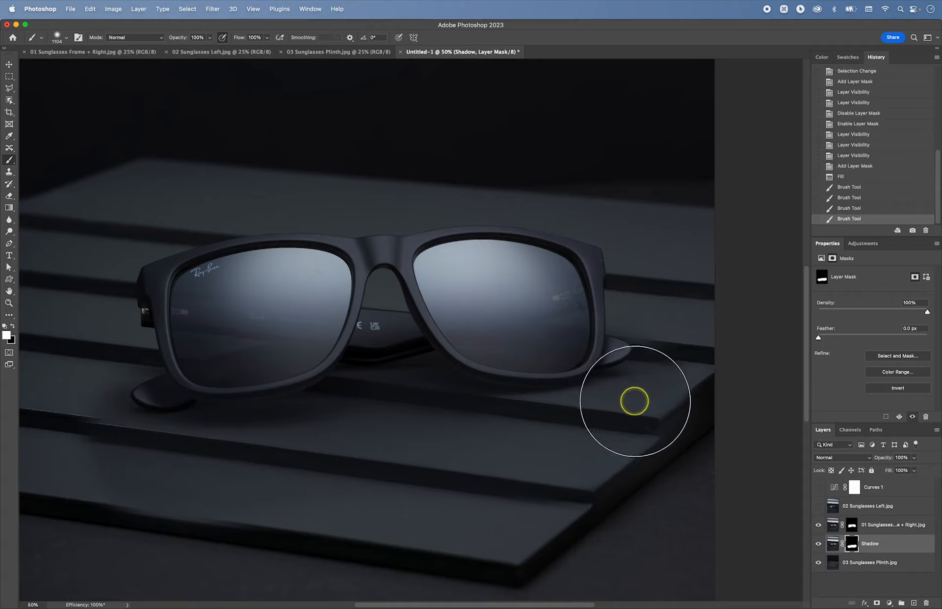
{"action": "mouse_move", "coordinate": [580, 486]}
{"action": "left_mouse_down"}
{"action": "mouse_move", "coordinate": [559, 487]}
{"action": "mouse_move", "coordinate": [925, 555]}
{"action": "left_mouse_up"}
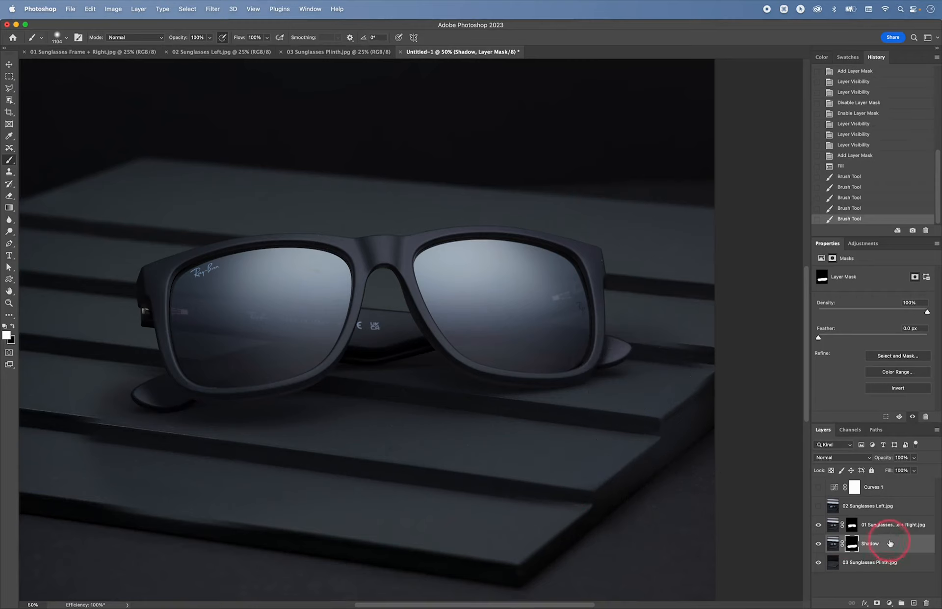
- Link the 02 Sunglasses Left.jpg, 01 Sunglasses Frame + Right.jpg and Shadow layers together
{"action": "left_click_drag", "start_coordinate": [908, 509], "coordinate": [914, 509]}
{"action": "key", "text": "shift"}
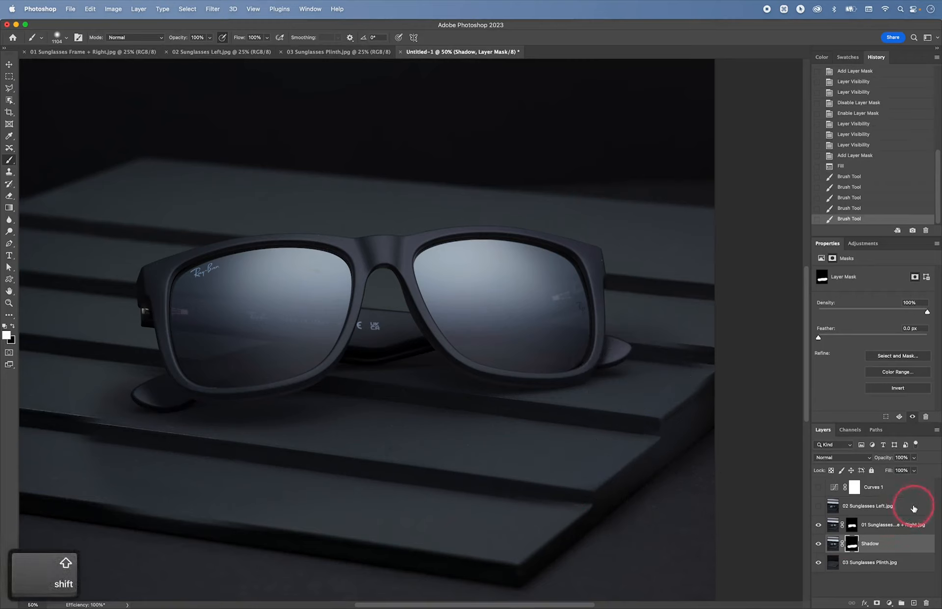
{"action": "left_click", "coordinate": [914, 508], "text": "shift"}
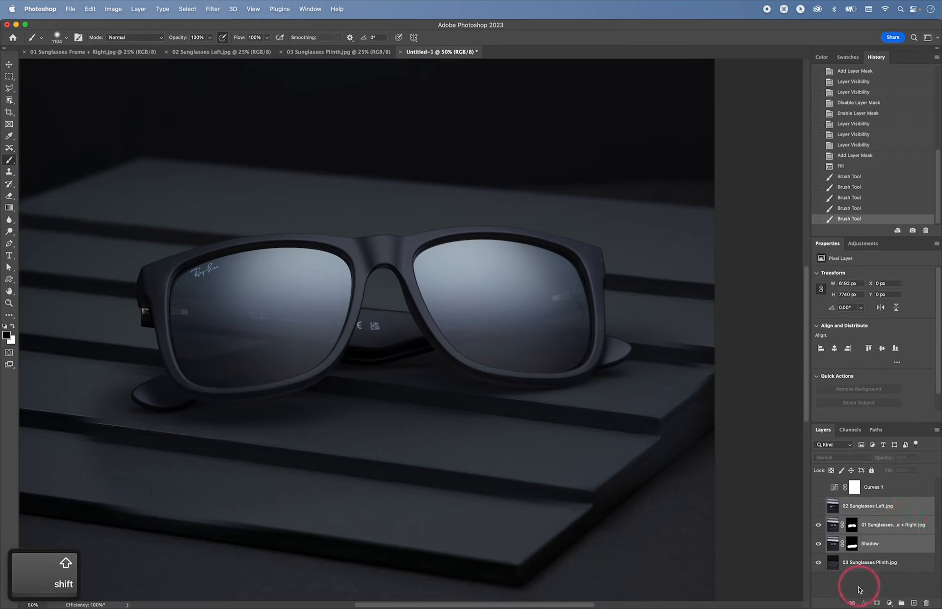
{"action": "left_click", "coordinate": [852, 602]}
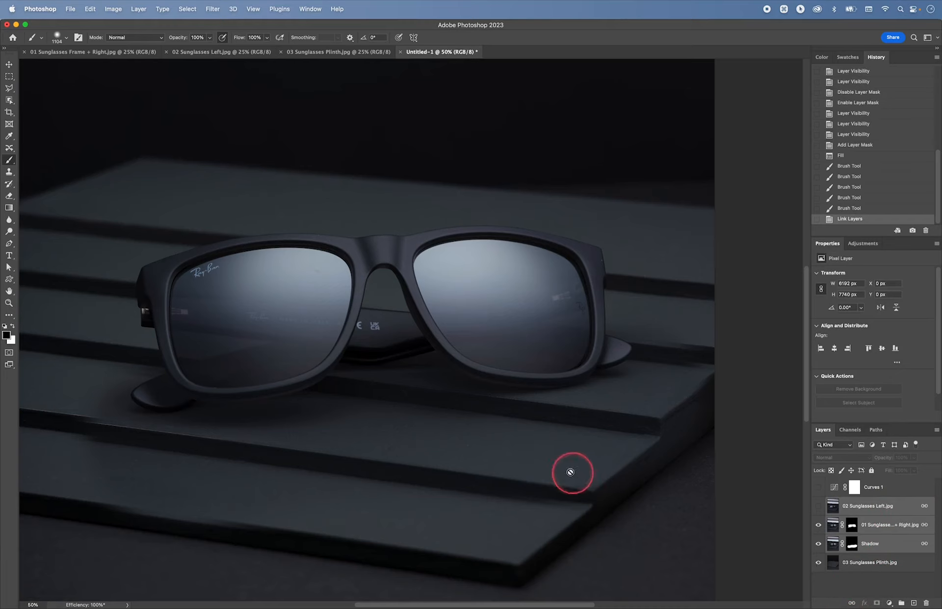
- Nudge the linked layers straight up to Y -46 px so their plinth edges line up with the plinth layer
{"action": "key", "text": "v"}
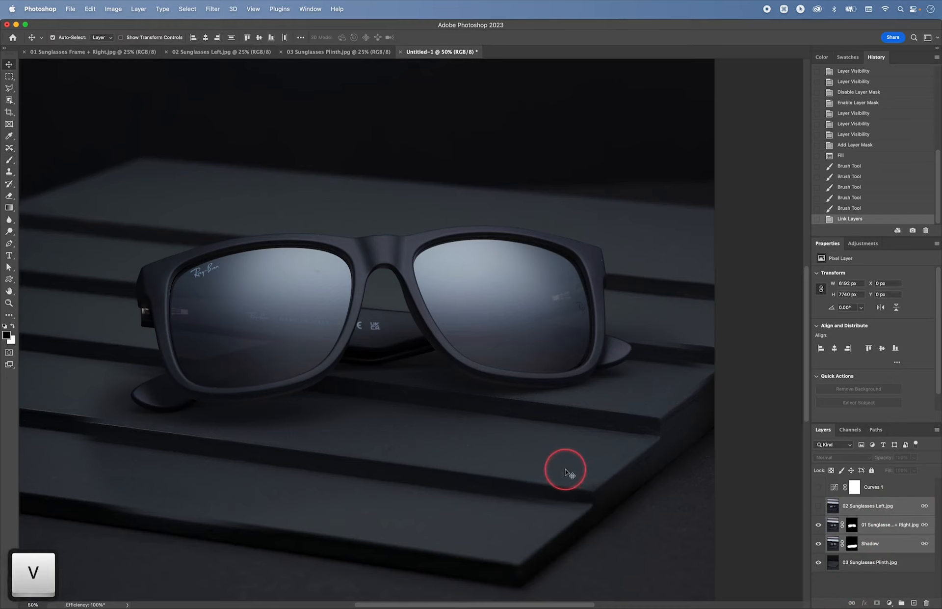
{"action": "key", "text": "Up"}
{"action": "key", "text": "Up"}
{"action": "key", "text": "Up"}
{"action": "key", "text": "Up"}
{"action": "key", "text": "Up"}
{"action": "key", "text": "Up"}
{"action": "key", "text": "Up"}
{"action": "key", "text": "Up"}
{"action": "key", "text": "Up"}
{"action": "key", "text": "Up"}
{"action": "key", "text": "Up"}
{"action": "key", "text": "Up"}
{"action": "key", "text": "Up"}
{"action": "key", "text": "Up"}
{"action": "key", "text": "Up"}
{"action": "key", "text": "Up"}
{"action": "key", "text": "Up"}
{"action": "key", "text": "Up"}
{"action": "key", "text": "Up"}
{"action": "key", "text": "Up"}
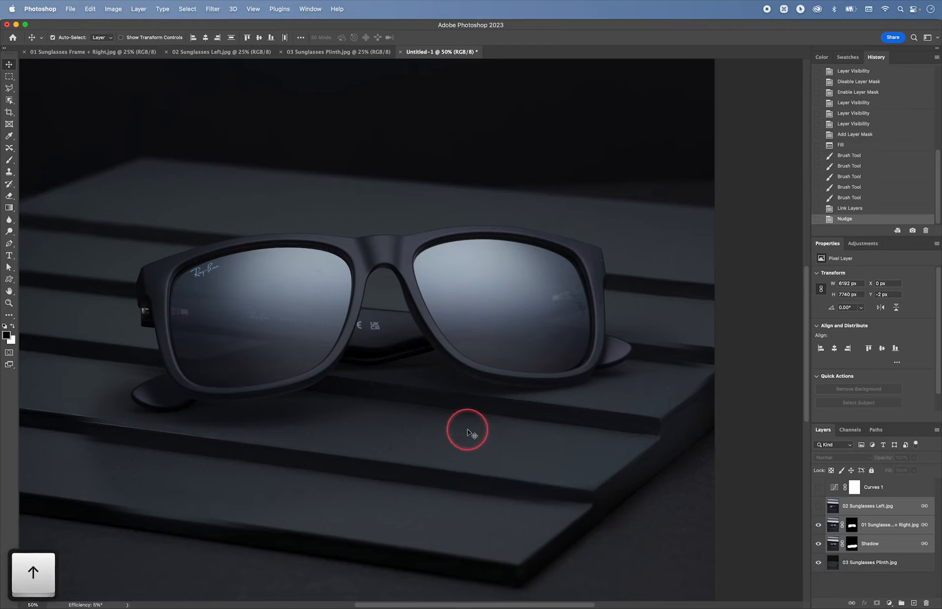
{"action": "key", "text": "Up"}
{"action": "key", "text": "Up"}
{"action": "key", "text": "Up"}
{"action": "key", "text": "Up"}
{"action": "key", "text": "Up"}
{"action": "key", "text": "Up"}
{"action": "key", "text": "Up"}
{"action": "key", "text": "Up"}
{"action": "key", "text": "Up"}
{"action": "key", "text": "Up"}
{"action": "key", "text": "Up"}
{"action": "key", "text": "Up"}
{"action": "key", "text": "Up"}
{"action": "key", "text": "Up"}
{"action": "key", "text": "Up"}
{"action": "key", "text": "Up"}
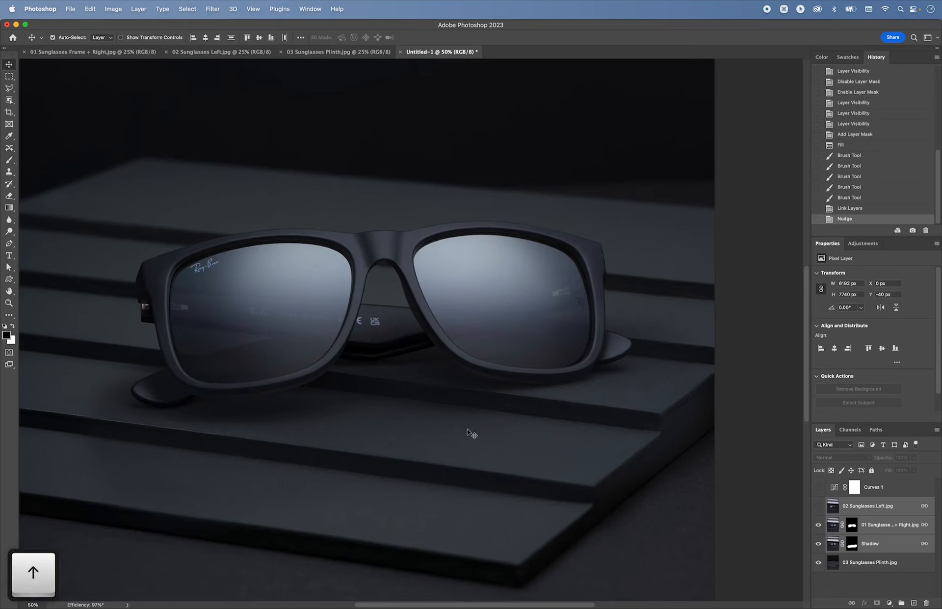
{"action": "key", "text": "Up"}
{"action": "key", "text": "Up"}
{"action": "key", "text": "Up"}
{"action": "key", "text": "Up"}
{"action": "key", "text": "Up"}
{"action": "key", "text": "Up"}
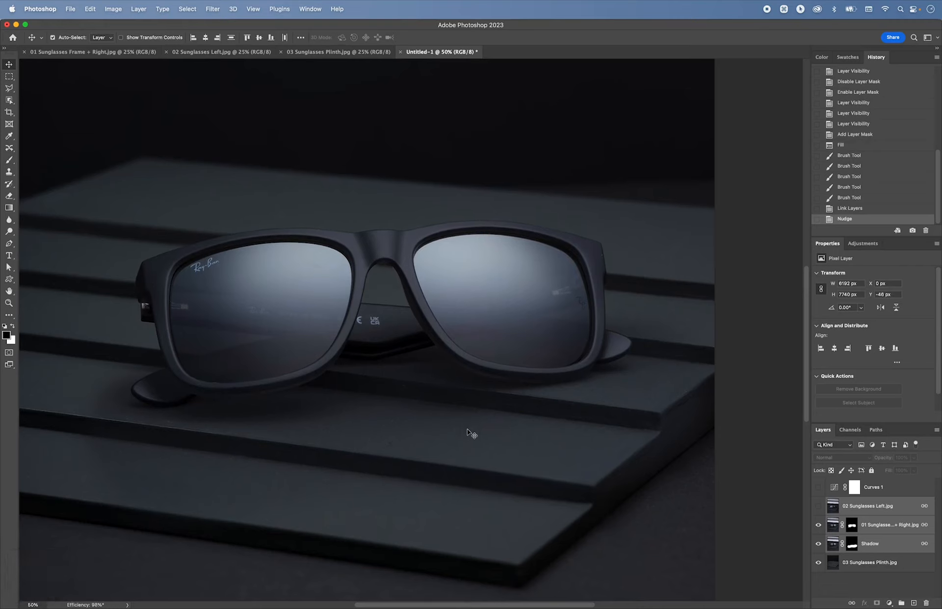
- Paint black on the Shadow layer's mask over the plinth's front and side areas outside the sunglasses' shadow, and inspect the mask alone
{"action": "left_click", "coordinate": [890, 548]}
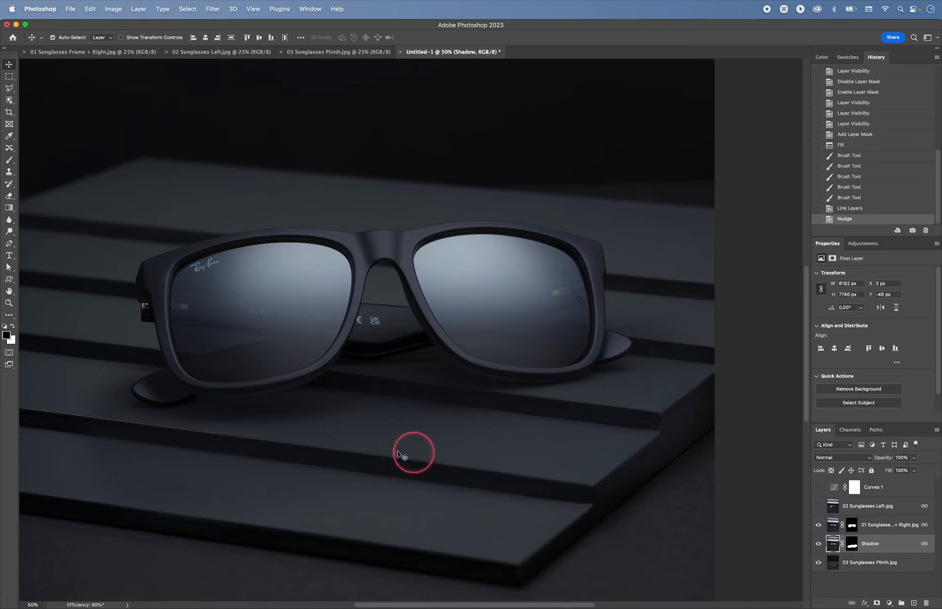
{"action": "key", "text": "b"}
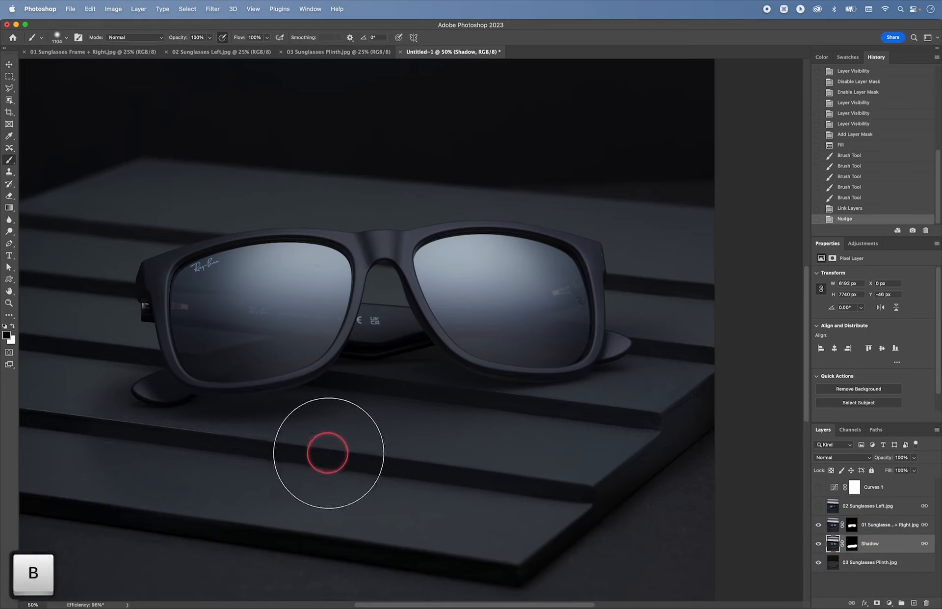
{"action": "left_click", "coordinate": [853, 545]}
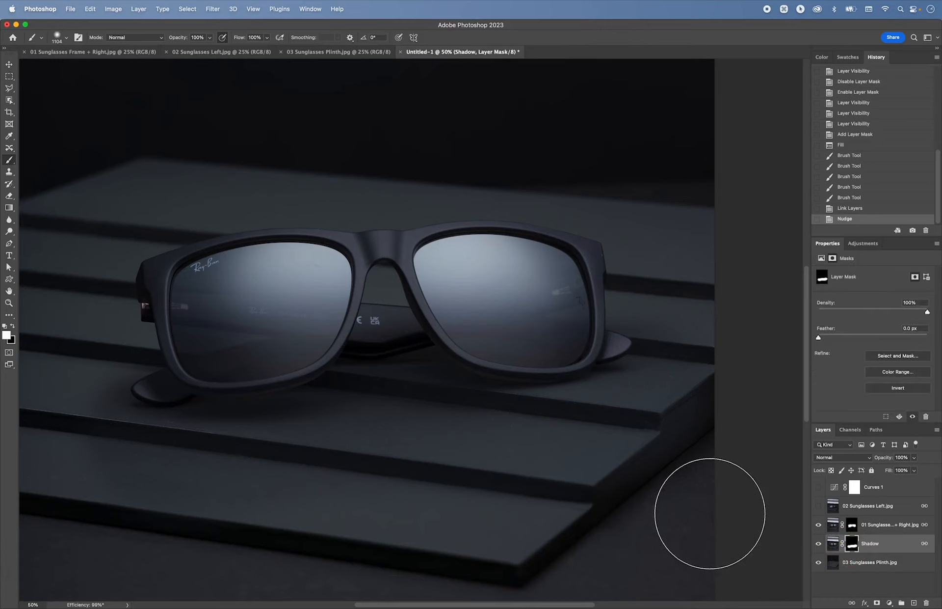
{"action": "key", "text": "super+minus"}
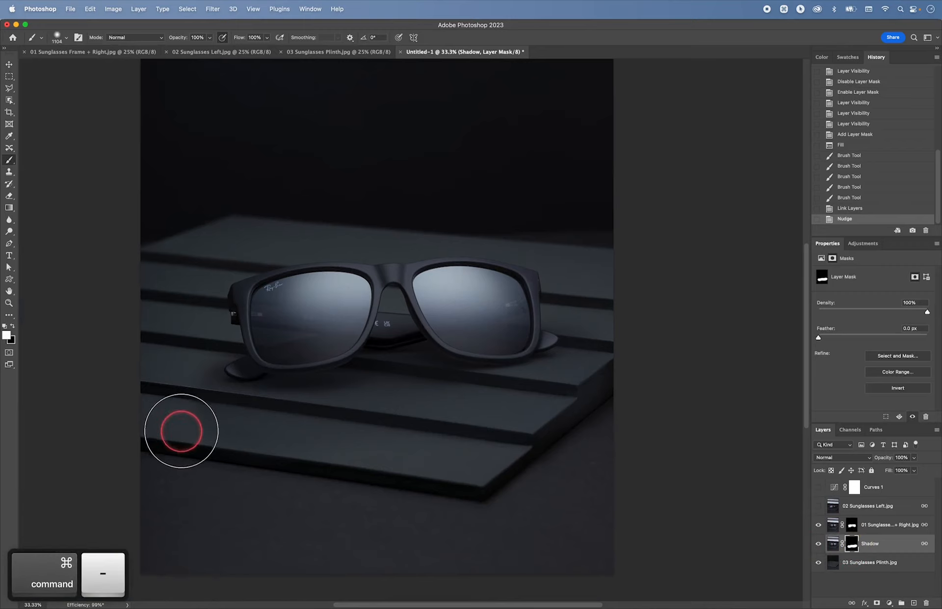
{"action": "left_click", "coordinate": [321, 429]}
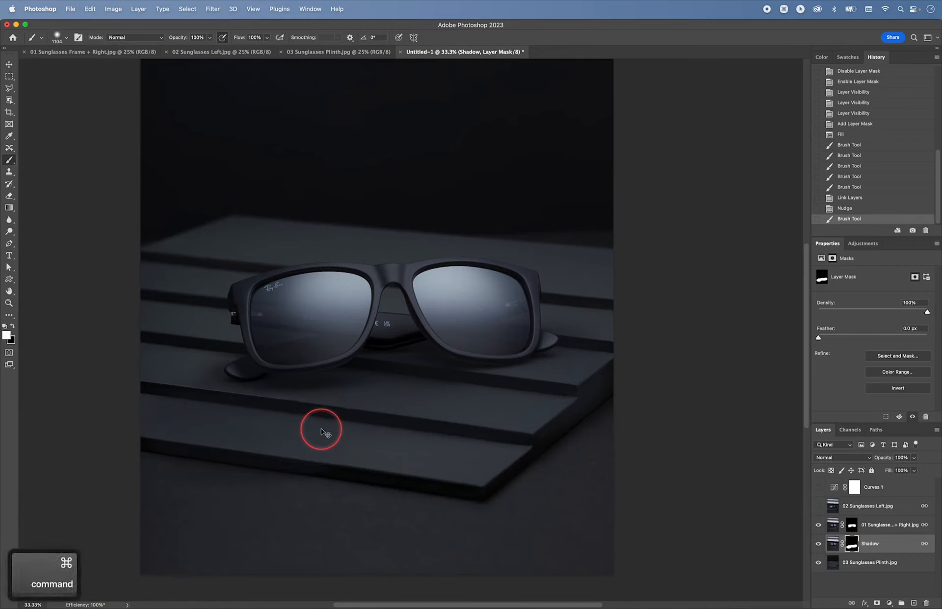
{"action": "key", "text": "super+z"}
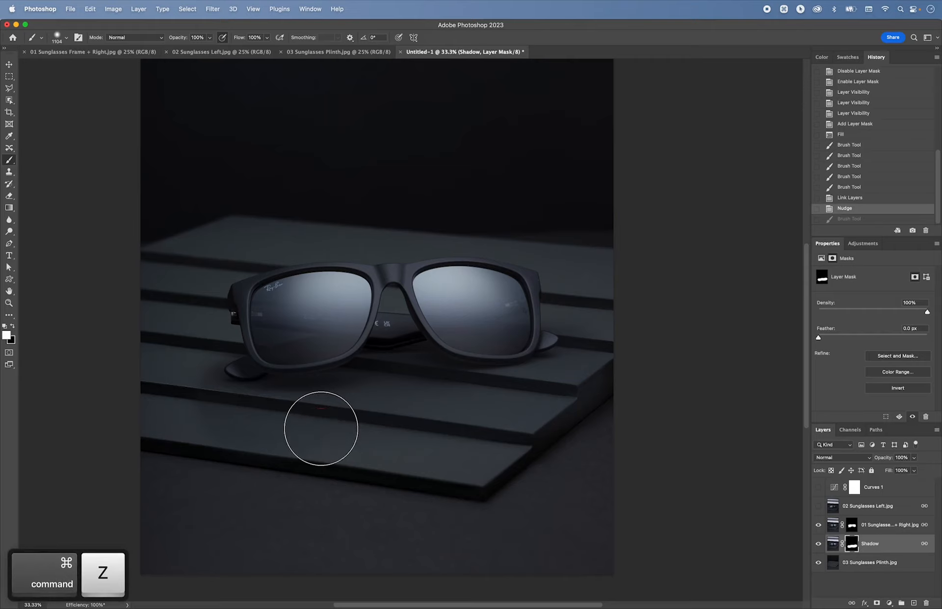
{"action": "key", "text": "x"}
{"action": "mouse_move", "coordinate": [224, 435]}
{"action": "left_mouse_down"}
{"action": "mouse_move", "coordinate": [321, 441]}
{"action": "mouse_move", "coordinate": [202, 430]}
{"action": "mouse_move", "coordinate": [313, 445]}
{"action": "mouse_move", "coordinate": [380, 427]}
{"action": "mouse_move", "coordinate": [238, 449]}
{"action": "mouse_move", "coordinate": [497, 427]}
{"action": "mouse_move", "coordinate": [404, 426]}
{"action": "left_mouse_up"}
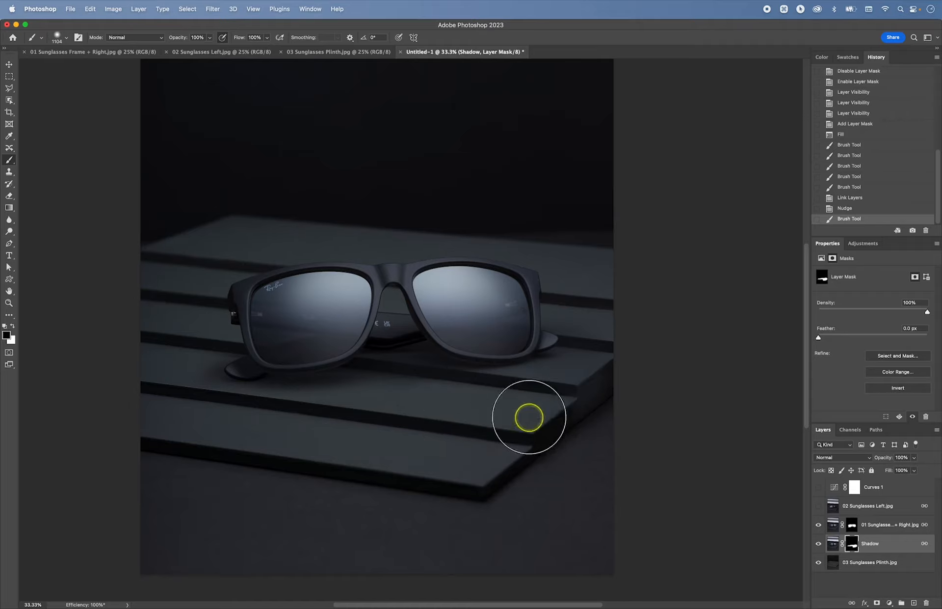
{"action": "mouse_move", "coordinate": [645, 353]}
{"action": "left_mouse_down"}
{"action": "mouse_move", "coordinate": [616, 307]}
{"action": "mouse_move", "coordinate": [585, 290]}
{"action": "left_mouse_up"}
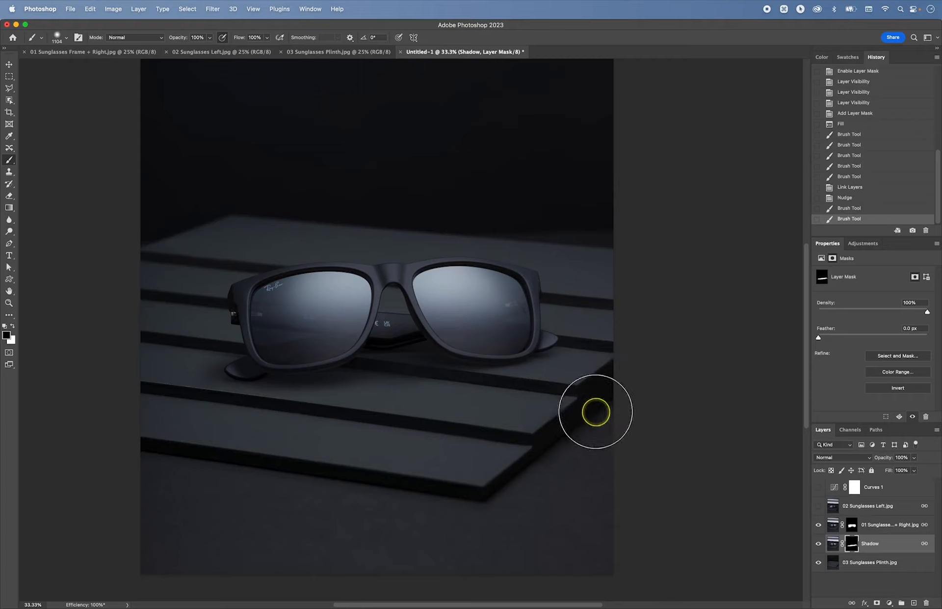
{"action": "left_click_drag", "start_coordinate": [596, 412], "coordinate": [466, 423]}
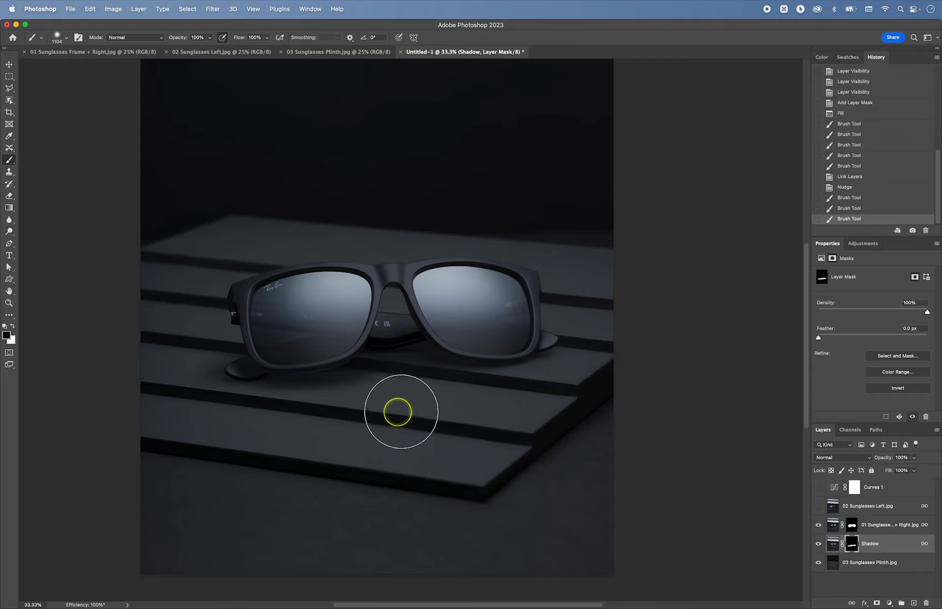
{"action": "mouse_move", "coordinate": [352, 429]}
{"action": "left_mouse_down"}
{"action": "mouse_move", "coordinate": [392, 428]}
{"action": "mouse_move", "coordinate": [286, 442]}
{"action": "mouse_move", "coordinate": [294, 435]}
{"action": "mouse_move", "coordinate": [265, 433]}
{"action": "left_mouse_up"}
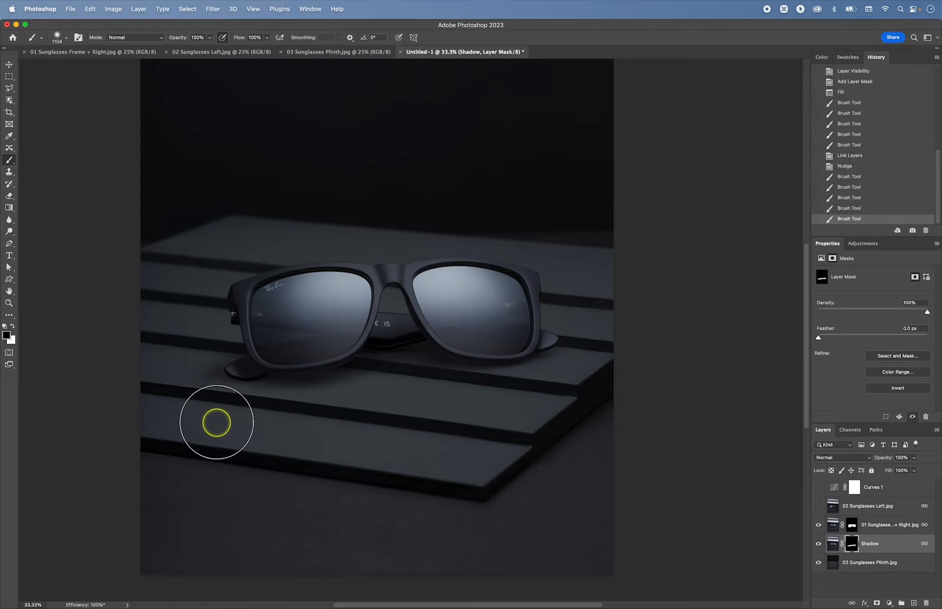
{"action": "left_click_drag", "start_coordinate": [181, 393], "coordinate": [181, 365]}
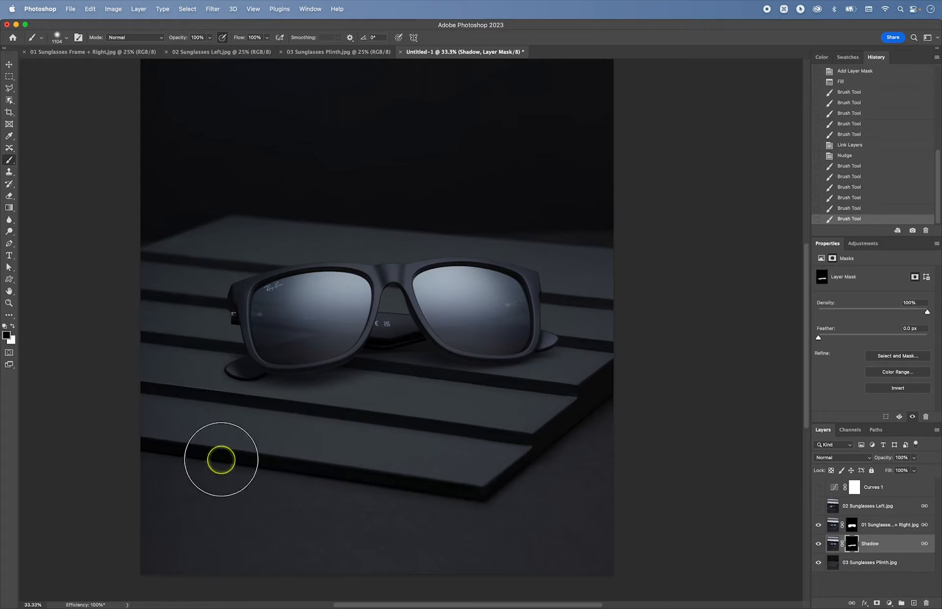
{"action": "mouse_move", "coordinate": [220, 459]}
{"action": "left_mouse_down"}
{"action": "mouse_move", "coordinate": [459, 479]}
{"action": "mouse_move", "coordinate": [621, 471]}
{"action": "left_mouse_up"}
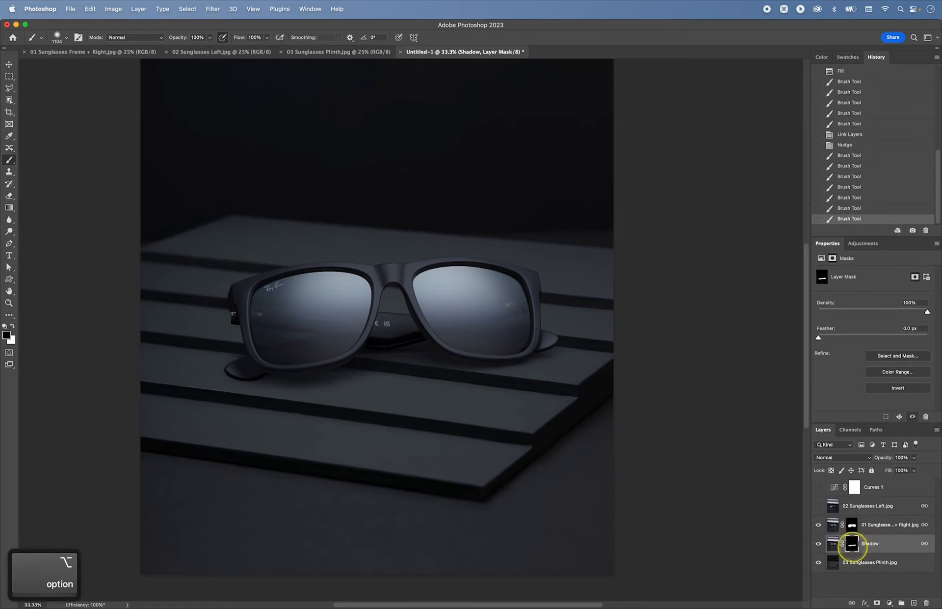
{"action": "left_click", "coordinate": [853, 548], "text": "alt"}
{"action": "left_click", "coordinate": [853, 548], "text": "alt"}
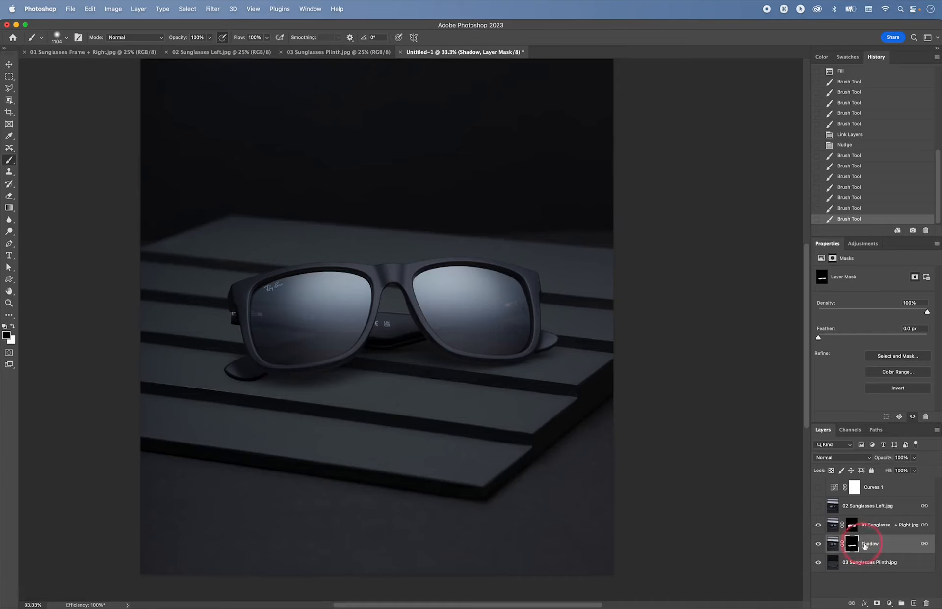
- Show the 02 Sunglasses Left.jpg layer, mask it with a selection from the Left Lens path, and compare the image with it hidden
{"action": "left_click", "coordinate": [862, 510]}
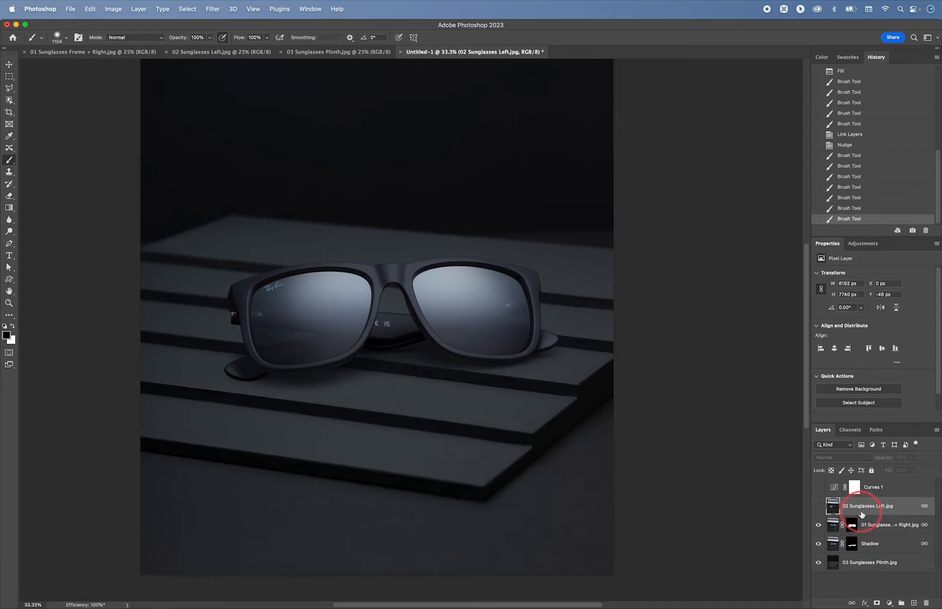
{"action": "left_click", "coordinate": [819, 506]}
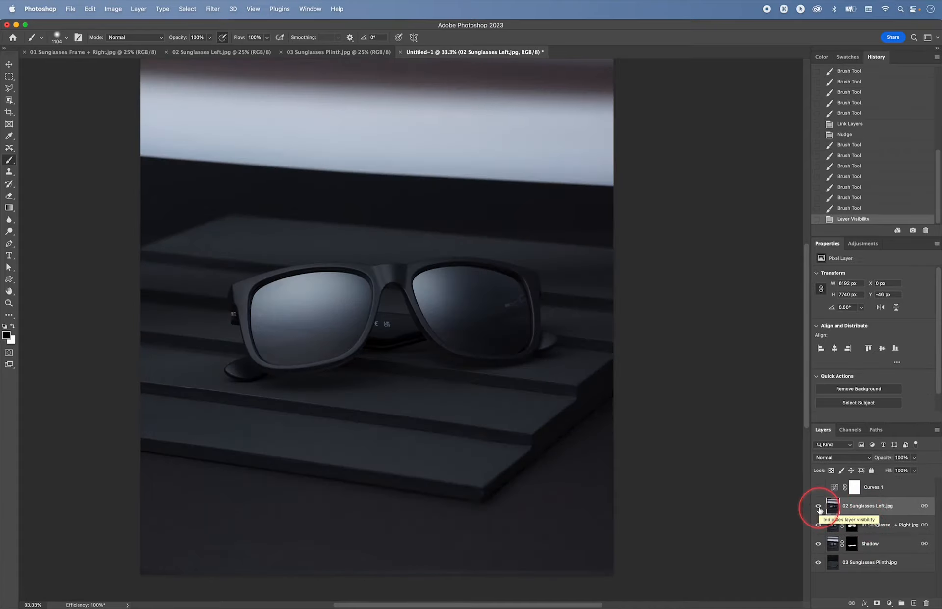
{"action": "left_click", "coordinate": [874, 430]}
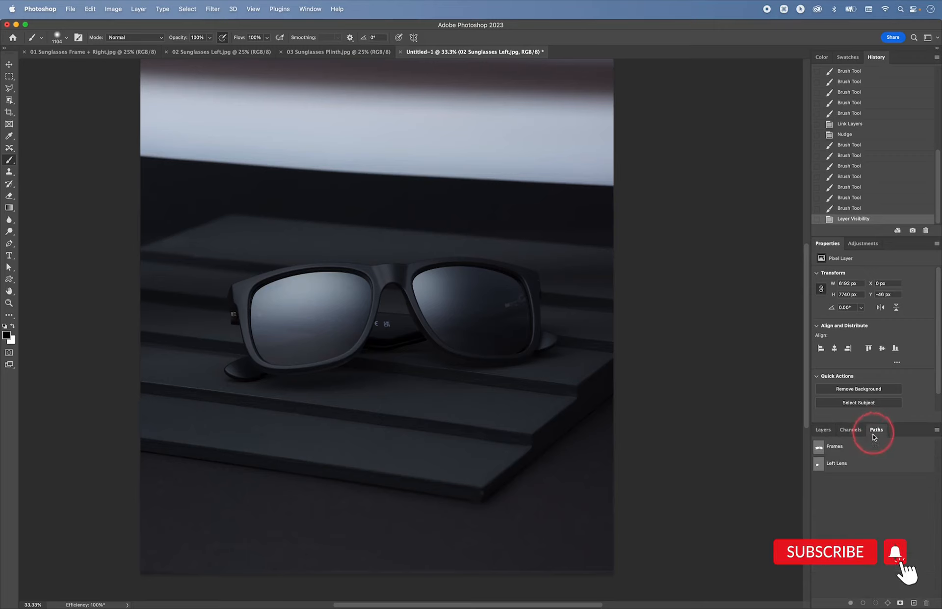
{"action": "left_click", "coordinate": [847, 470]}
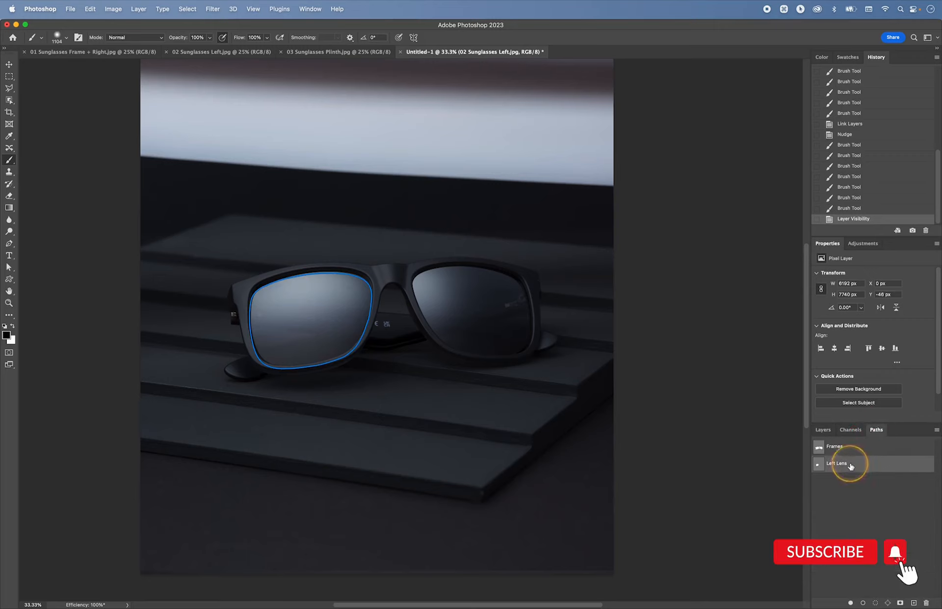
{"action": "left_click", "coordinate": [820, 465], "text": "super"}
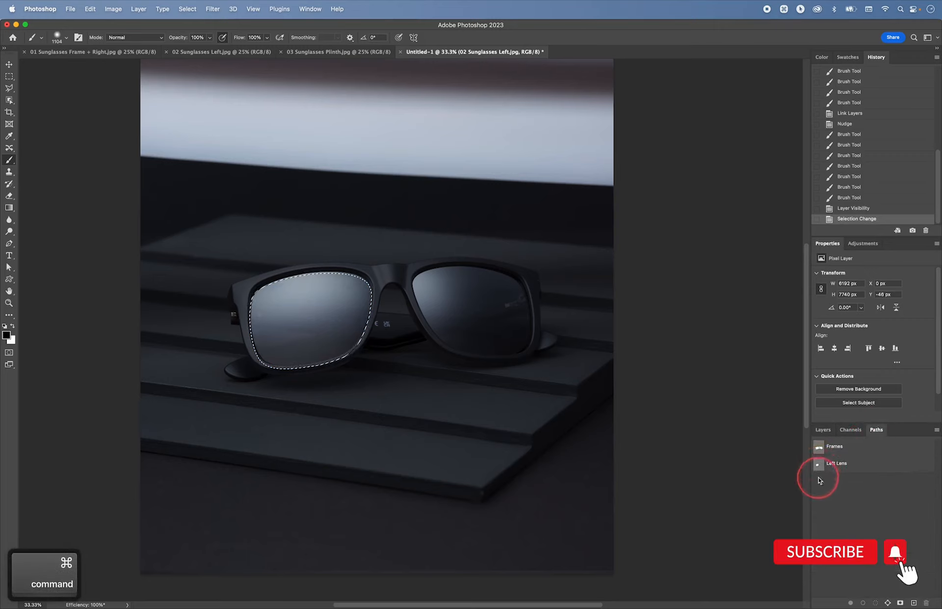
{"action": "left_click", "coordinate": [823, 430]}
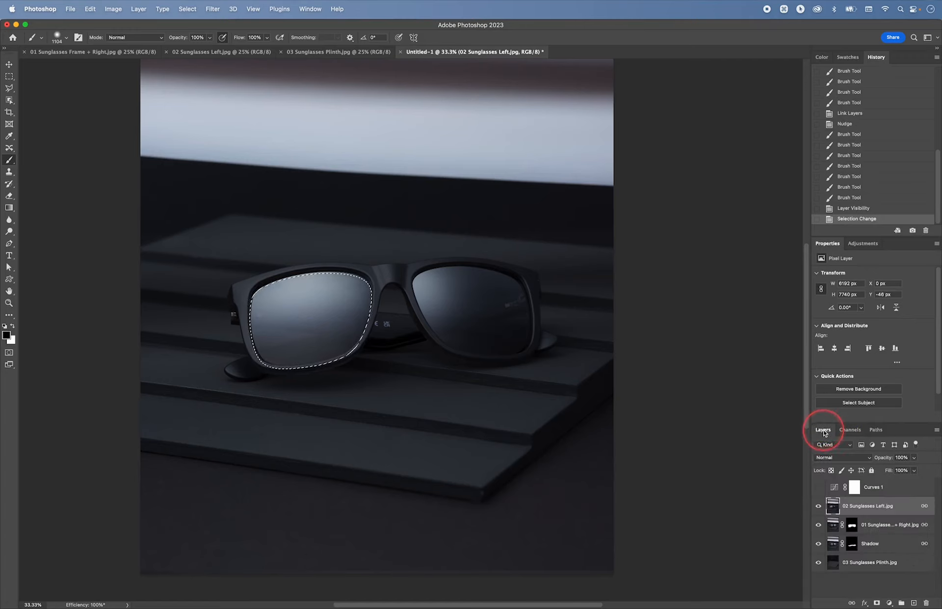
{"action": "left_click", "coordinate": [878, 603]}
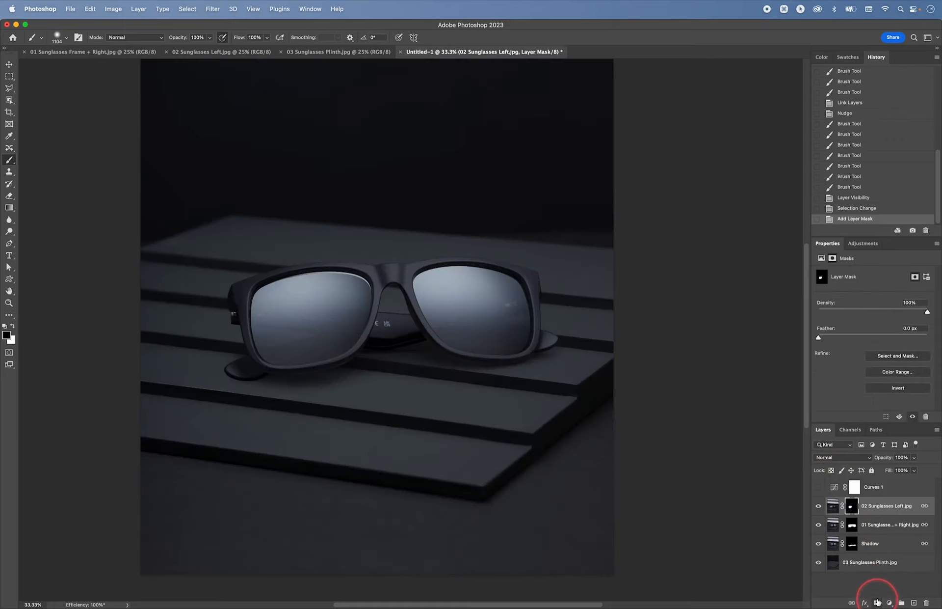
{"action": "left_click", "coordinate": [819, 509]}
{"action": "left_click", "coordinate": [818, 508]}
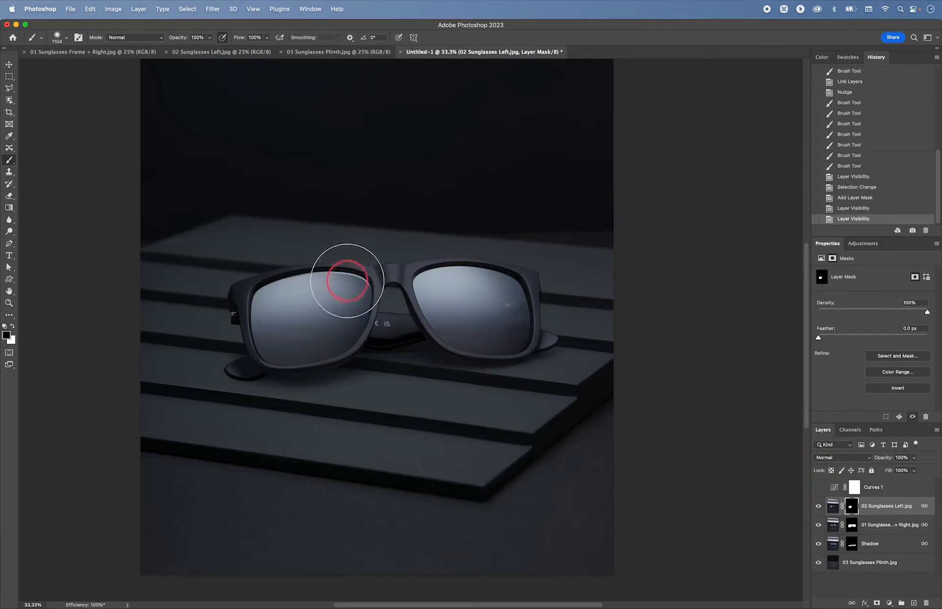
- Examine the left lens's upper edge up close where the masked lens meets the frame
{"action": "key", "text": "super+equal"}
{"action": "key", "text": "super+equal"}
{"action": "key", "text": "super+equal"}
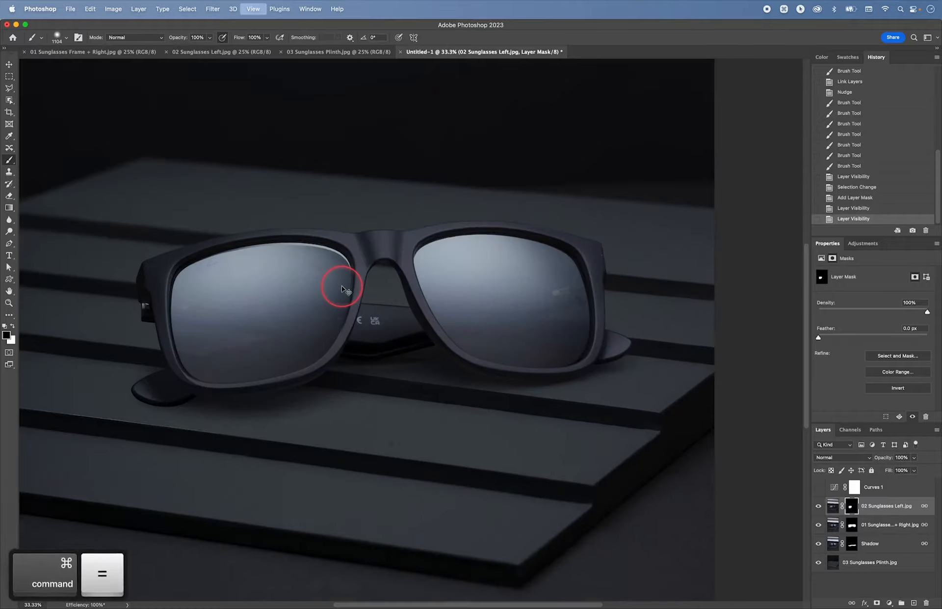
{"action": "key", "text": "super+equal"}
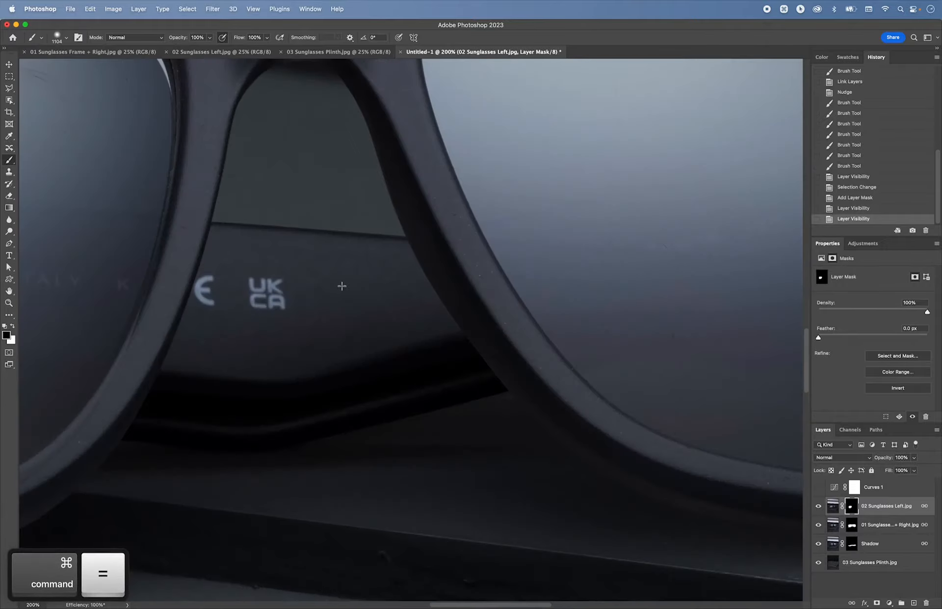
{"action": "key", "text": "space"}
{"action": "left_click_drag", "start_coordinate": [342, 285], "coordinate": [520, 392]}
{"action": "left_click_drag", "start_coordinate": [352, 333], "coordinate": [646, 415]}
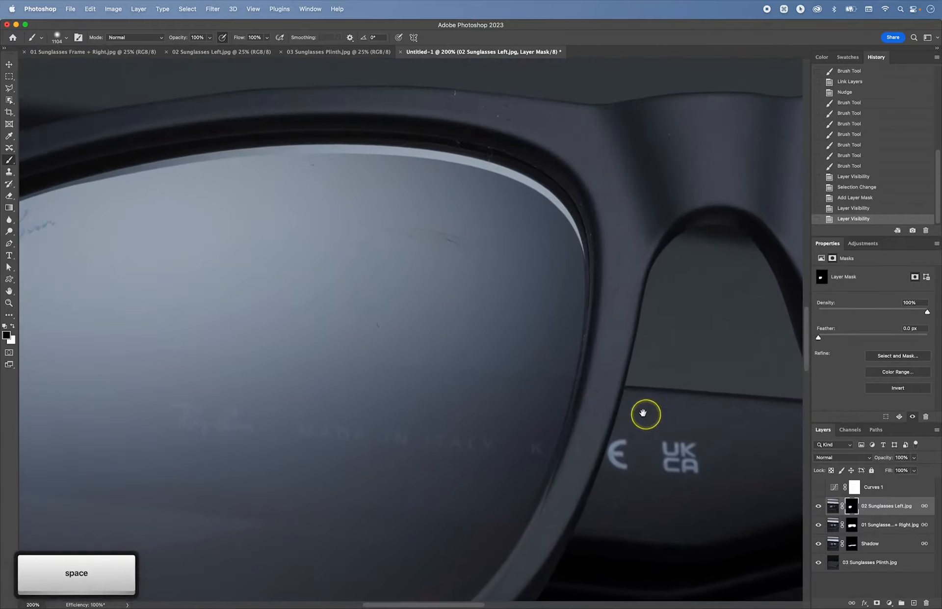
{"action": "left_click_drag", "start_coordinate": [410, 376], "coordinate": [599, 379]}
{"action": "left_click_drag", "start_coordinate": [368, 395], "coordinate": [395, 409]}
{"action": "left_click_drag", "start_coordinate": [509, 390], "coordinate": [398, 382]}
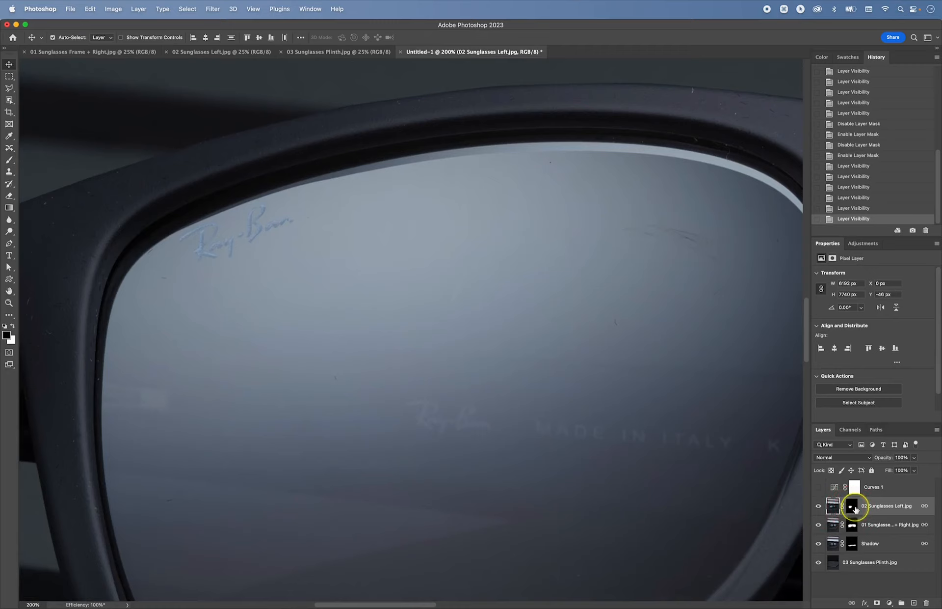
- Paint white on the 02 Sunglasses Left.jpg mask with a 45 px brush along the left lens's upper edge and curve near the bridge
{"action": "left_click", "coordinate": [853, 506]}
{"action": "key", "text": "space"}
{"action": "left_click_drag", "start_coordinate": [636, 412], "coordinate": [539, 400]}
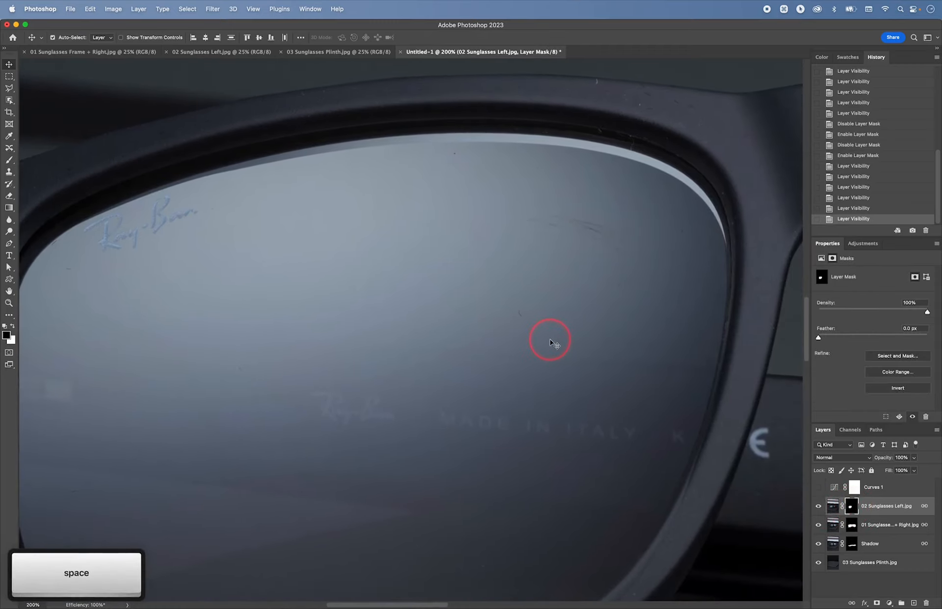
{"action": "key", "text": "b"}
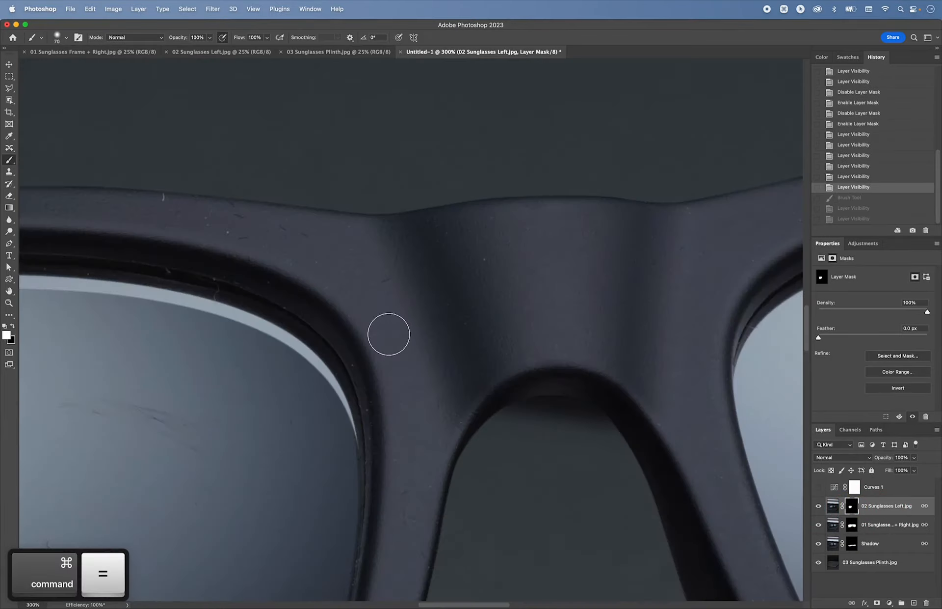
{"action": "key", "text": "space"}
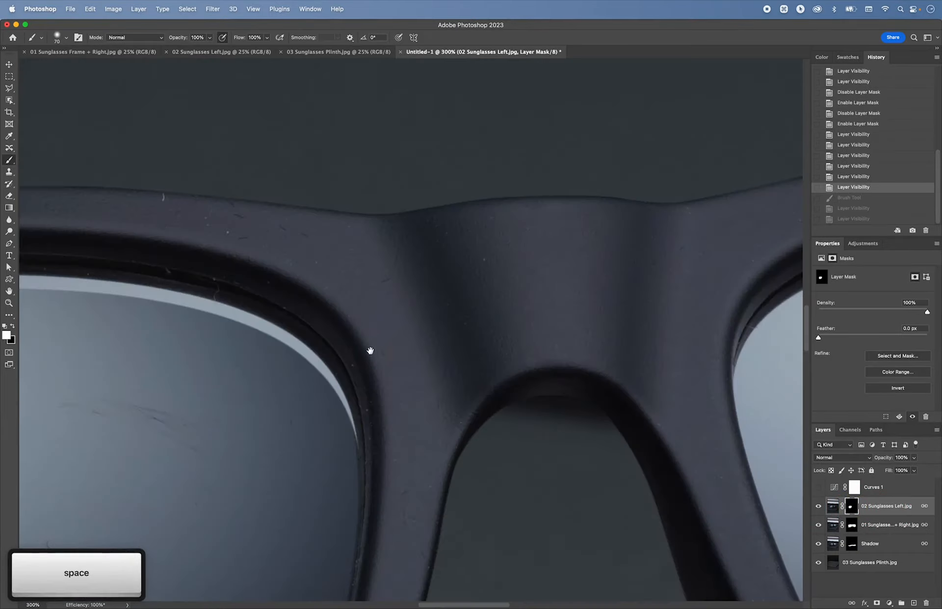
{"action": "left_click_drag", "start_coordinate": [370, 351], "coordinate": [521, 263]}
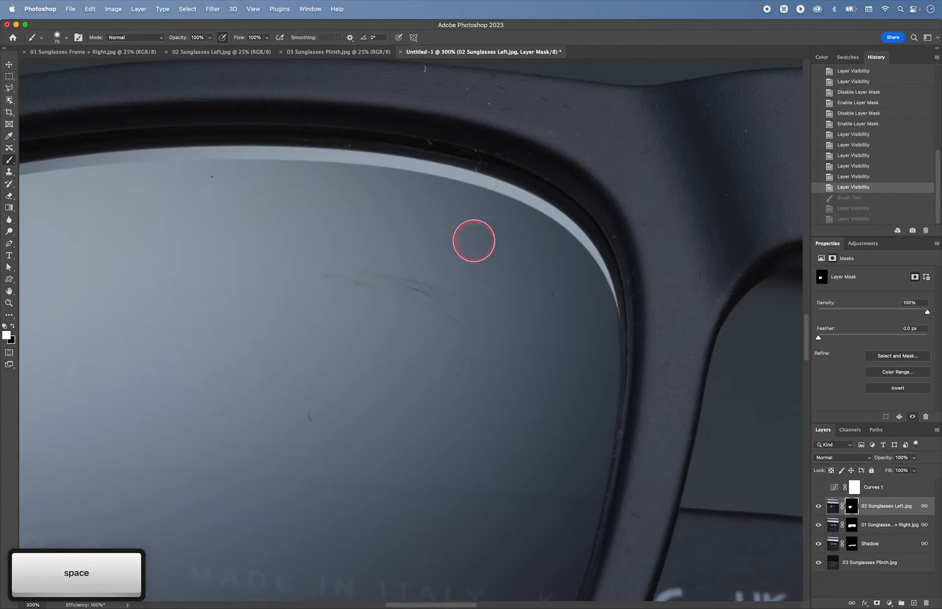
{"action": "key", "text": "bracketleft"}
{"action": "key", "text": "bracketleft"}
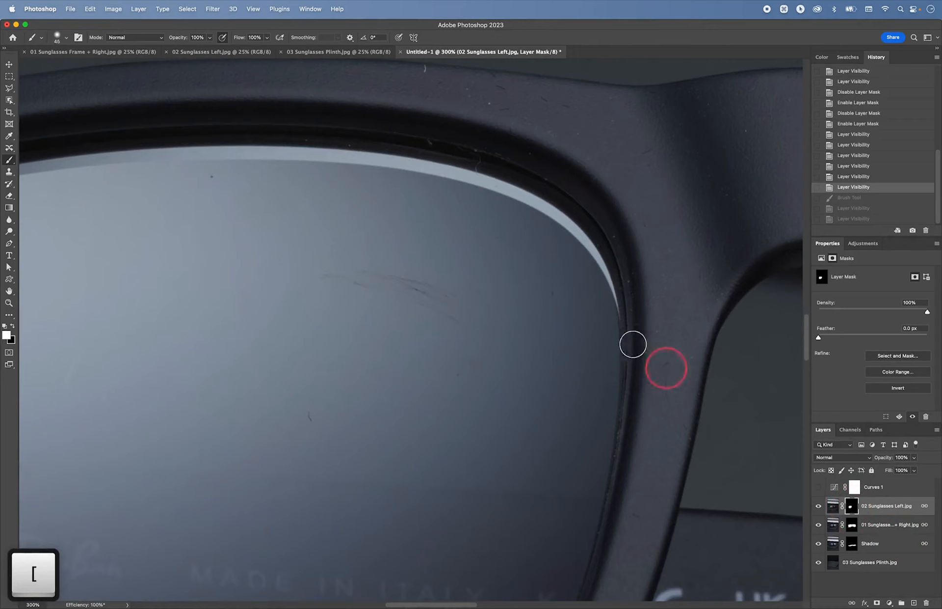
{"action": "mouse_move", "coordinate": [422, 169]}
{"action": "left_mouse_down"}
{"action": "mouse_move", "coordinate": [476, 189]}
{"action": "mouse_move", "coordinate": [384, 170]}
{"action": "mouse_move", "coordinate": [518, 209]}
{"action": "mouse_move", "coordinate": [452, 182]}
{"action": "mouse_move", "coordinate": [501, 196]}
{"action": "mouse_move", "coordinate": [559, 226]}
{"action": "mouse_move", "coordinate": [496, 192]}
{"action": "mouse_move", "coordinate": [574, 256]}
{"action": "mouse_move", "coordinate": [563, 232]}
{"action": "mouse_move", "coordinate": [598, 290]}
{"action": "mouse_move", "coordinate": [590, 264]}
{"action": "mouse_move", "coordinate": [605, 317]}
{"action": "left_mouse_up"}
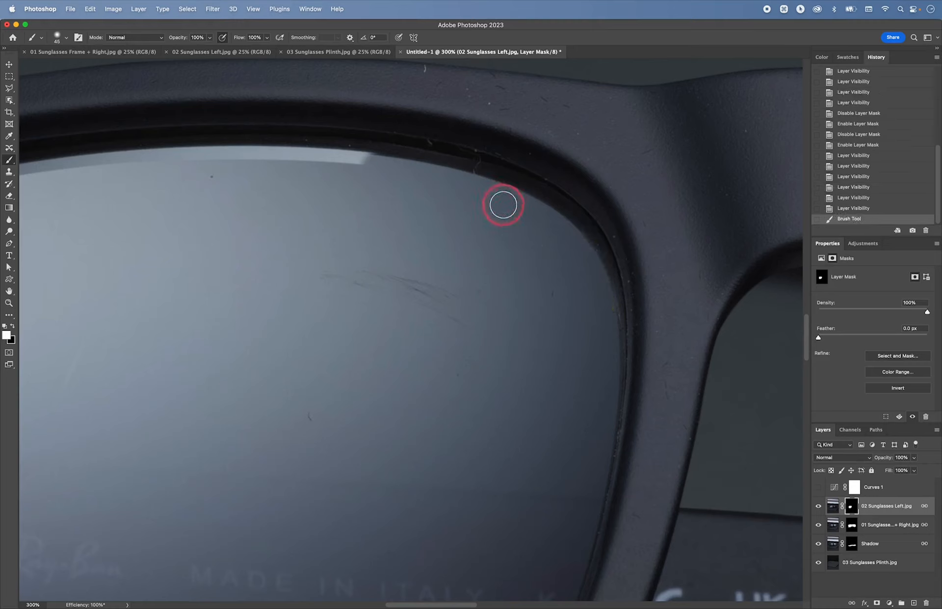
{"action": "left_click", "coordinate": [564, 253]}
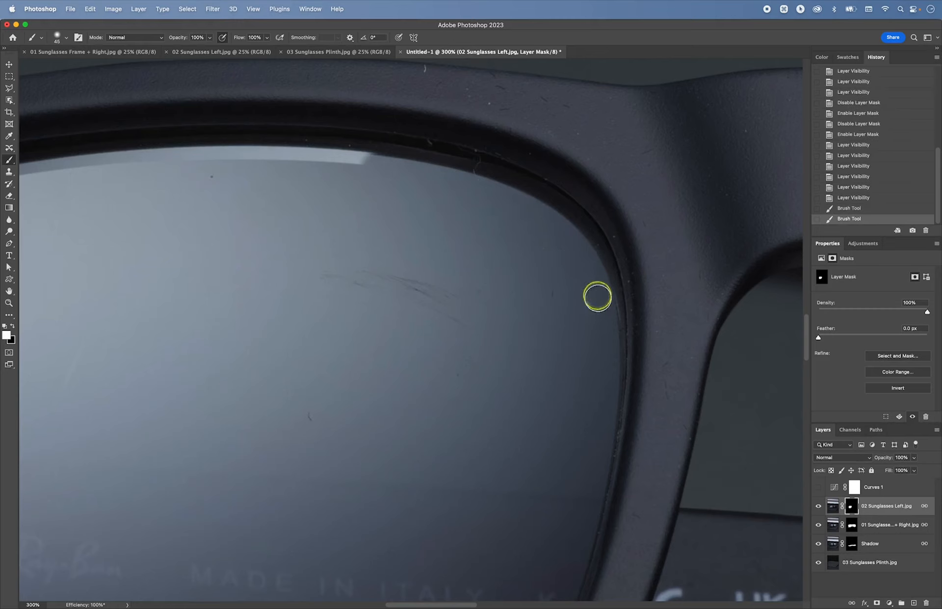
{"action": "left_click", "coordinate": [598, 347]}
{"action": "left_click", "coordinate": [582, 270]}
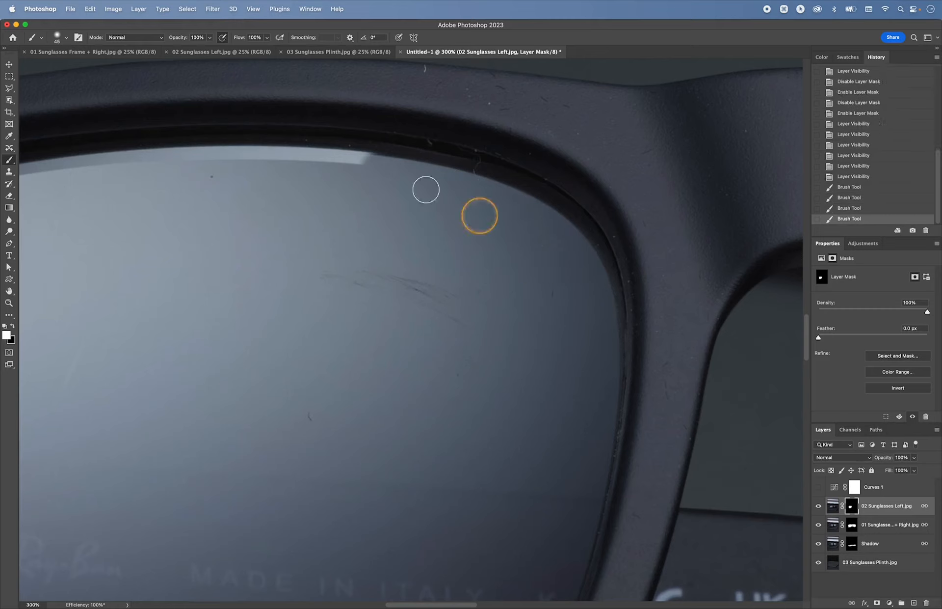
- Continue painting white on the mask along the left lens's top edge, from the bridge side to the outer corner by the Ray-Ban logo
{"action": "left_click", "coordinate": [389, 168]}
{"action": "mouse_move", "coordinate": [389, 169]}
{"action": "left_mouse_down"}
{"action": "mouse_move", "coordinate": [349, 158]}
{"action": "mouse_move", "coordinate": [231, 158]}
{"action": "left_mouse_up"}
{"action": "key", "text": "space"}
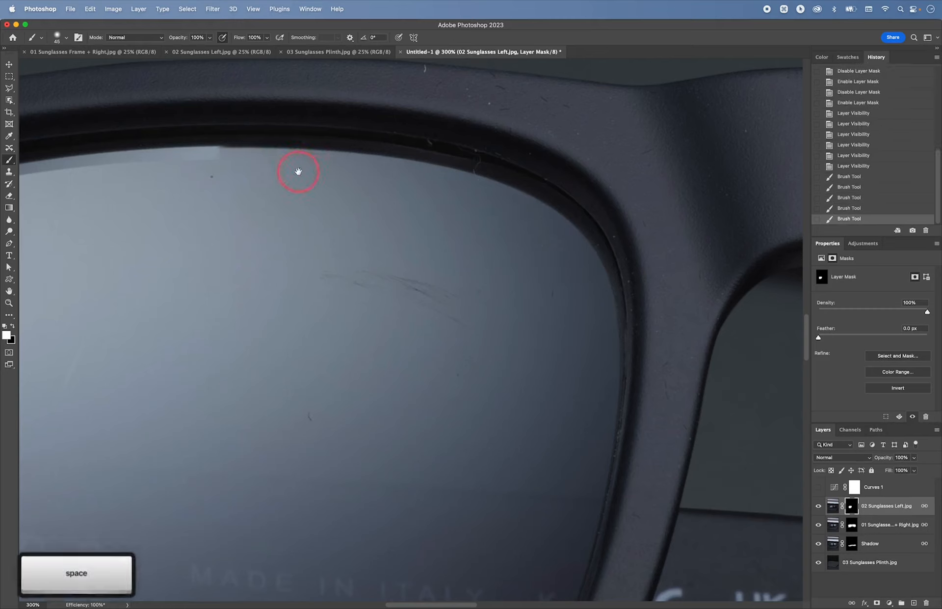
{"action": "left_click_drag", "start_coordinate": [299, 168], "coordinate": [637, 183]}
{"action": "left_click_drag", "start_coordinate": [560, 164], "coordinate": [417, 181]}
{"action": "mouse_move", "coordinate": [486, 171]}
{"action": "left_mouse_down"}
{"action": "mouse_move", "coordinate": [362, 183]}
{"action": "mouse_move", "coordinate": [324, 198]}
{"action": "mouse_move", "coordinate": [679, 142]}
{"action": "mouse_move", "coordinate": [622, 143]}
{"action": "mouse_move", "coordinate": [401, 193]}
{"action": "mouse_move", "coordinate": [329, 221]}
{"action": "mouse_move", "coordinate": [278, 267]}
{"action": "mouse_move", "coordinate": [262, 300]}
{"action": "left_mouse_up"}
{"action": "key", "text": "space"}
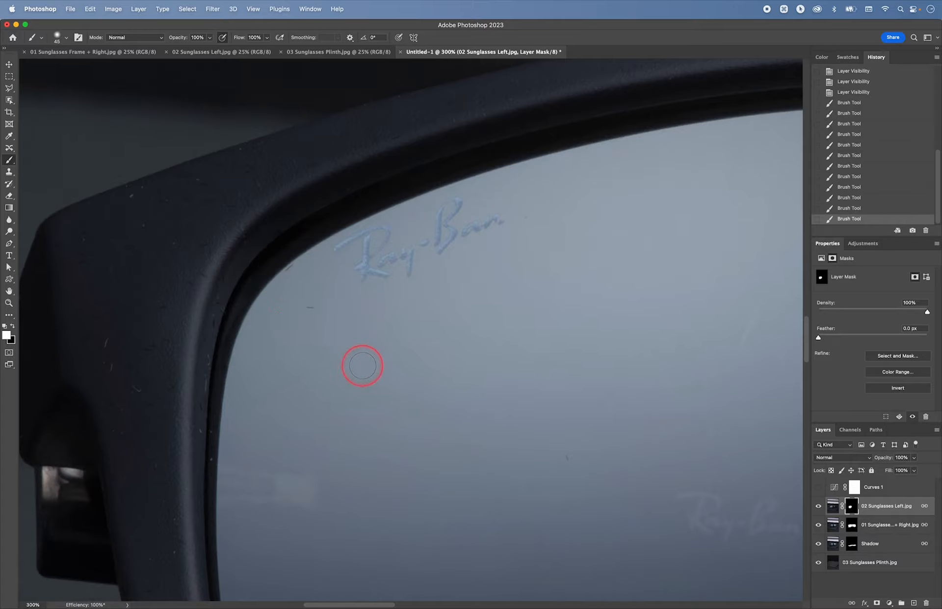
- Compare the whole composite with the 02 Sunglasses Left.jpg layer hidden and shown
{"action": "key", "text": "super+minus"}
{"action": "key", "text": "super+minus"}
{"action": "key", "text": "super+minus"}
{"action": "key", "text": "super+minus"}
{"action": "key", "text": "super+minus"}
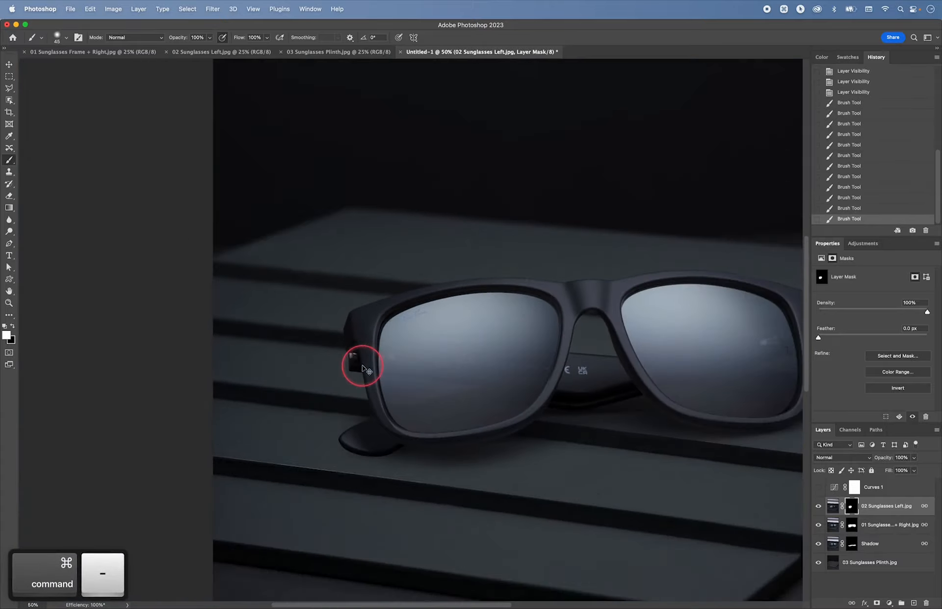
{"action": "key", "text": "super+minus"}
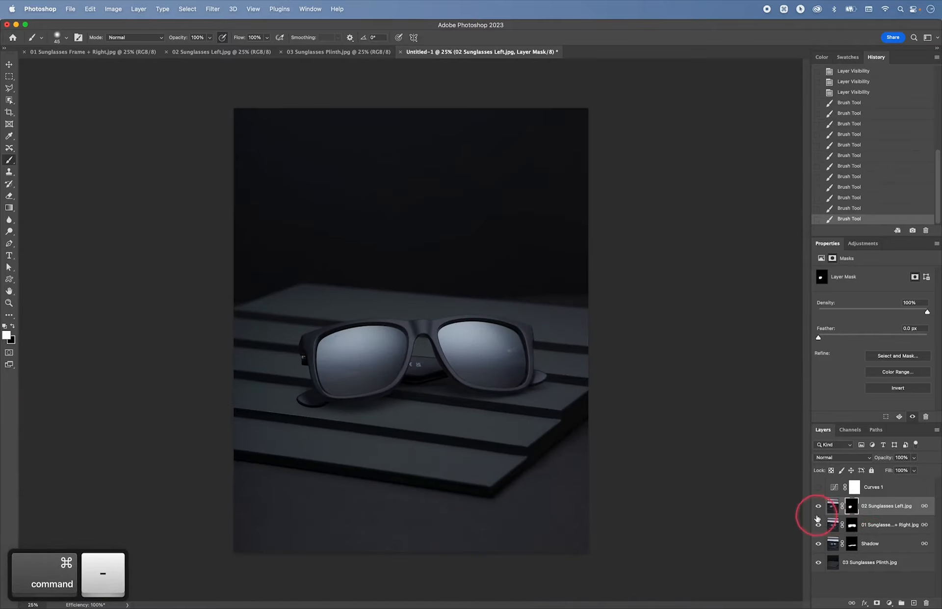
{"action": "left_click", "coordinate": [817, 510]}
{"action": "left_click", "coordinate": [817, 509]}
{"action": "left_click", "coordinate": [817, 510]}
{"action": "left_click", "coordinate": [817, 510]}
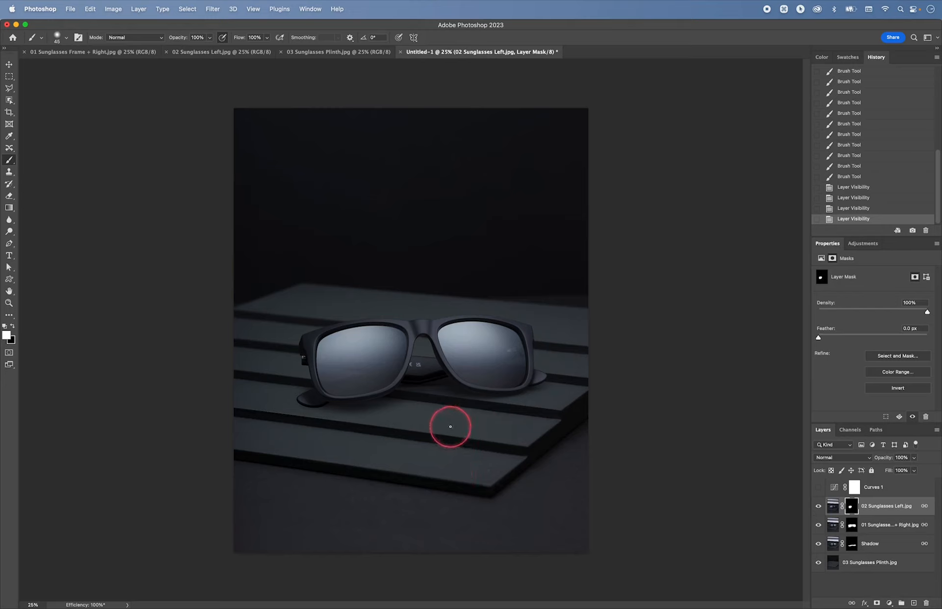
- Add a Curves adjustment directly above the 03 Sunglasses Plinth.jpg layer and darken the midtones with a point at input 139, output 130
{"action": "left_click", "coordinate": [873, 563]}
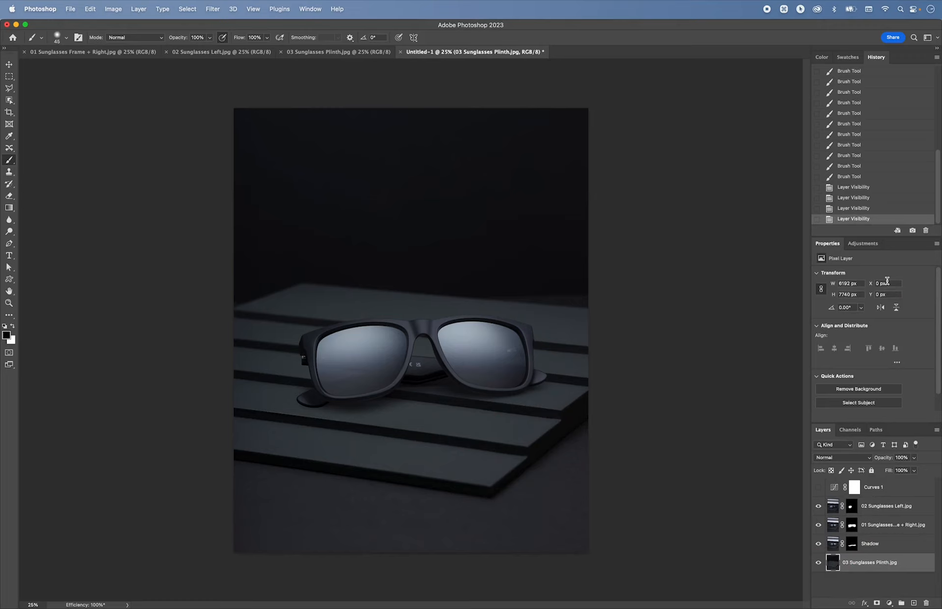
{"action": "left_click", "coordinate": [865, 244]}
{"action": "left_click", "coordinate": [859, 264]}
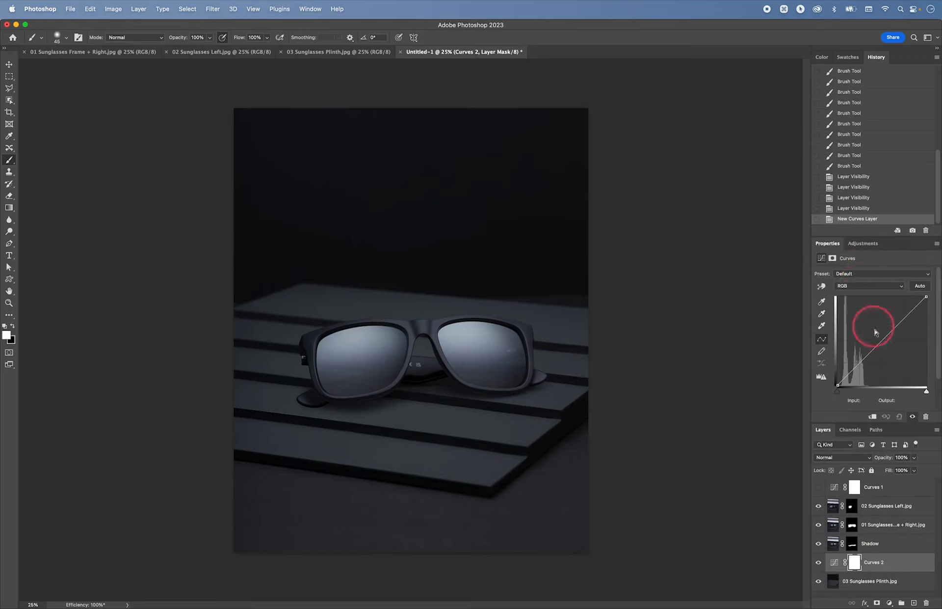
{"action": "left_click", "coordinate": [883, 340]}
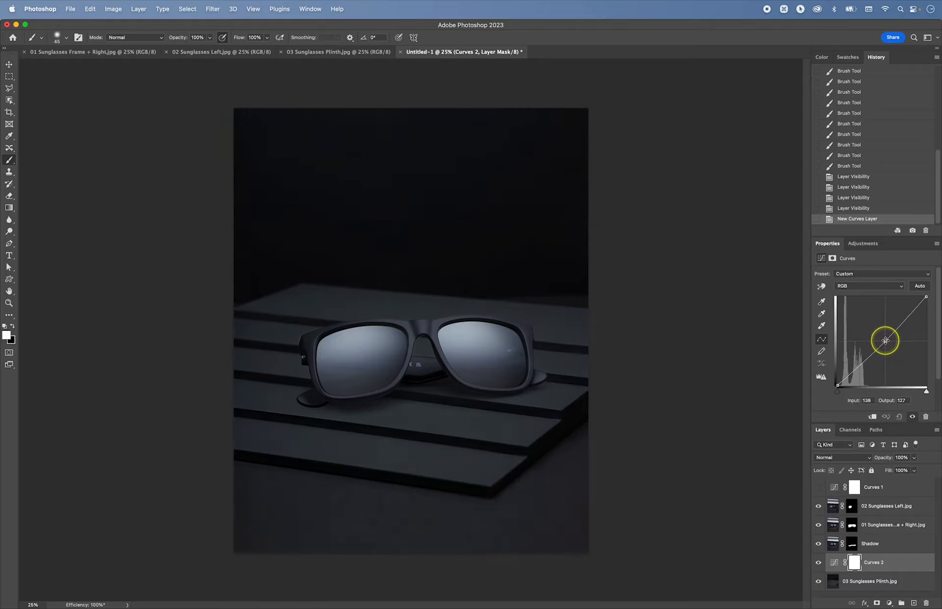
{"action": "left_click_drag", "start_coordinate": [887, 339], "coordinate": [886, 339]}
- Start a new path with the Pen tool along the plinth's lower front edge, from just outside the canvas's left side to the front corner
{"action": "left_click", "coordinate": [877, 430]}
{"action": "left_click", "coordinate": [873, 451]}
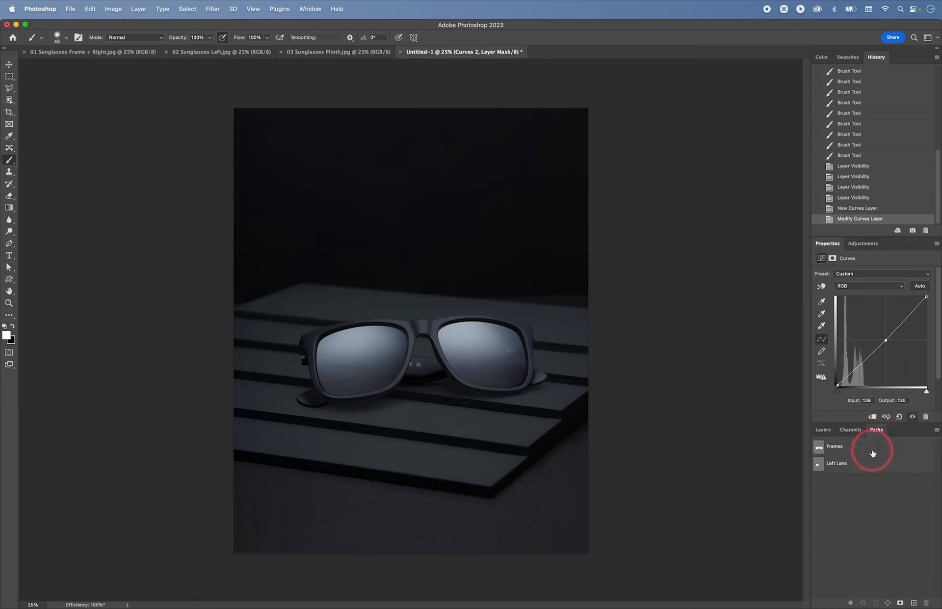
{"action": "left_click", "coordinate": [914, 603]}
{"action": "key", "text": "p"}
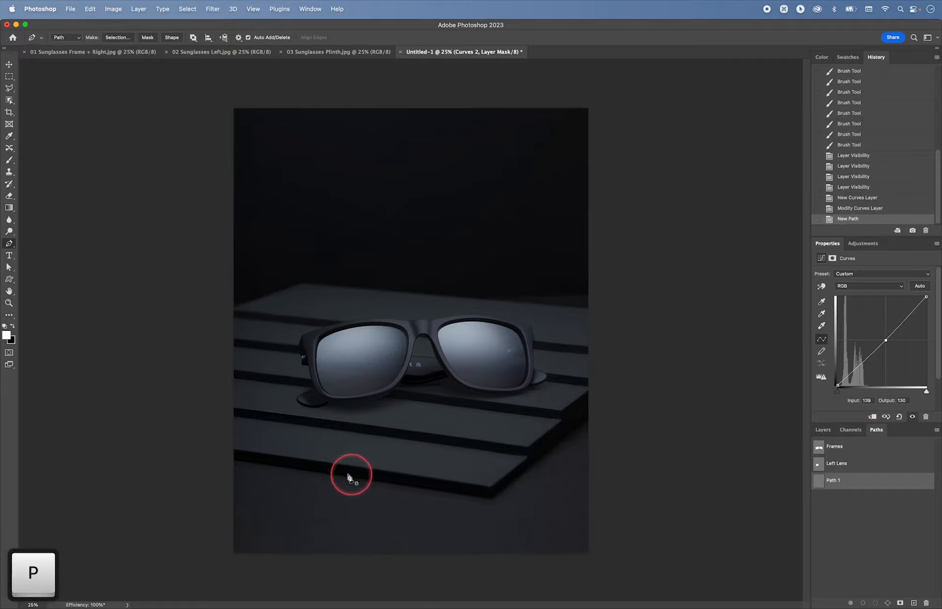
{"action": "key", "text": "super+equal"}
{"action": "key", "text": "super+equal"}
{"action": "key", "text": "super+equal"}
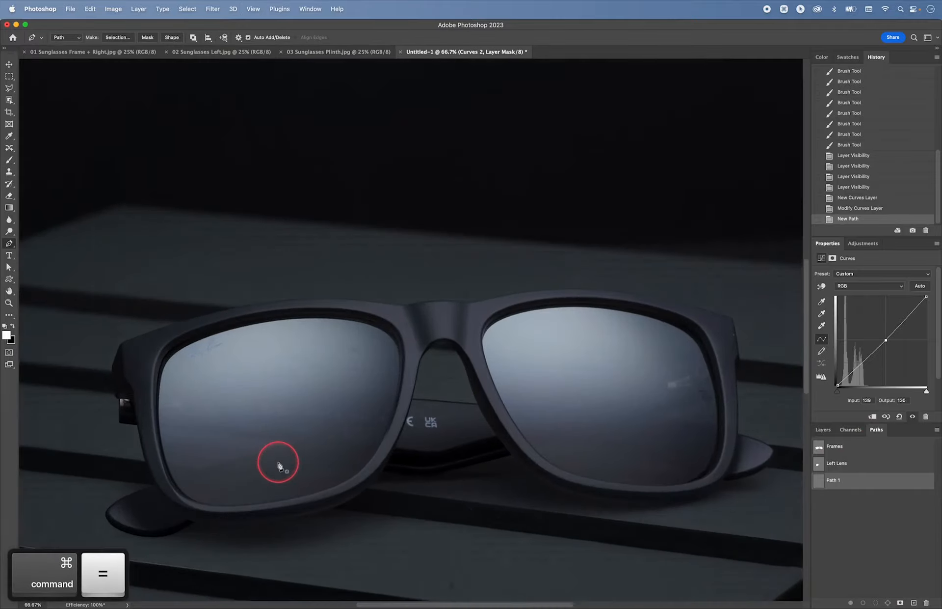
{"action": "key", "text": "space"}
{"action": "left_click_drag", "start_coordinate": [280, 456], "coordinate": [431, 328]}
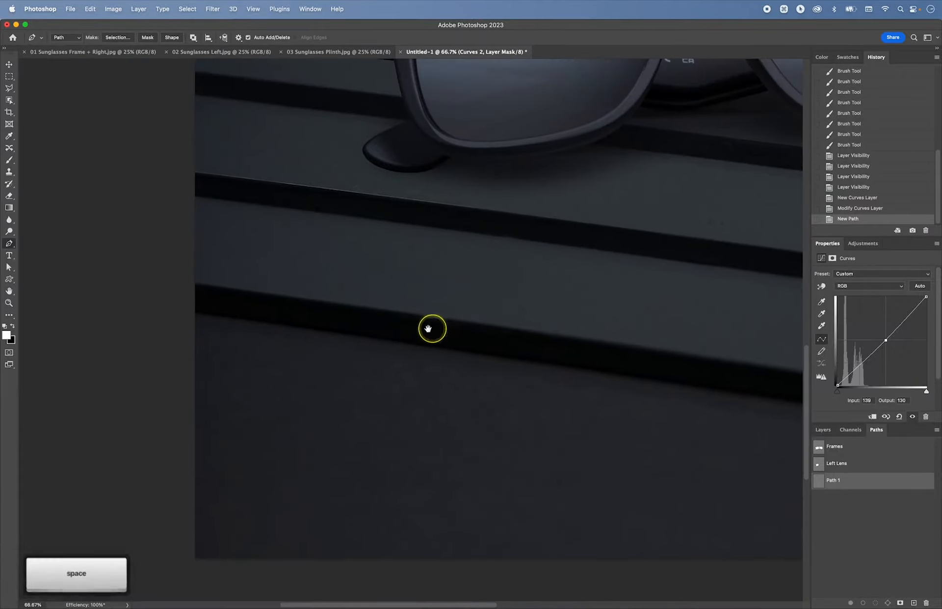
{"action": "left_click", "coordinate": [183, 305]}
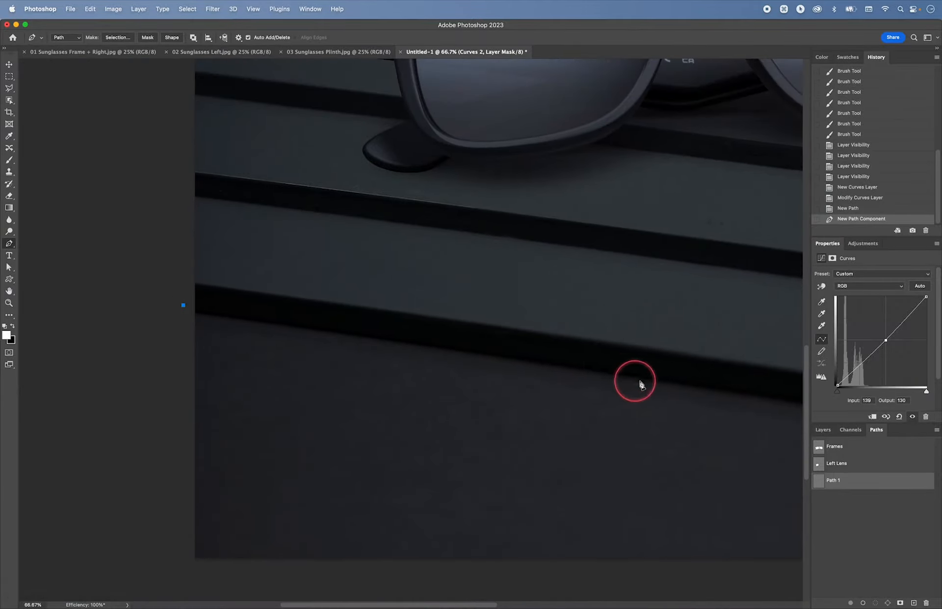
{"action": "key", "text": "space"}
{"action": "left_click_drag", "start_coordinate": [693, 386], "coordinate": [212, 330]}
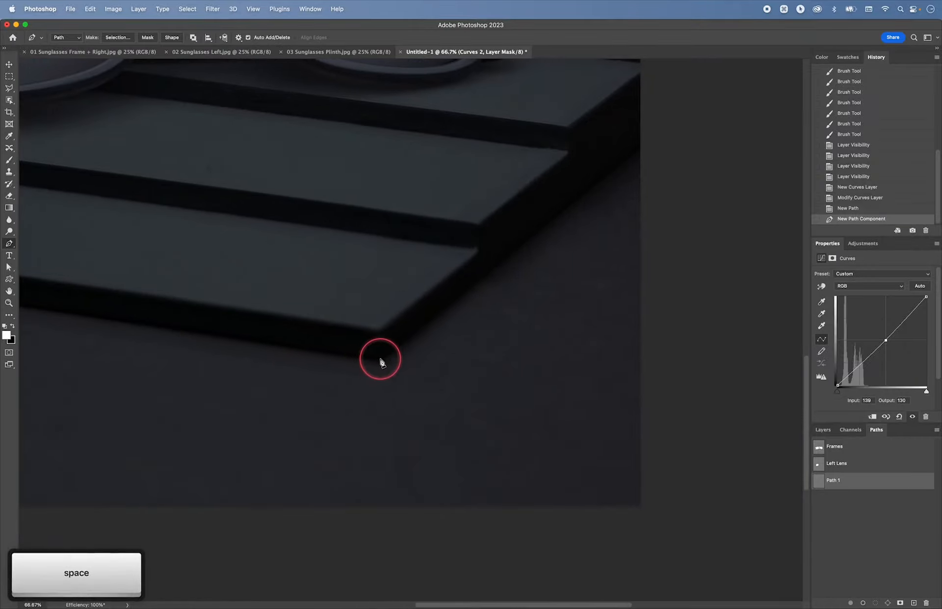
{"action": "left_click", "coordinate": [379, 358]}
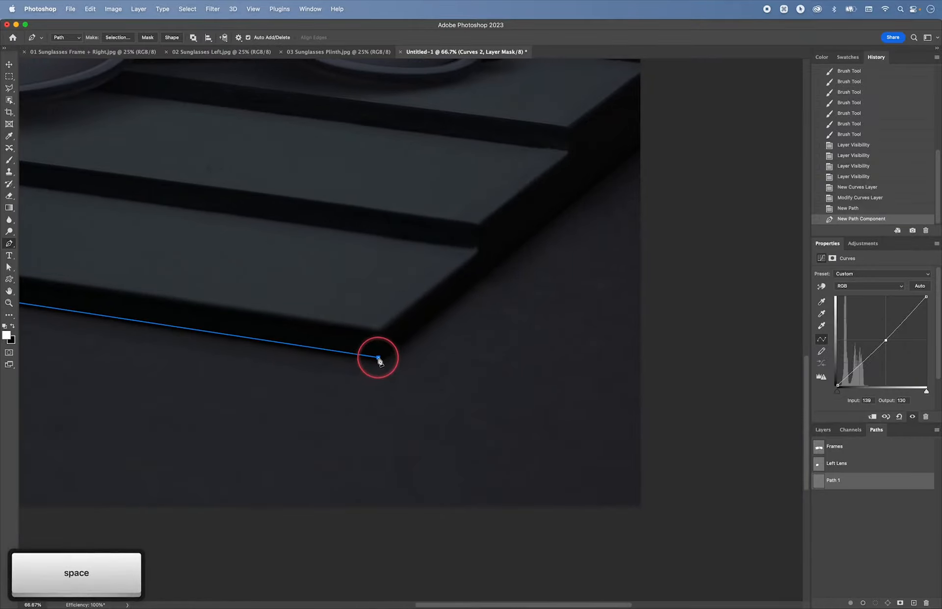
- Continue the path up the plinth's right side past the canvas edge, then close it around the floor area outside the bottom of the image
{"action": "left_click", "coordinate": [649, 147]}
{"action": "key", "text": "space"}
{"action": "left_click_drag", "start_coordinate": [660, 211], "coordinate": [726, 101]}
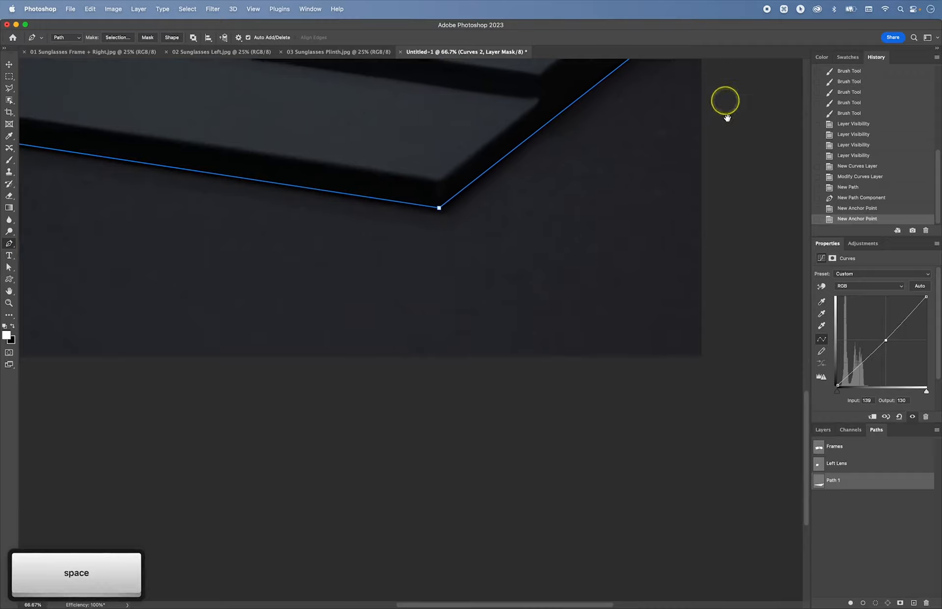
{"action": "left_click_drag", "start_coordinate": [217, 321], "coordinate": [574, 351]}
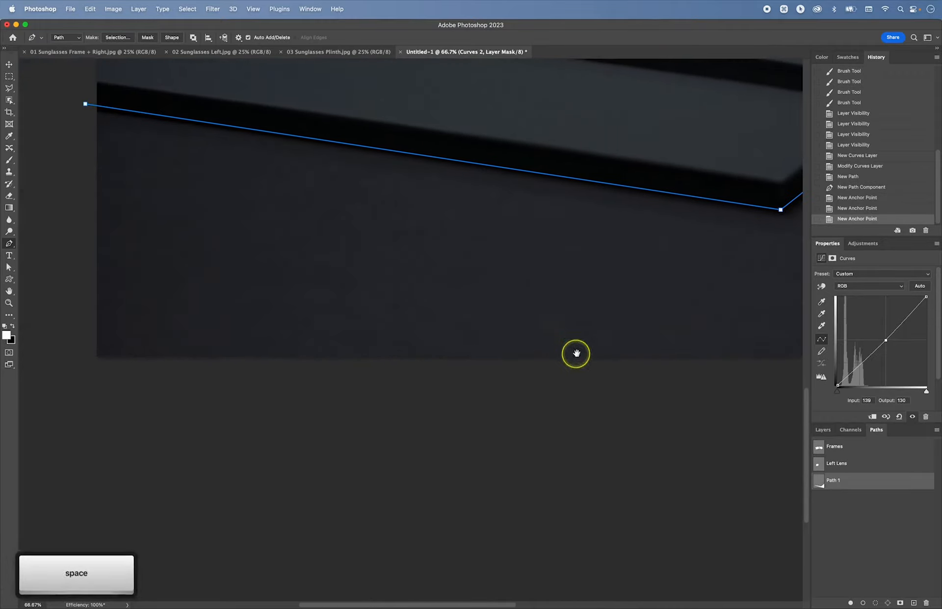
{"action": "left_click", "coordinate": [53, 398]}
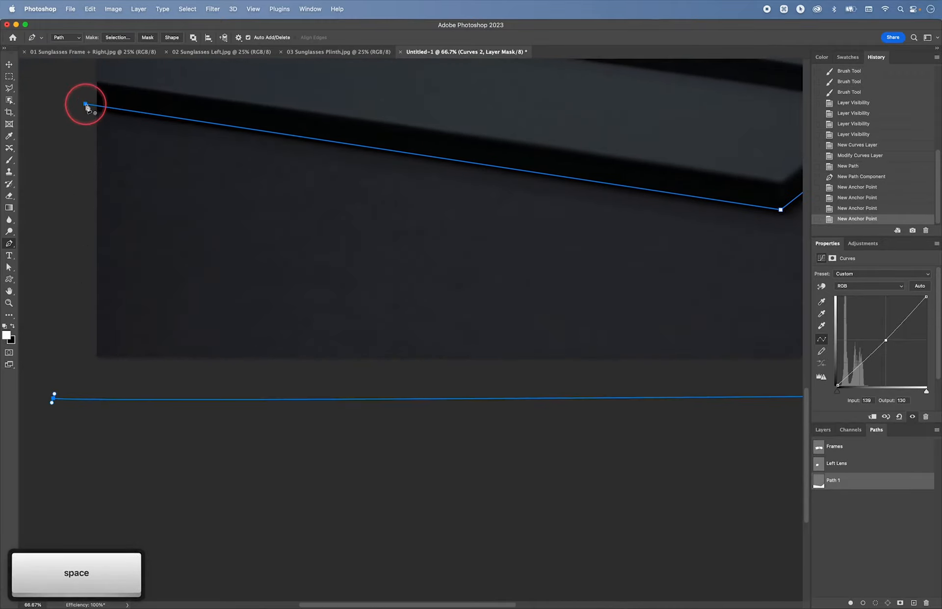
{"action": "left_click", "coordinate": [85, 104]}
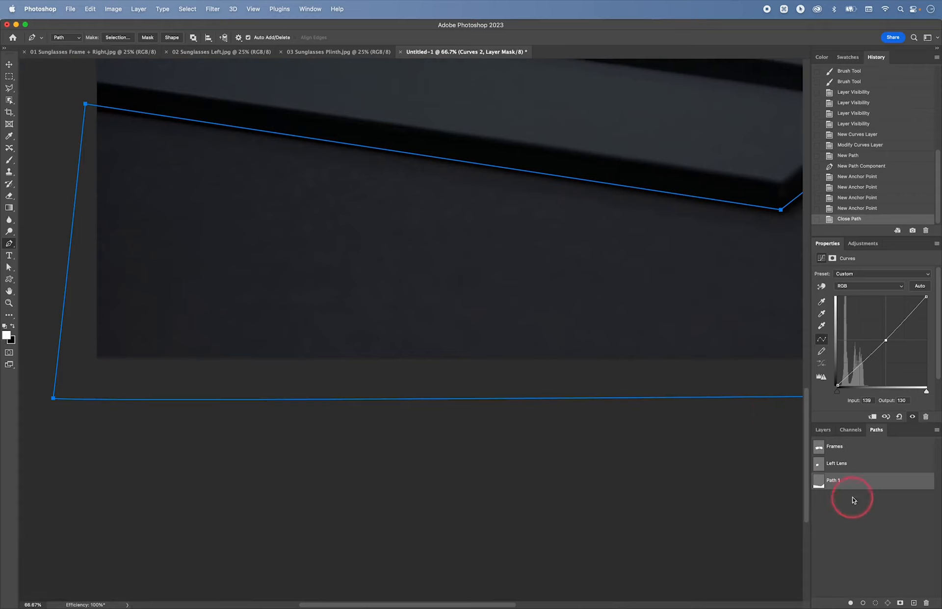
- Rename the new floor path as Foreground
{"action": "double_click", "coordinate": [833, 481]}
{"action": "type", "text": "Foreg"}
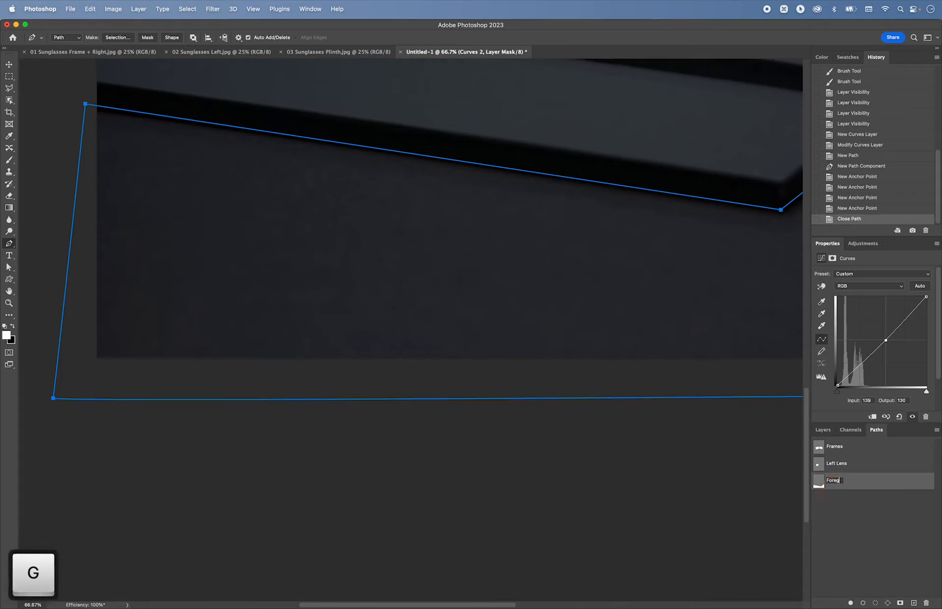
{"action": "type", "text": "round"}
{"action": "key", "text": "Return"}
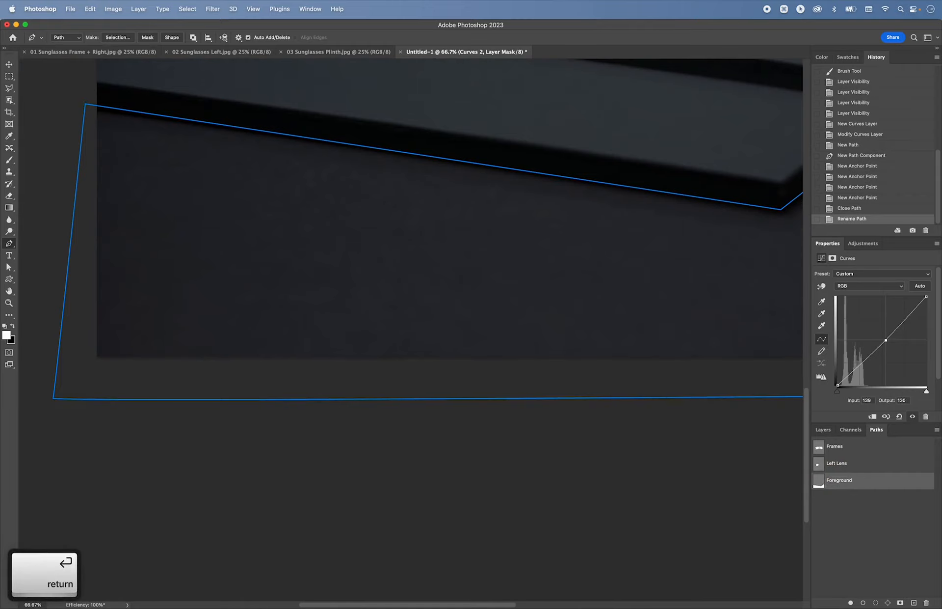
- Make a new anti-aliased selection from the Foreground path with a feather radius of 10 pixels
{"action": "right_click", "coordinate": [523, 304]}
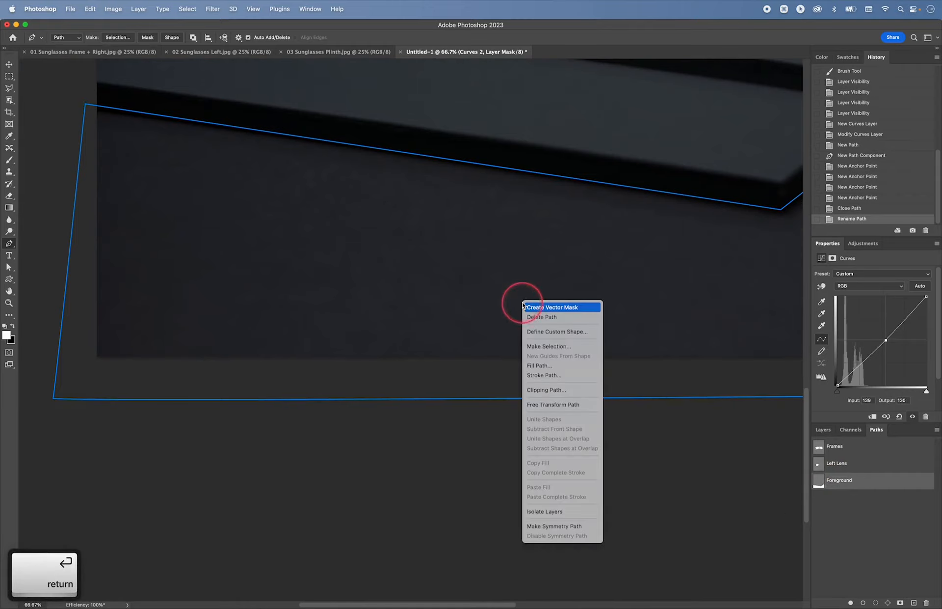
{"action": "left_click", "coordinate": [549, 346]}
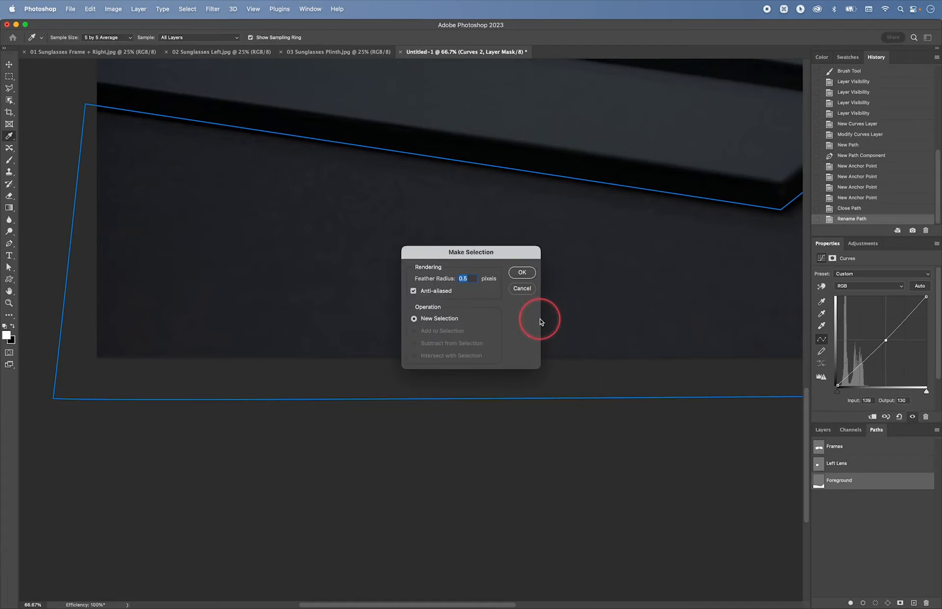
{"action": "type", "text": "1"}
{"action": "key", "text": "Return"}
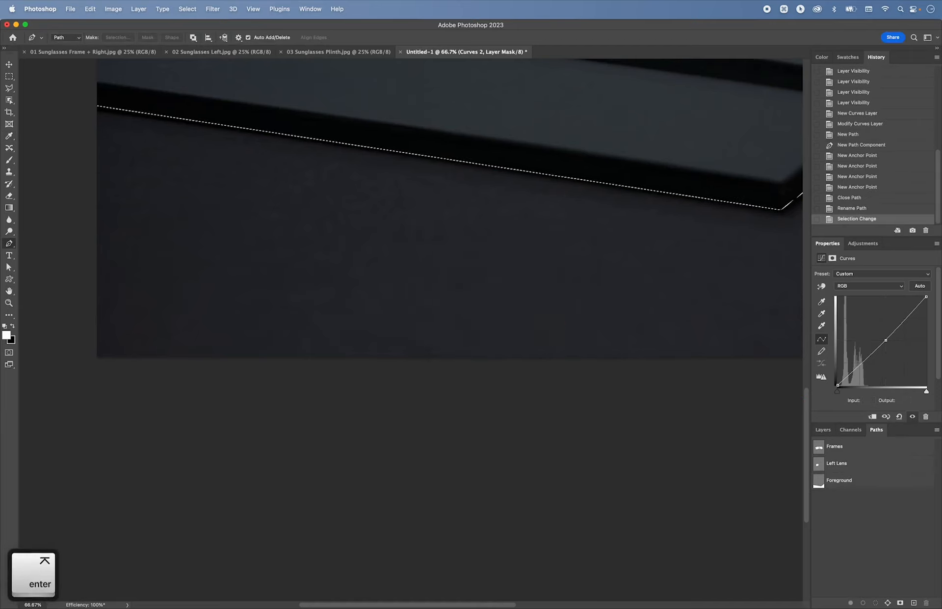
{"action": "key", "text": "super+0"}
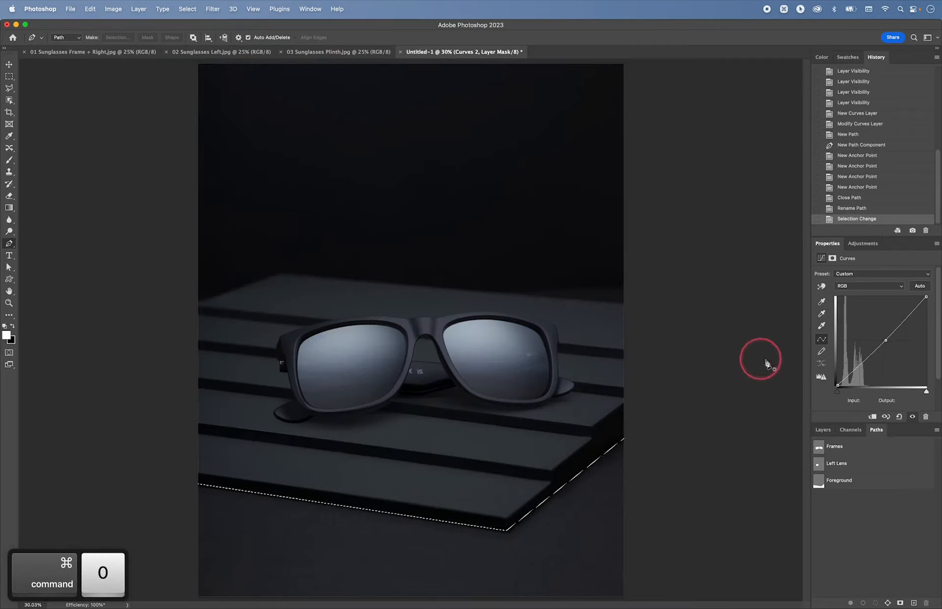
- Add a Curves adjustment masked to the foreground selection and darken it with a point at input 155, output 129
{"action": "left_click", "coordinate": [823, 429]}
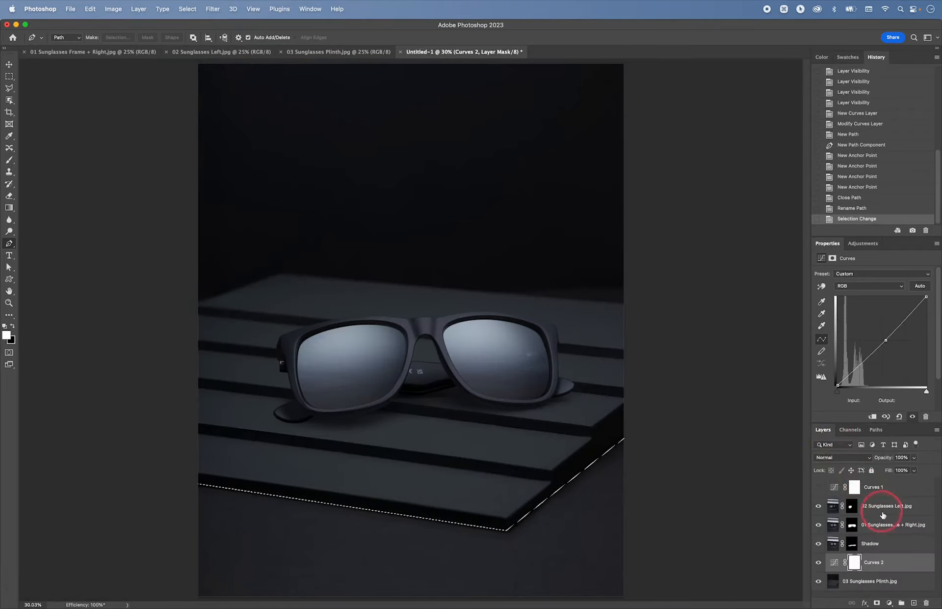
{"action": "left_click", "coordinate": [867, 245]}
{"action": "left_click", "coordinate": [863, 267]}
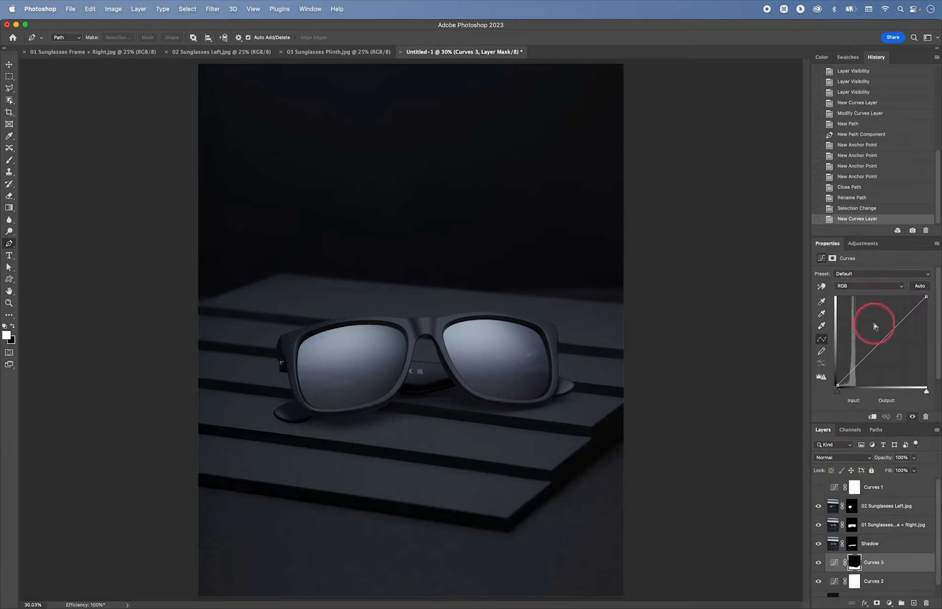
{"action": "left_click_drag", "start_coordinate": [887, 334], "coordinate": [892, 340]}
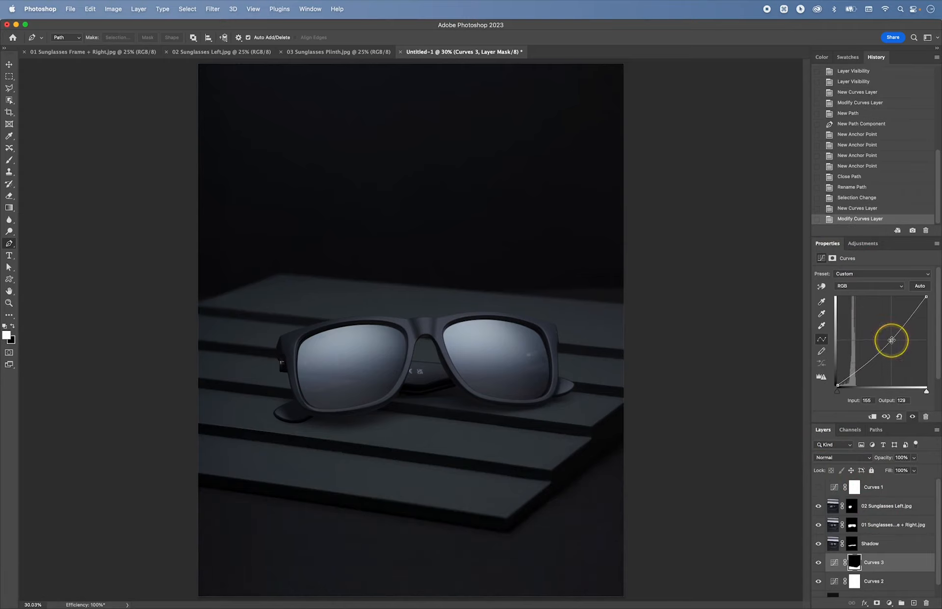
{"action": "key", "text": "super+minus"}
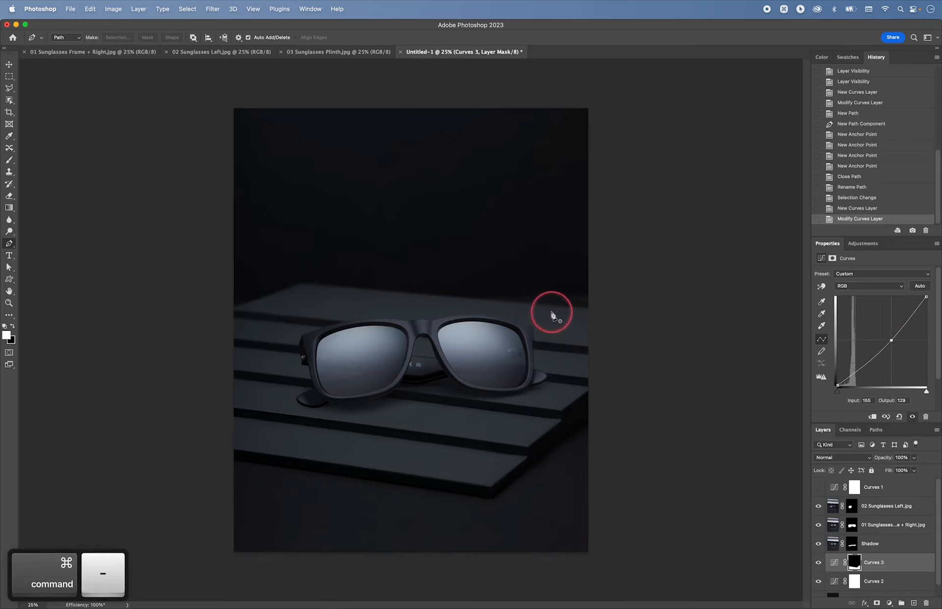
- Draw a closed triangular path in a new path item over the lighter strip above the plinth's rear edge at the canvas's right side
{"action": "key", "text": "z"}
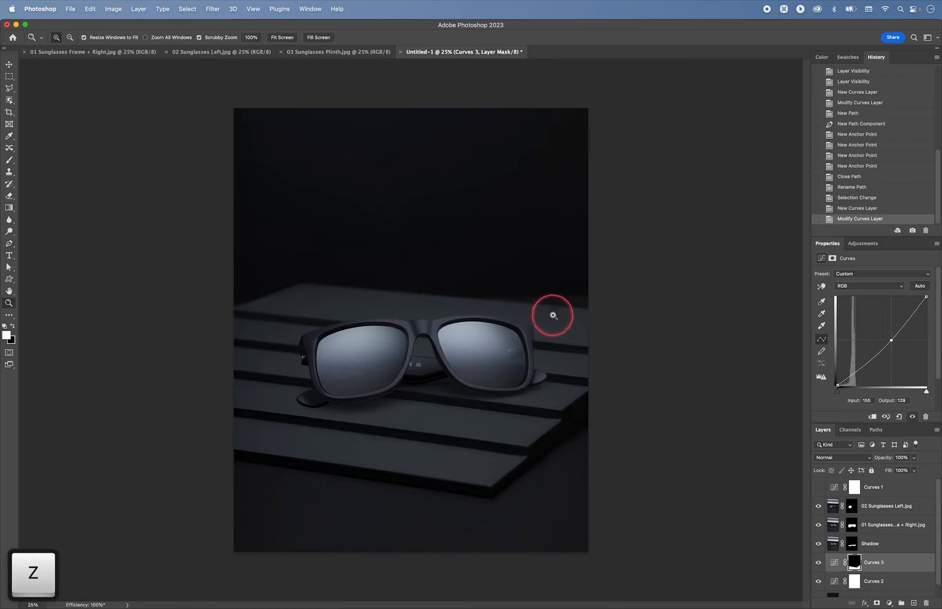
{"action": "left_click_drag", "start_coordinate": [540, 305], "coordinate": [687, 286]}
{"action": "key", "text": "super+z"}
{"action": "key", "text": "z"}
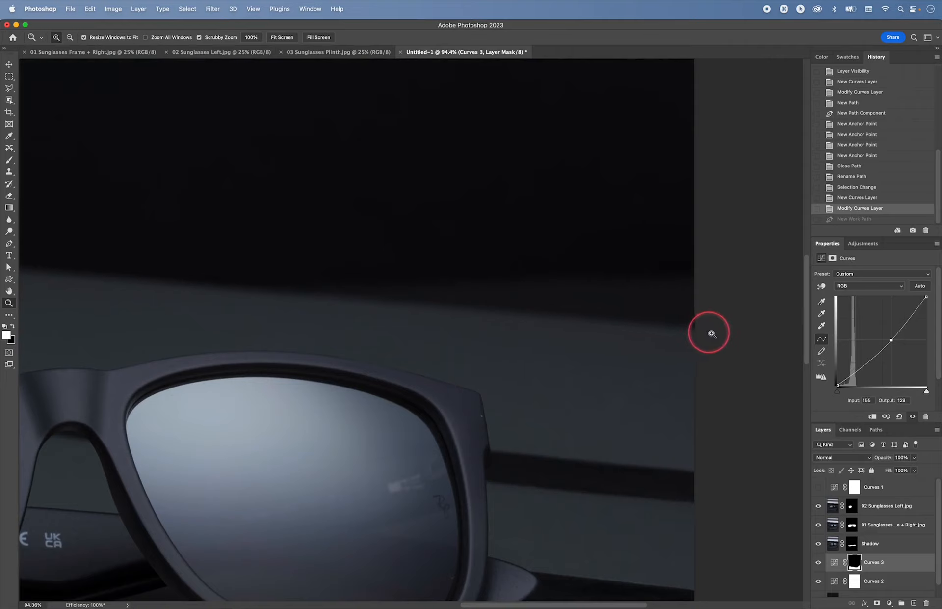
{"action": "key", "text": "super+minus"}
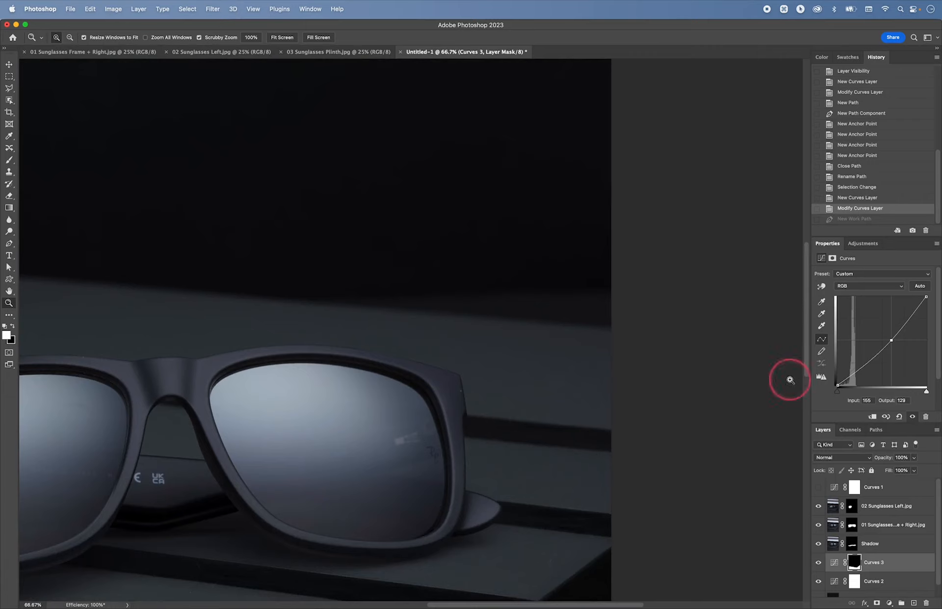
{"action": "left_click", "coordinate": [876, 430]}
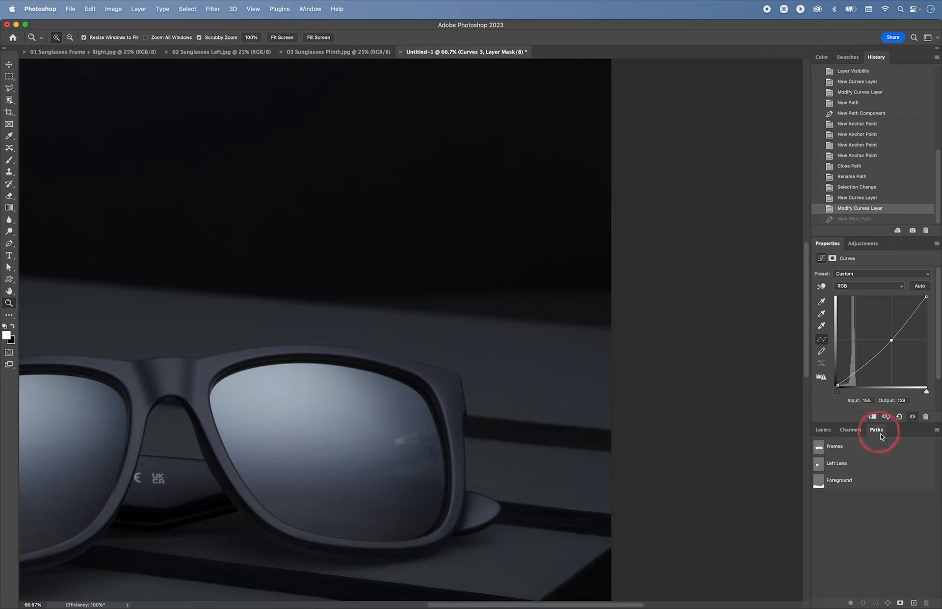
{"action": "left_click", "coordinate": [914, 602]}
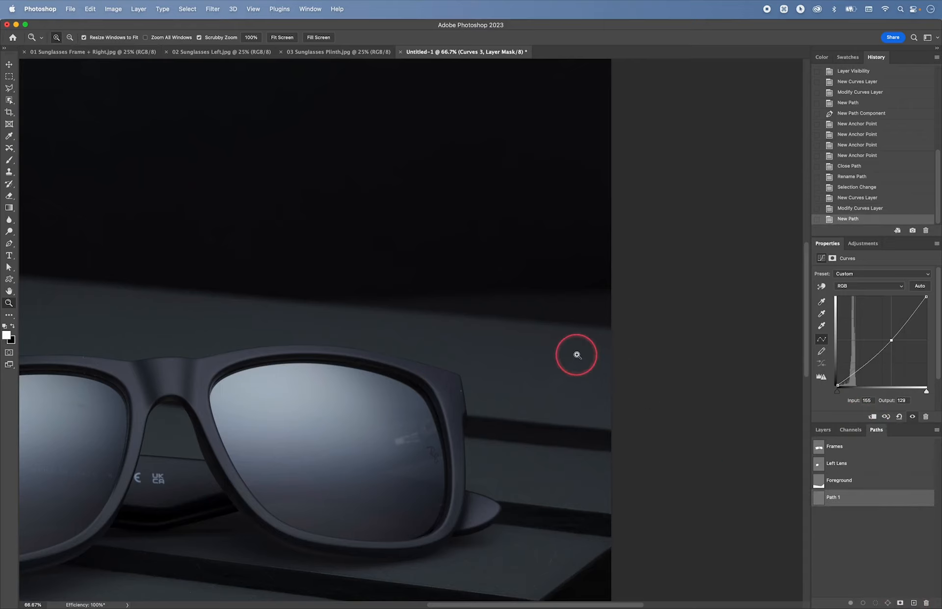
{"action": "key", "text": "p"}
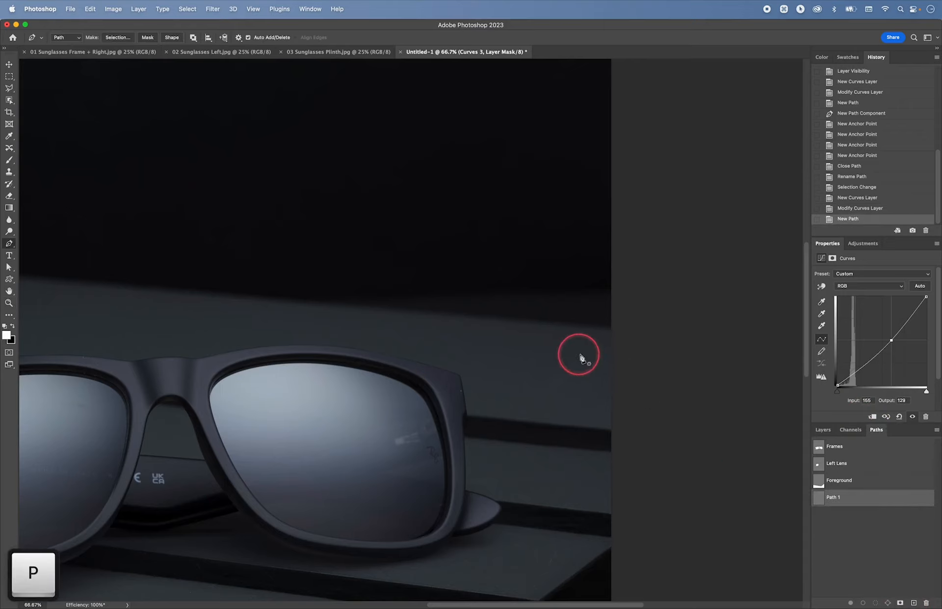
{"action": "left_click", "coordinate": [621, 325]}
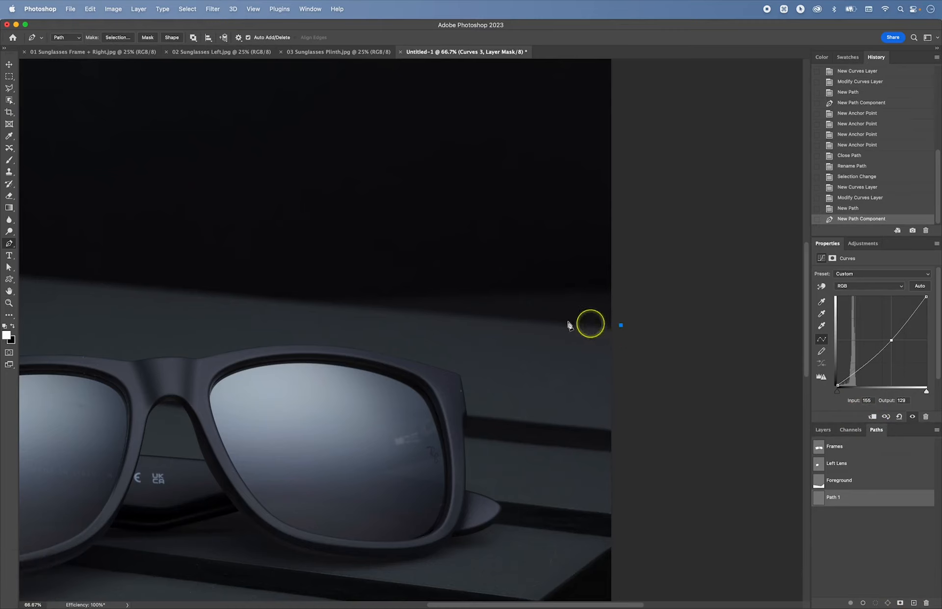
{"action": "left_click", "coordinate": [307, 300]}
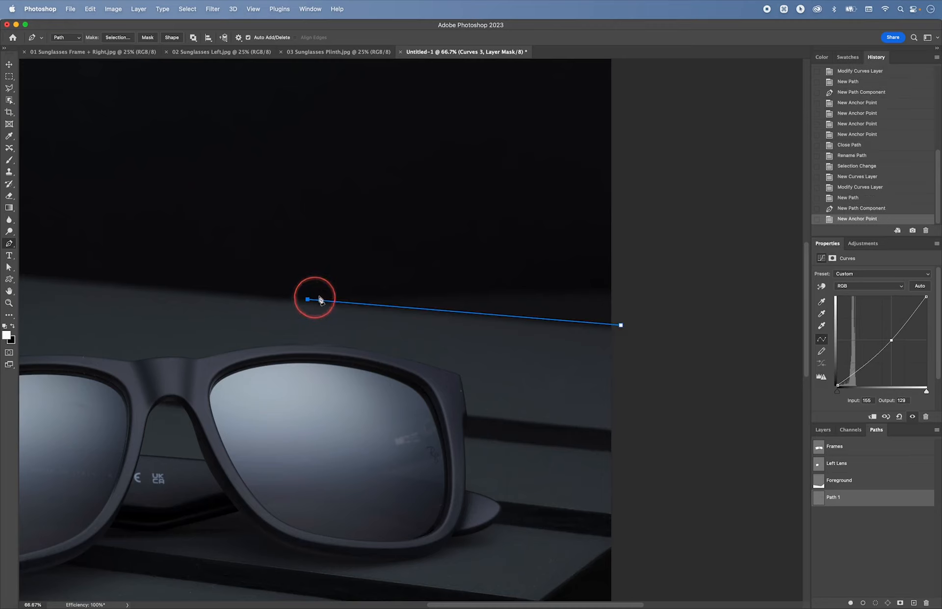
{"action": "left_click", "coordinate": [635, 254]}
{"action": "left_click", "coordinate": [621, 325]}
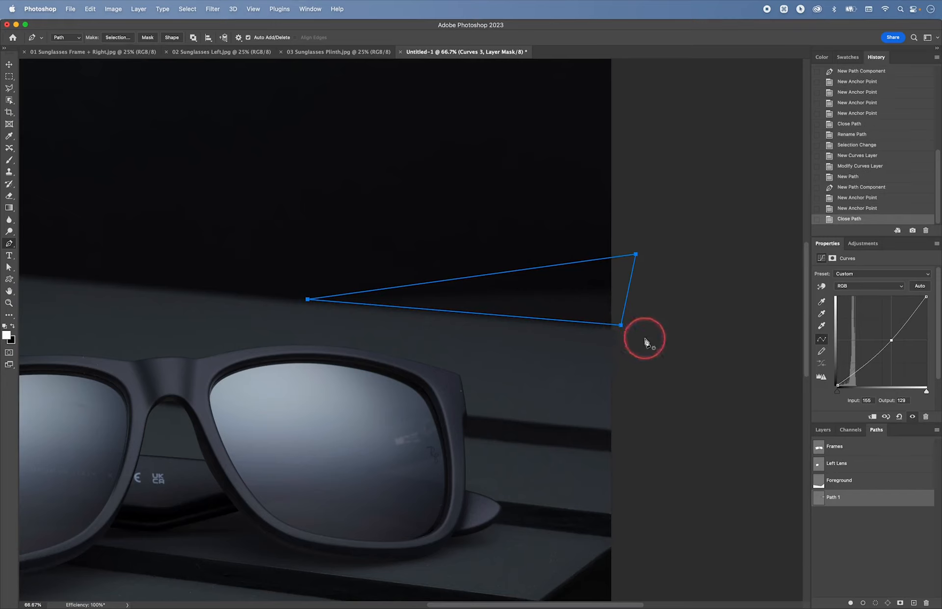
- Rename the new triangular path as Retouch
{"action": "double_click", "coordinate": [834, 498]}
{"action": "type", "text": "Retouch"}
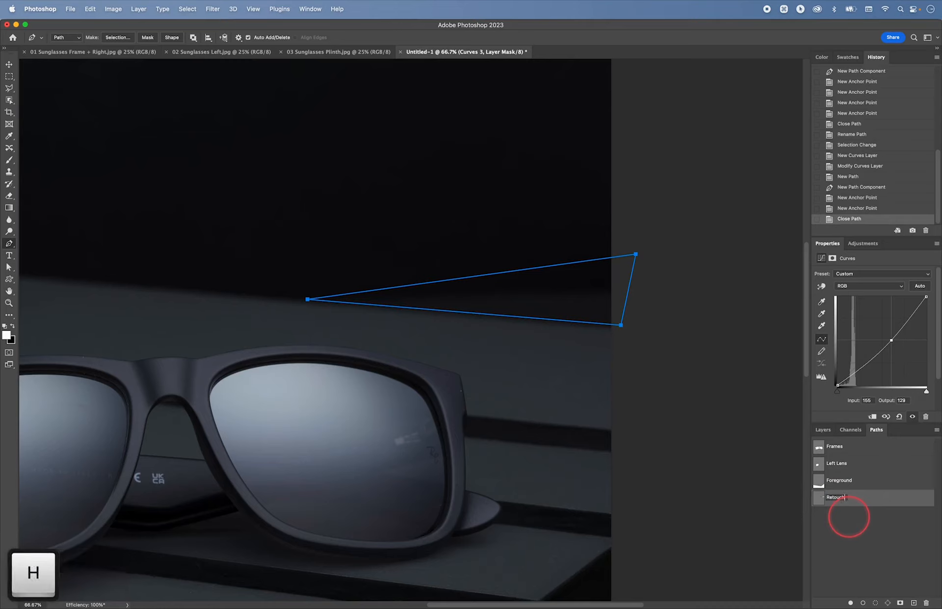
{"action": "key", "text": "Return"}
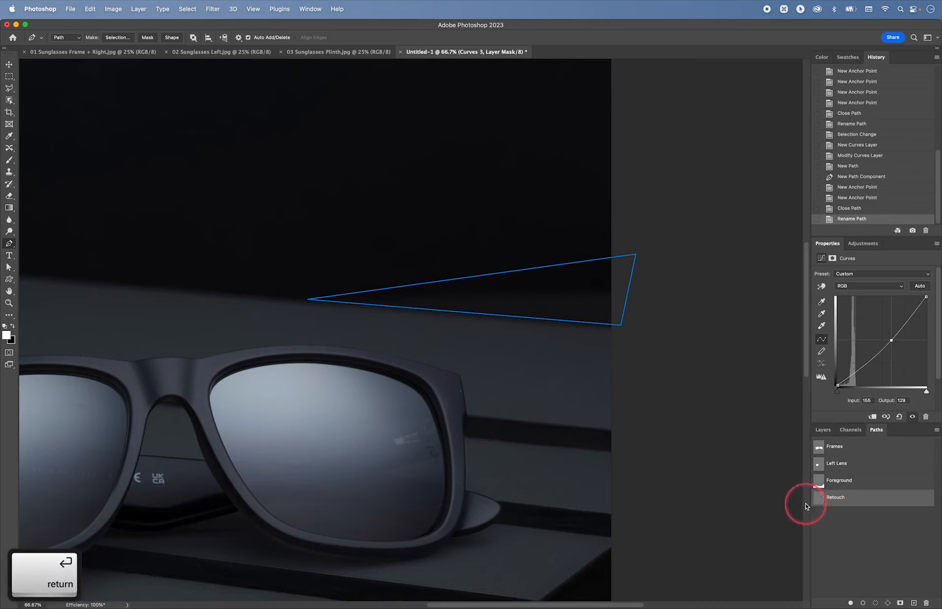
- Make a new anti-aliased selection from the Retouch path with a feather radius of 10 pixels
{"action": "left_click", "coordinate": [823, 431]}
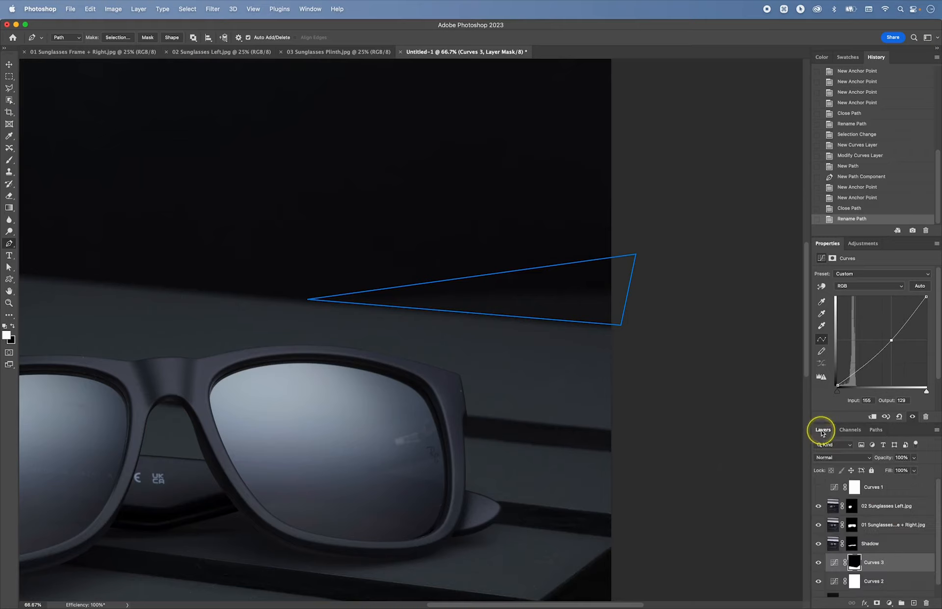
{"action": "right_click", "coordinate": [563, 294]}
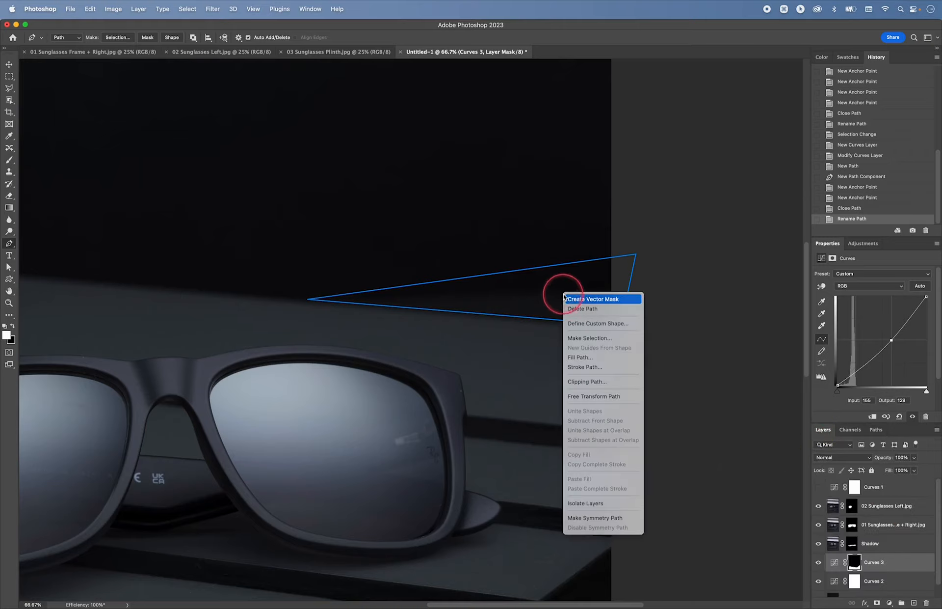
{"action": "left_click", "coordinate": [593, 339]}
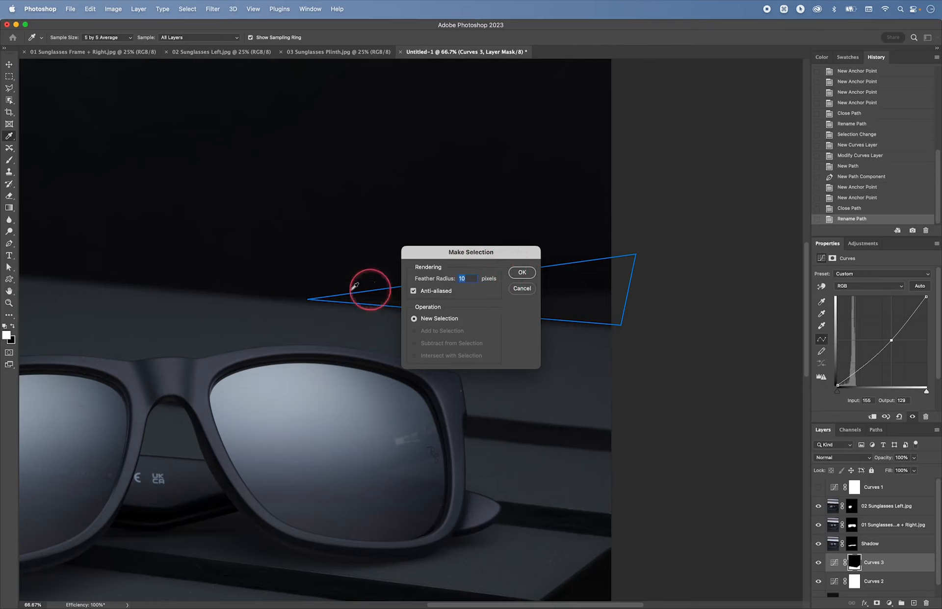
{"action": "left_click", "coordinate": [520, 272]}
- Add a new blank layer and place it directly above the 03 Sunglasses Plinth.jpg layer
{"action": "scroll", "coordinate": [880, 514], "scroll_direction": "down", "scroll_amount": 1}
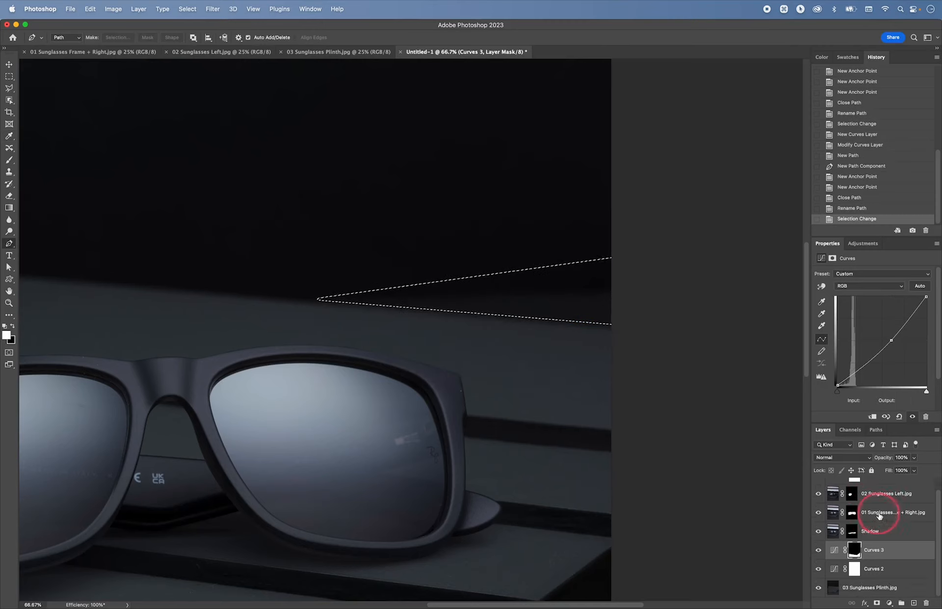
{"action": "key", "text": "super+shift+n"}
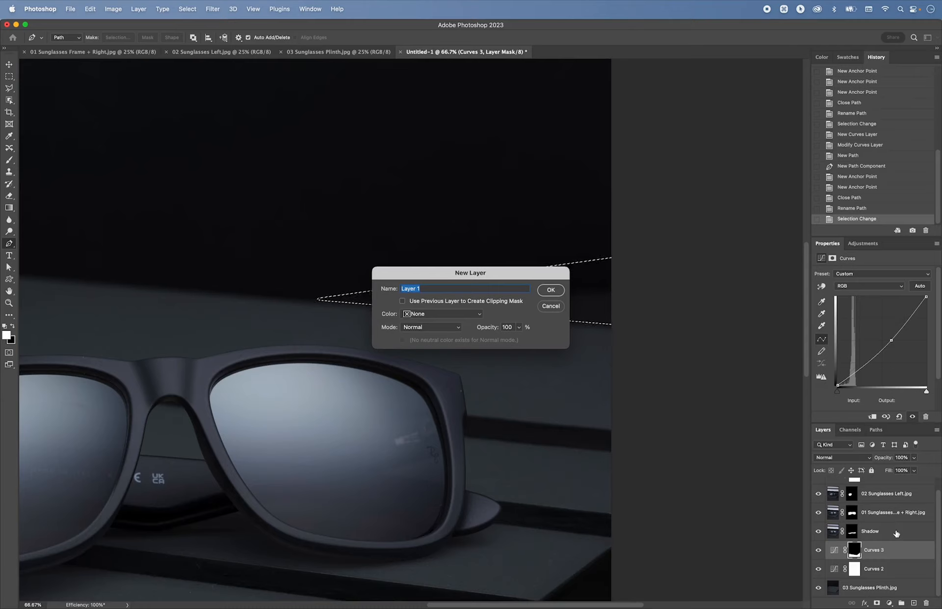
{"action": "key", "text": "Return"}
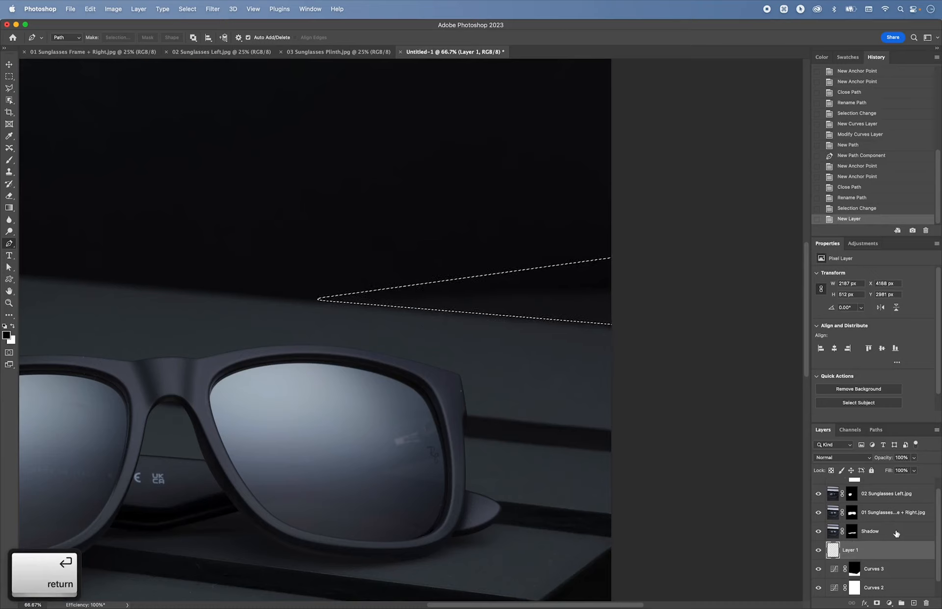
{"action": "scroll", "coordinate": [892, 535], "scroll_direction": "down", "scroll_amount": 1}
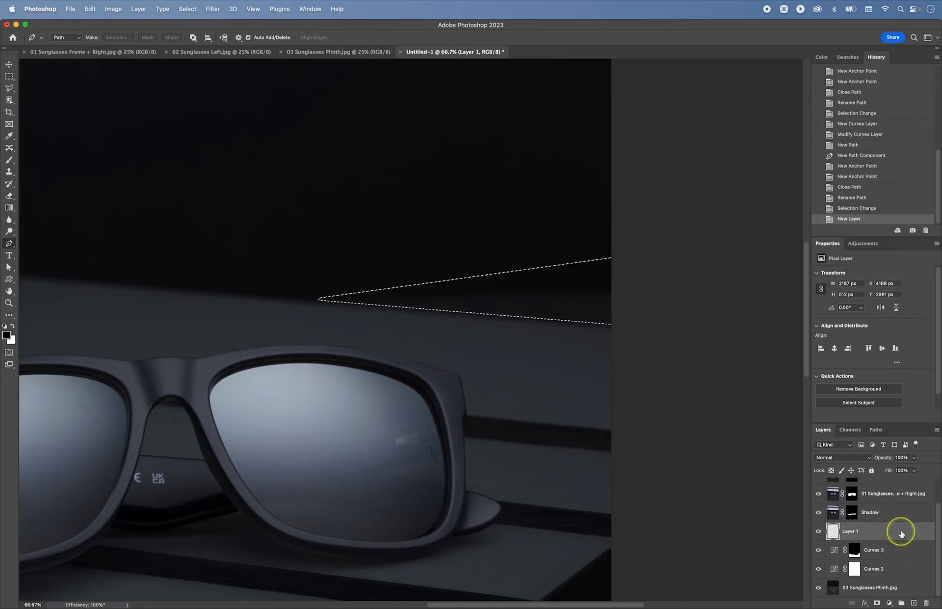
{"action": "left_click_drag", "start_coordinate": [902, 533], "coordinate": [903, 575]}
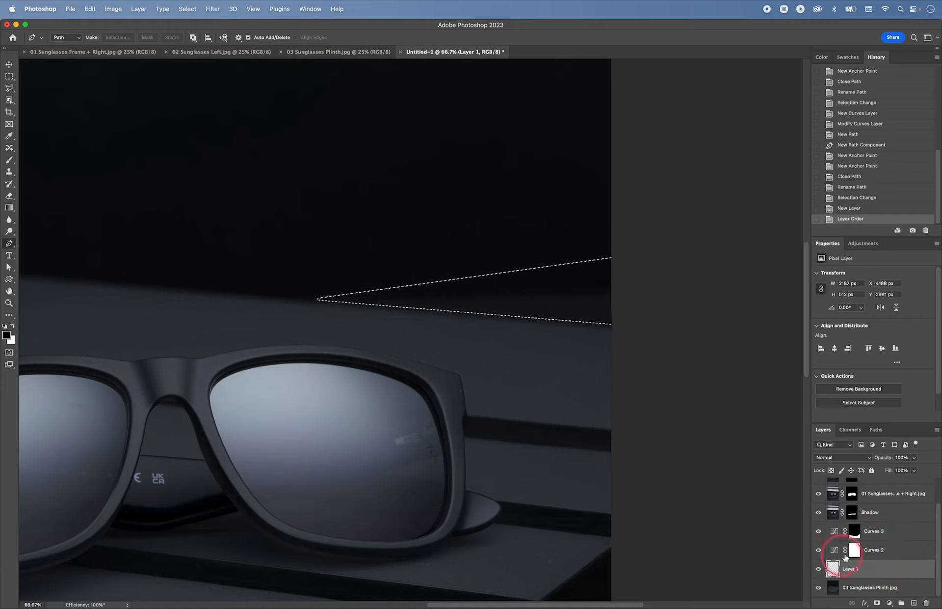
{"action": "left_click", "coordinate": [875, 550]}
{"action": "left_click", "coordinate": [878, 567]}
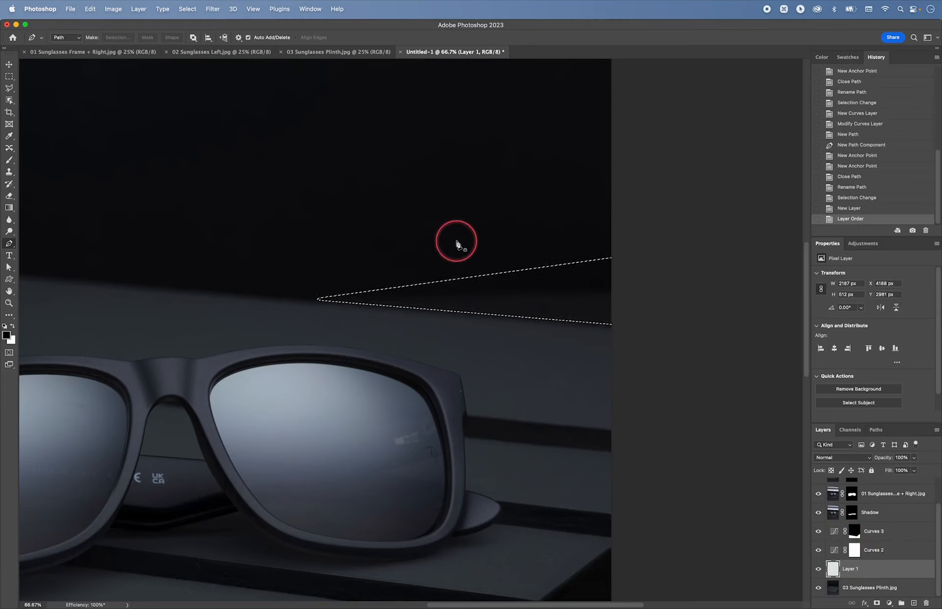
- Clone the dark background over the lighter strip inside the selection using Current & Below sampling, and deselect
{"action": "key", "text": "s"}
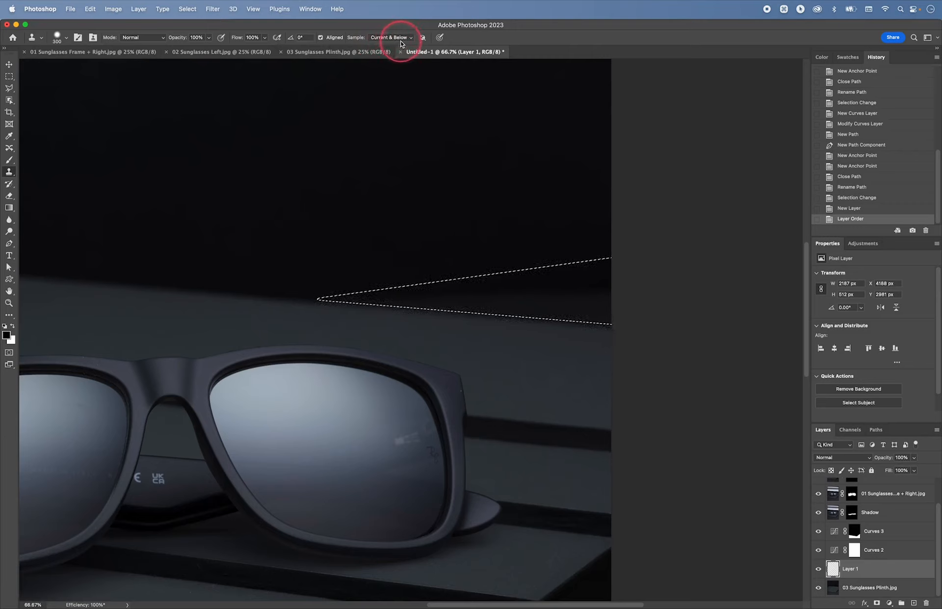
{"action": "key", "text": "alt"}
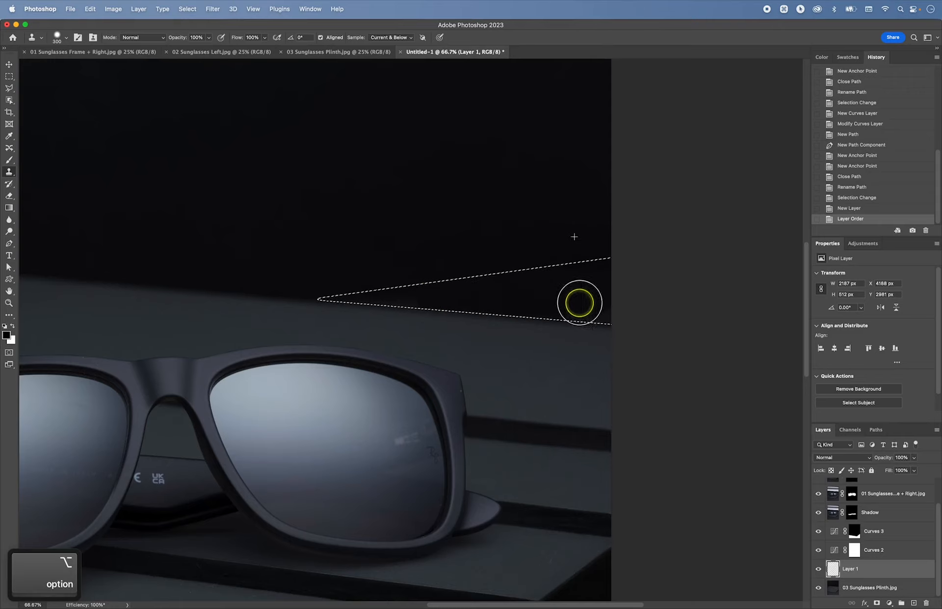
{"action": "left_click_drag", "start_coordinate": [579, 302], "coordinate": [539, 305]}
{"action": "left_click_drag", "start_coordinate": [382, 293], "coordinate": [296, 289]}
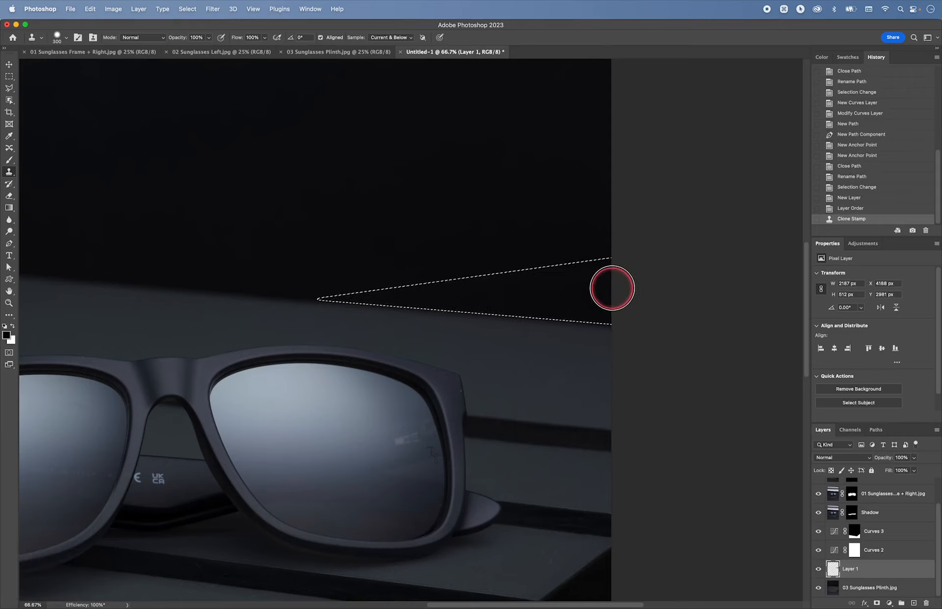
{"action": "key", "text": "super+equal"}
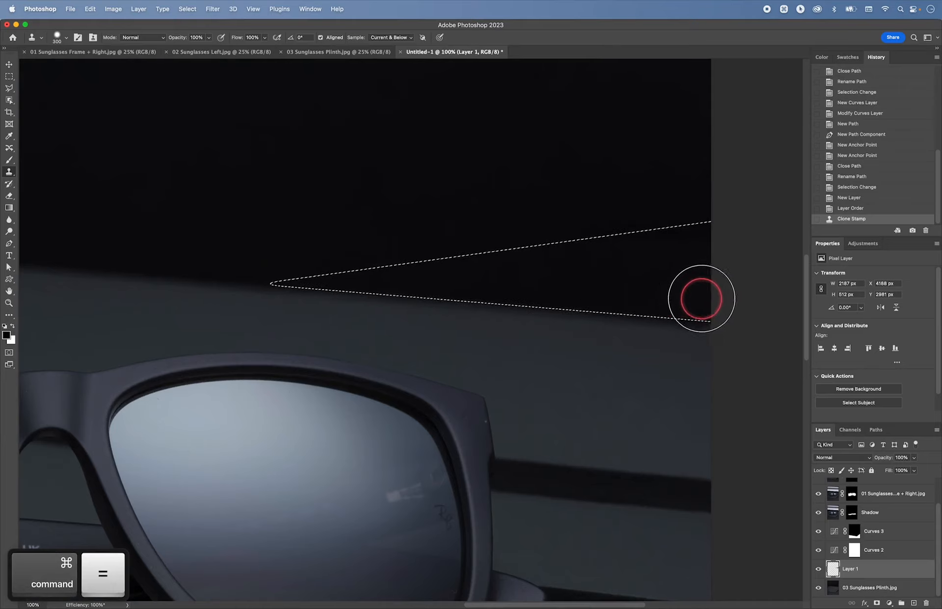
{"action": "left_click_drag", "start_coordinate": [707, 304], "coordinate": [275, 260]}
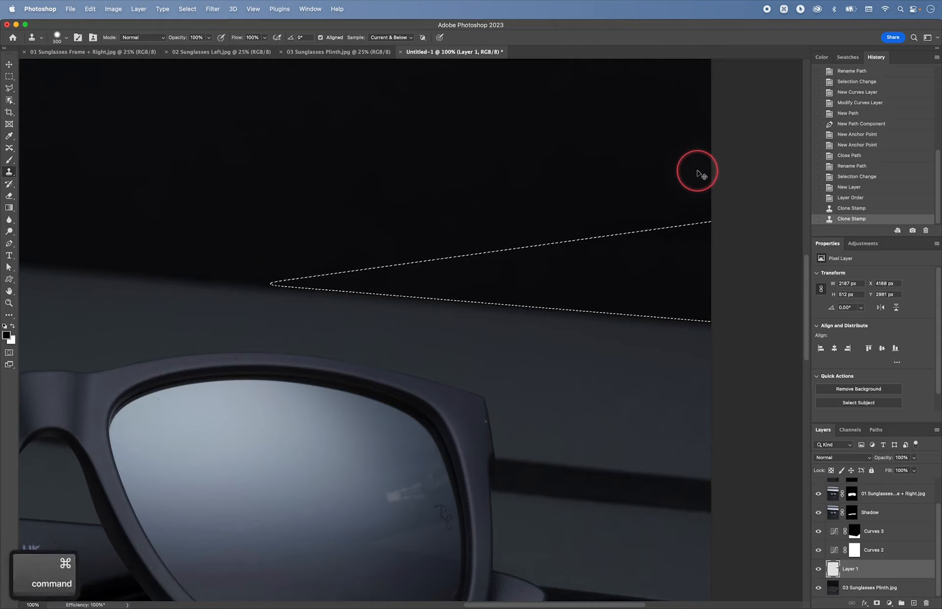
{"action": "key", "text": "super+d"}
- Compare the whole image with the clone retouch layer hidden and shown
{"action": "key", "text": "super+minus"}
{"action": "key", "text": "super+minus"}
{"action": "key", "text": "super+minus"}
{"action": "key", "text": "super+minus"}
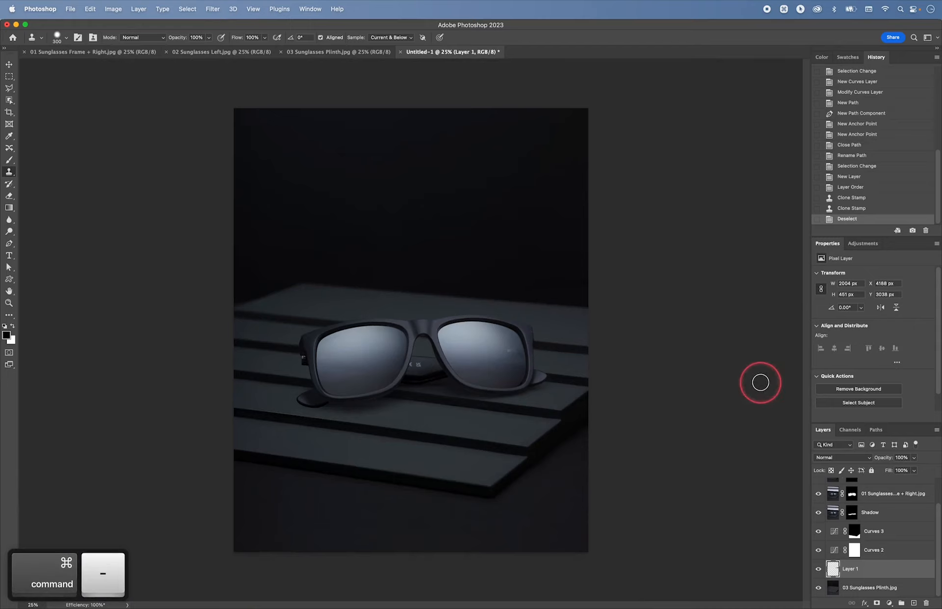
{"action": "double_click", "coordinate": [818, 569]}
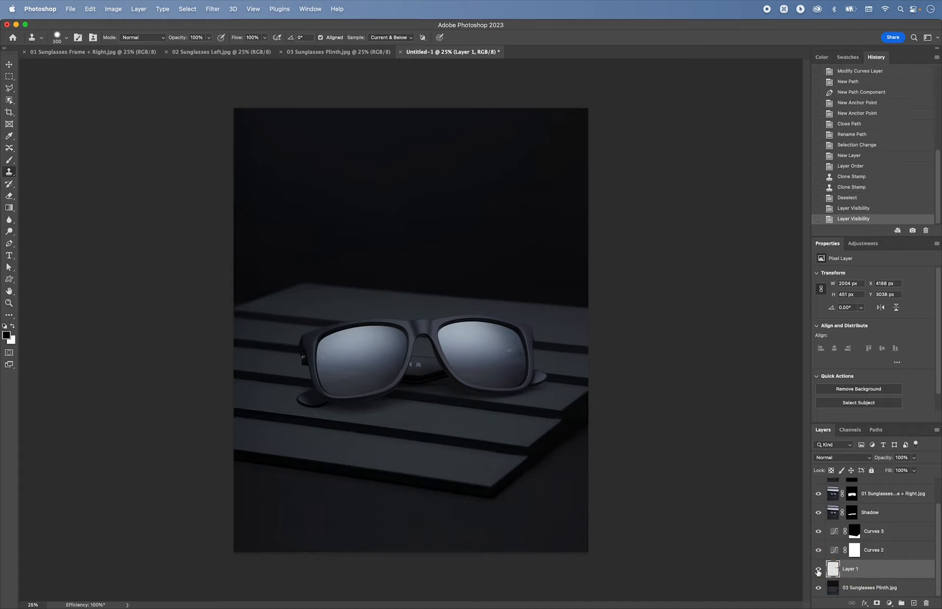
- Create a new empty path item after the Retouch path
{"action": "key", "text": "super+equal"}
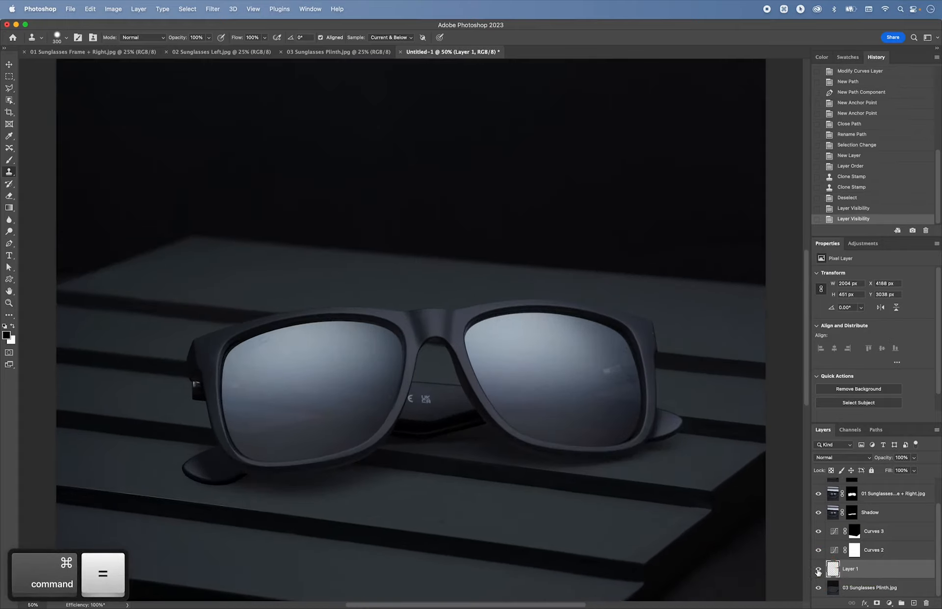
{"action": "key", "text": "space"}
{"action": "left_click_drag", "start_coordinate": [139, 334], "coordinate": [231, 336]}
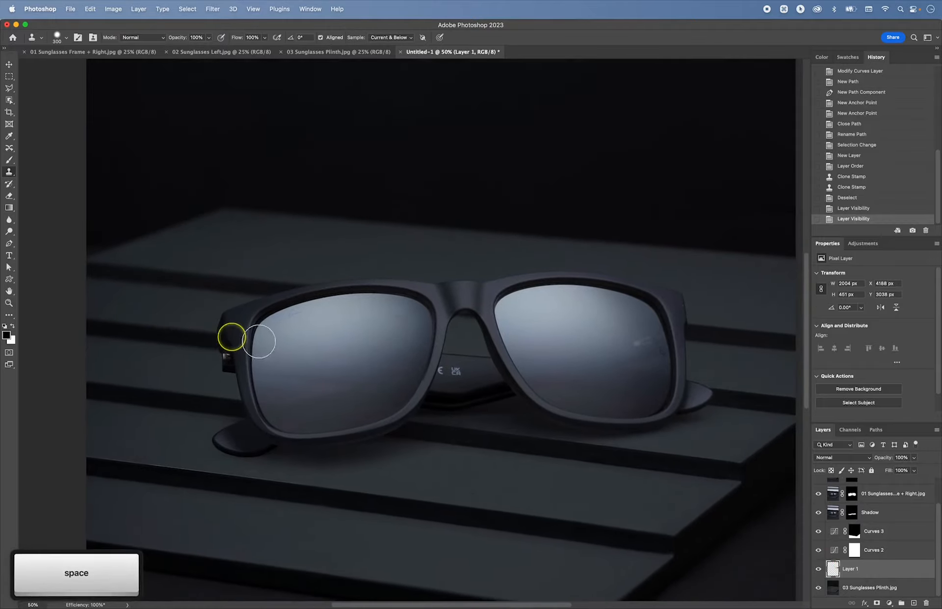
{"action": "left_click", "coordinate": [876, 429]}
{"action": "left_click", "coordinate": [901, 599]}
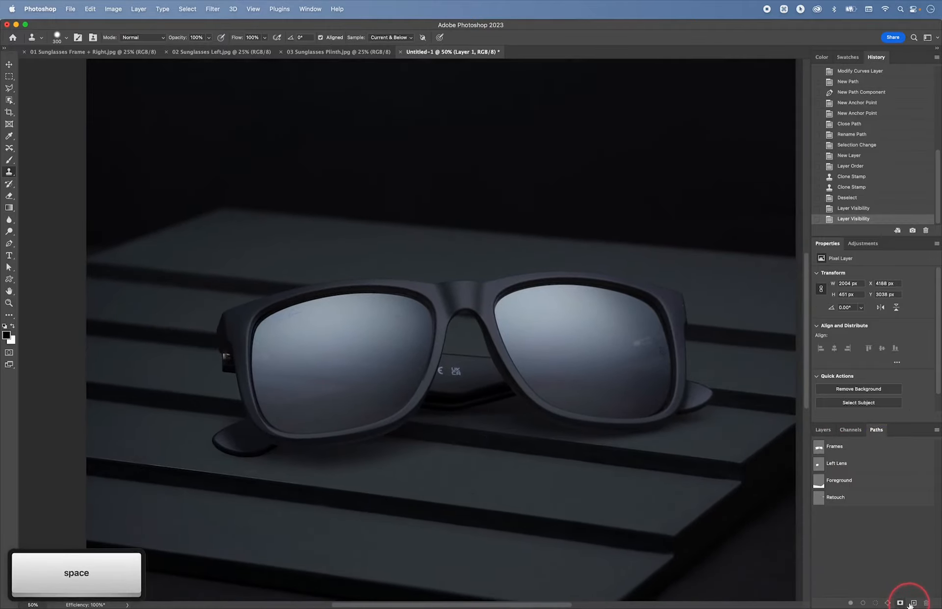
{"action": "left_click", "coordinate": [913, 602]}
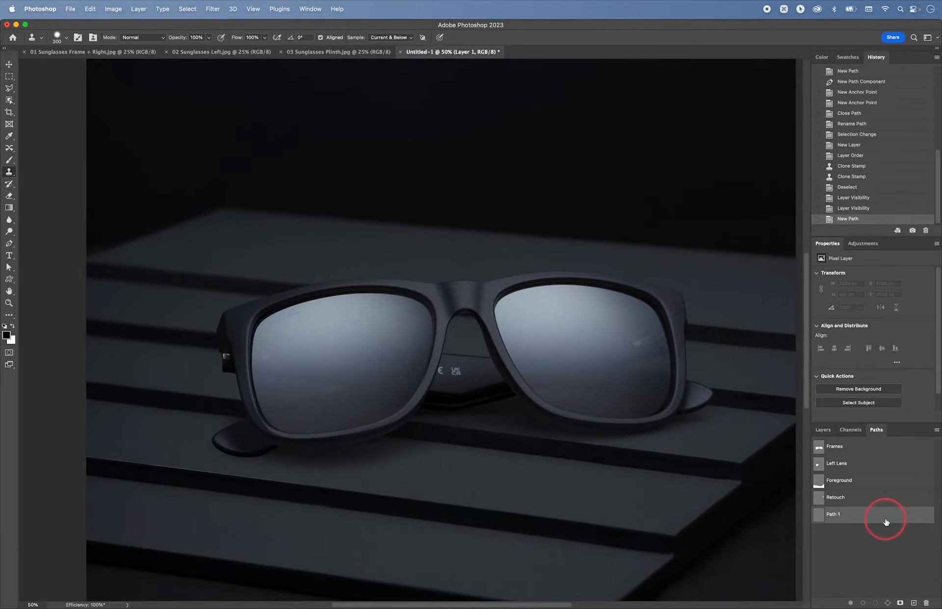
{"action": "key", "text": "shift"}
{"action": "key", "text": "a"}
{"action": "key", "text": "k"}
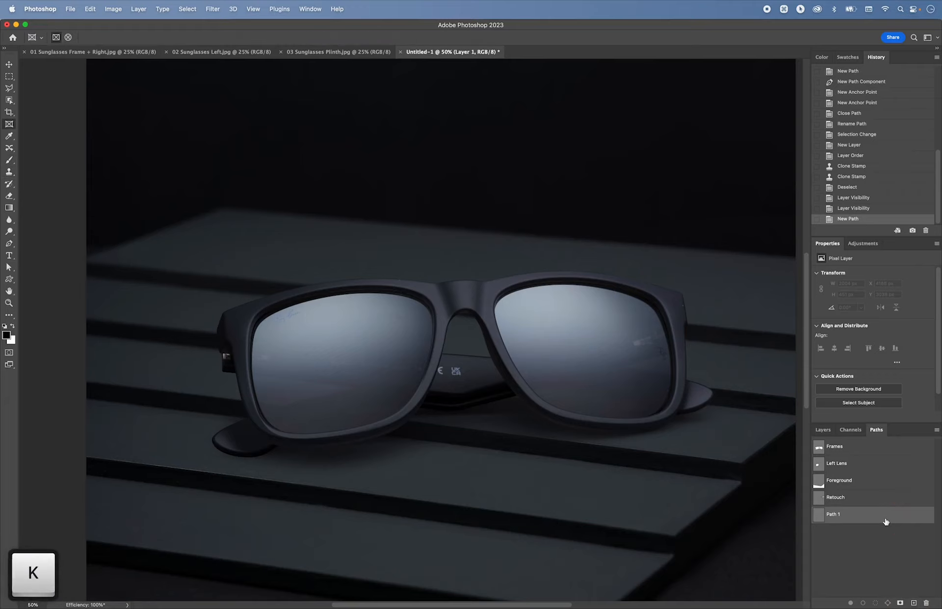
{"action": "key", "text": "g"}
{"action": "key", "text": "u"}
{"action": "key", "text": "space"}
{"action": "key", "text": "shift+t"}
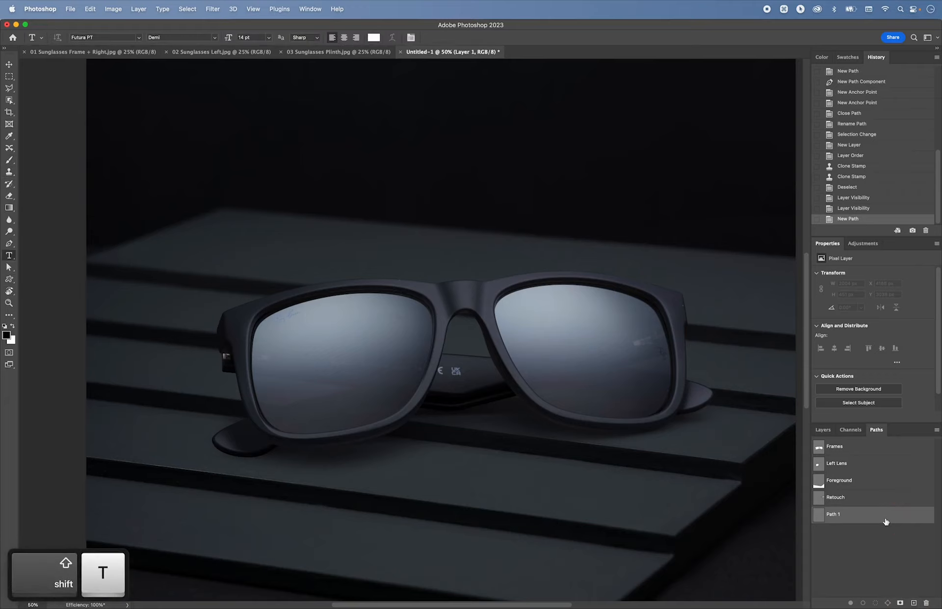
{"action": "key", "text": "o"}
{"action": "key", "text": "p"}
{"action": "key", "text": "Return"}
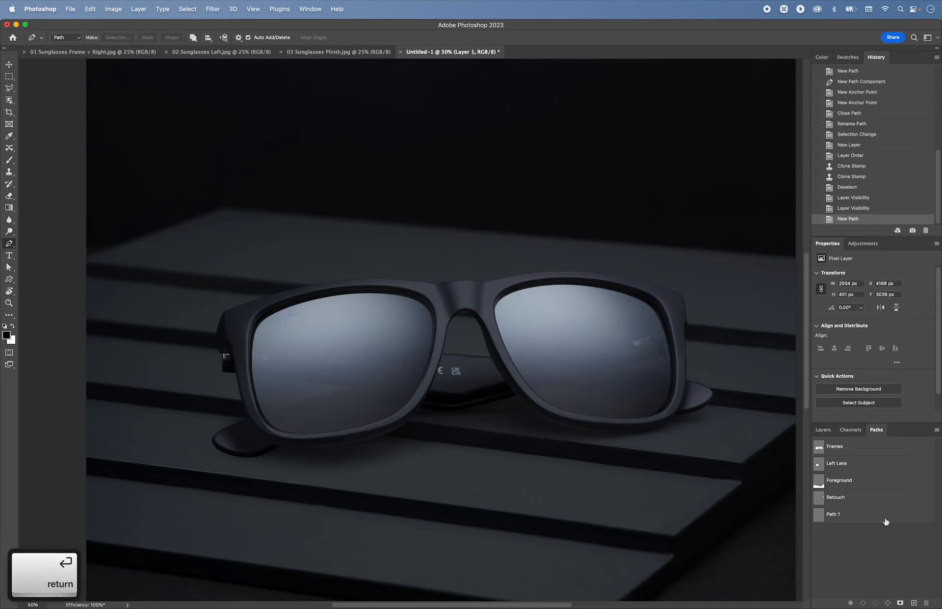
- Draw a closed Pen path around the background, following the plinth's rear edges and extending beyond the canvas's sides and upper edge
{"action": "key", "text": "p"}
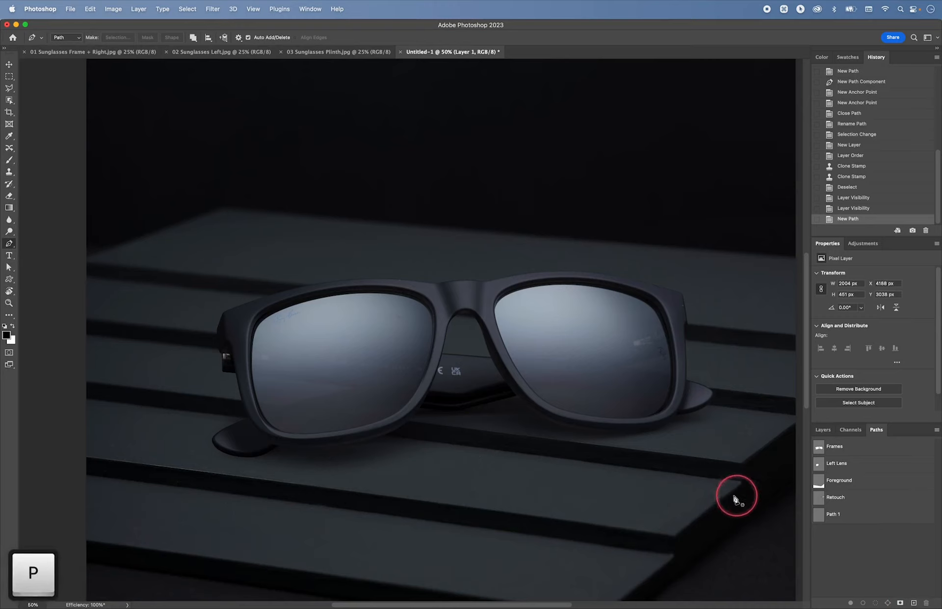
{"action": "left_click", "coordinate": [88, 259]}
{"action": "left_click", "coordinate": [225, 207]}
{"action": "key", "text": "space"}
{"action": "left_click_drag", "start_coordinate": [451, 216], "coordinate": [216, 216]}
{"action": "key", "text": "space"}
{"action": "left_click_drag", "start_coordinate": [489, 258], "coordinate": [627, 454]}
{"action": "left_click", "coordinate": [502, 255]}
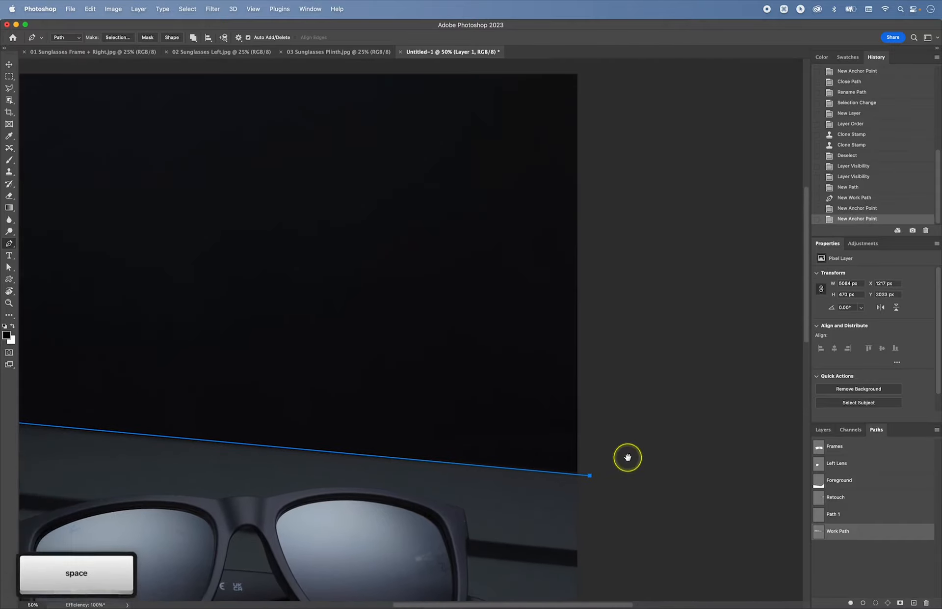
{"action": "left_click_drag", "start_coordinate": [575, 261], "coordinate": [610, 345]}
{"action": "left_click", "coordinate": [626, 141]}
{"action": "key", "text": "space"}
{"action": "left_click_drag", "start_coordinate": [425, 137], "coordinate": [714, 142]}
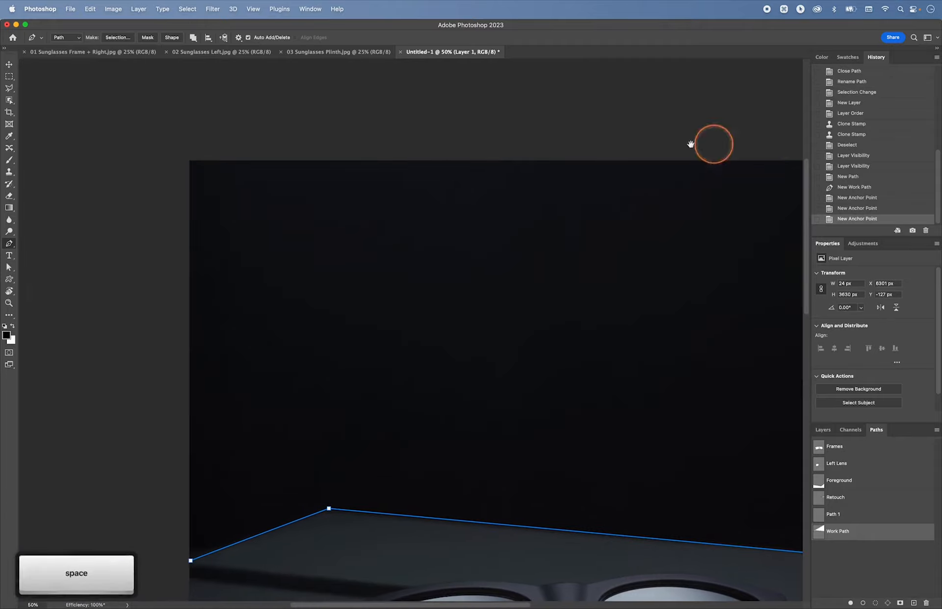
{"action": "left_click", "coordinate": [138, 134]}
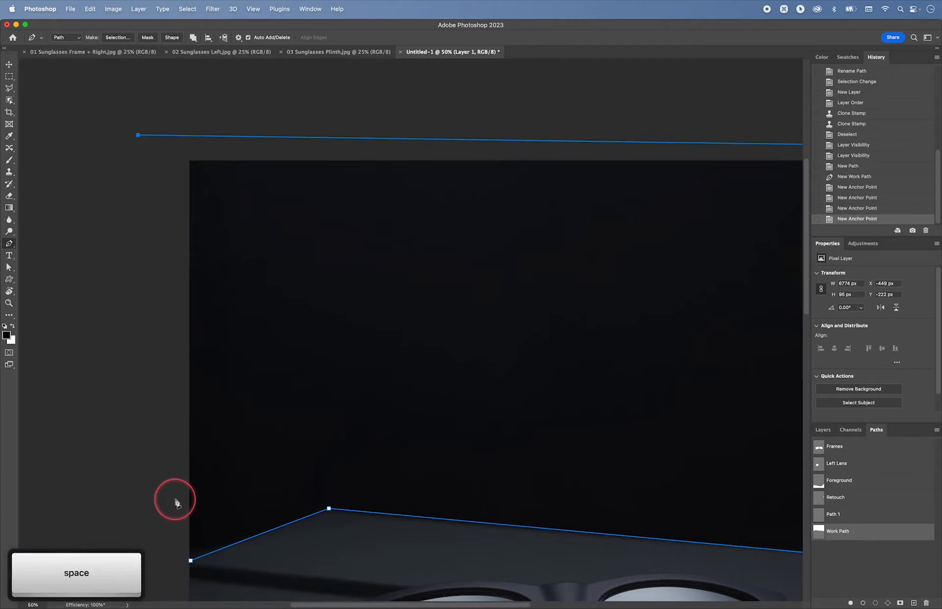
{"action": "left_click", "coordinate": [191, 561]}
- Make a new anti-aliased selection from the background path with a feather radius of 10 pixels
{"action": "right_click", "coordinate": [408, 418]}
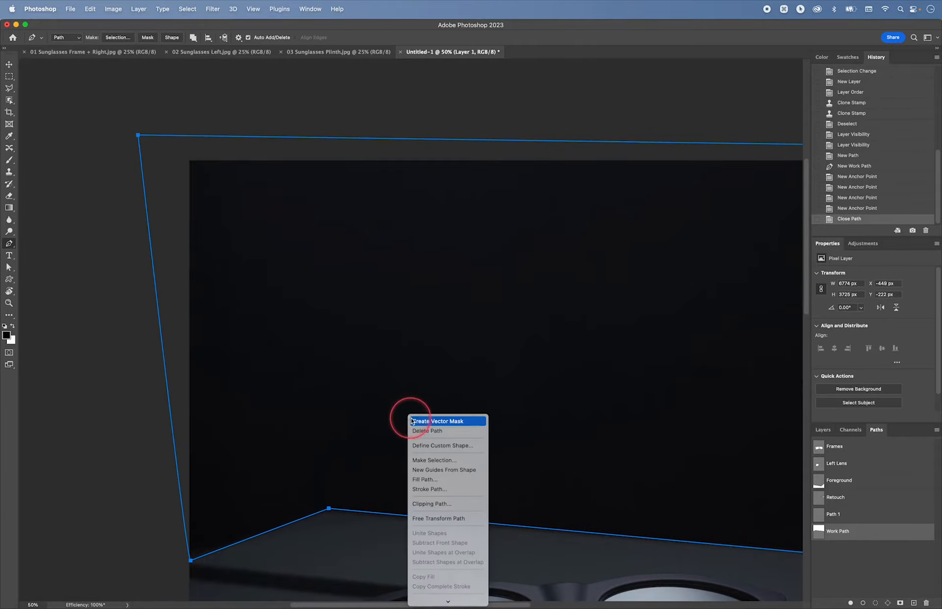
{"action": "left_click", "coordinate": [447, 459]}
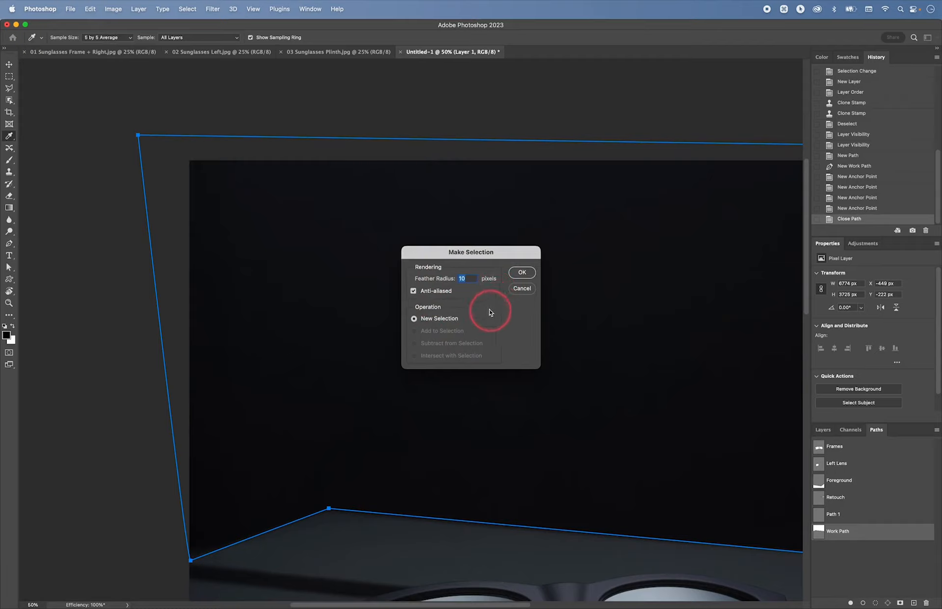
{"action": "left_click", "coordinate": [523, 272]}
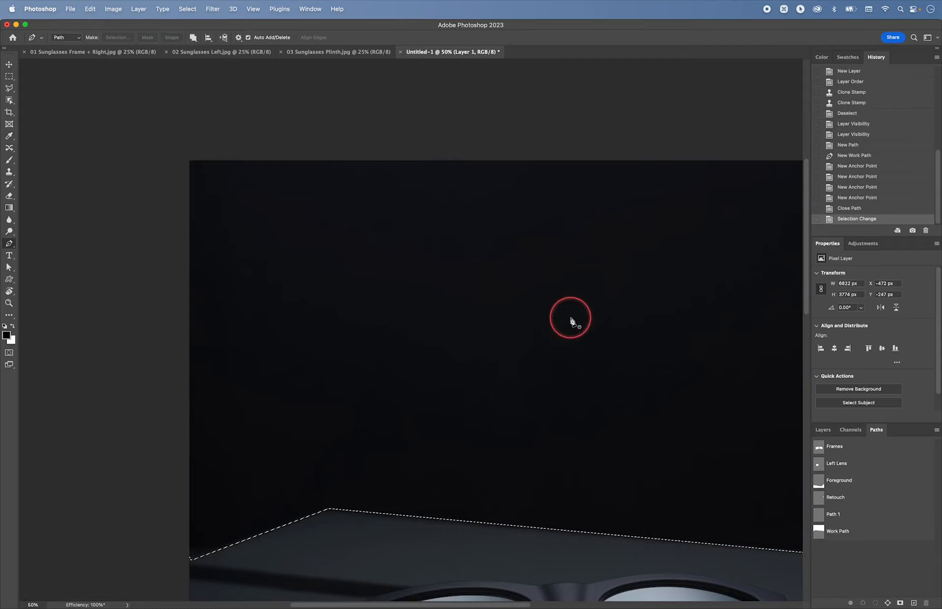
- Add a Curves adjustment above Layer 1 masked to the background selection, darken it with a point at input 148, and compare before and after
{"action": "left_click", "coordinate": [821, 430]}
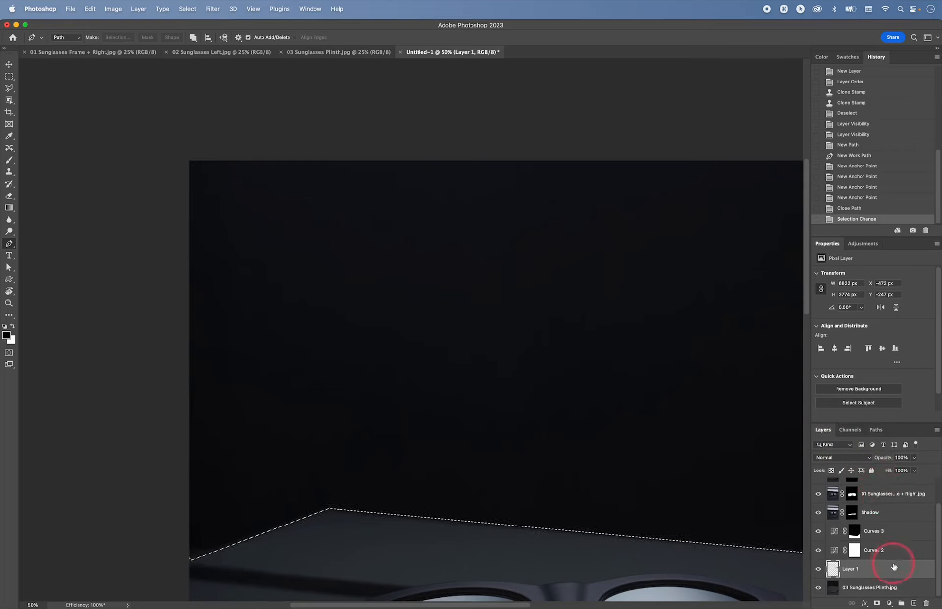
{"action": "left_click", "coordinate": [863, 243]}
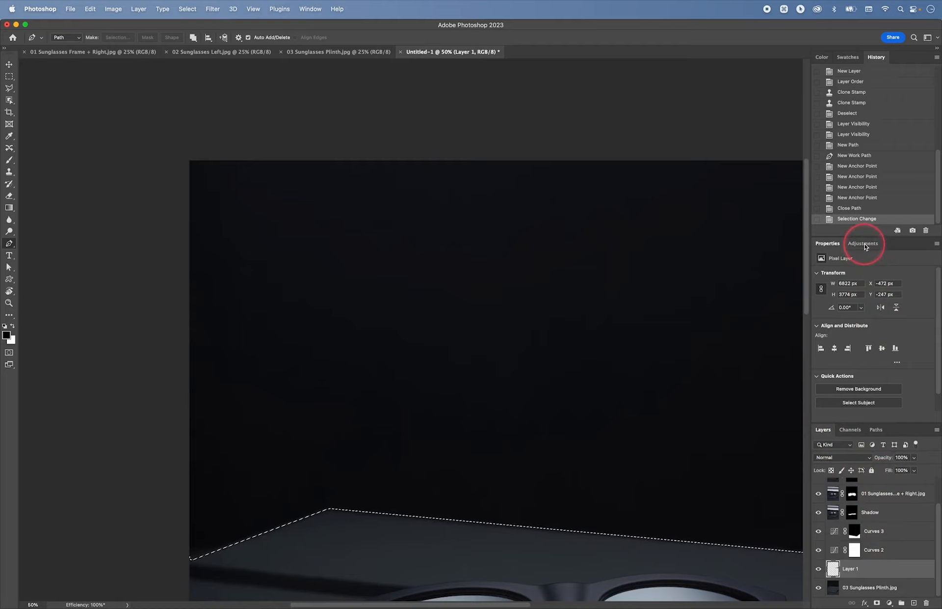
{"action": "left_click", "coordinate": [860, 269]}
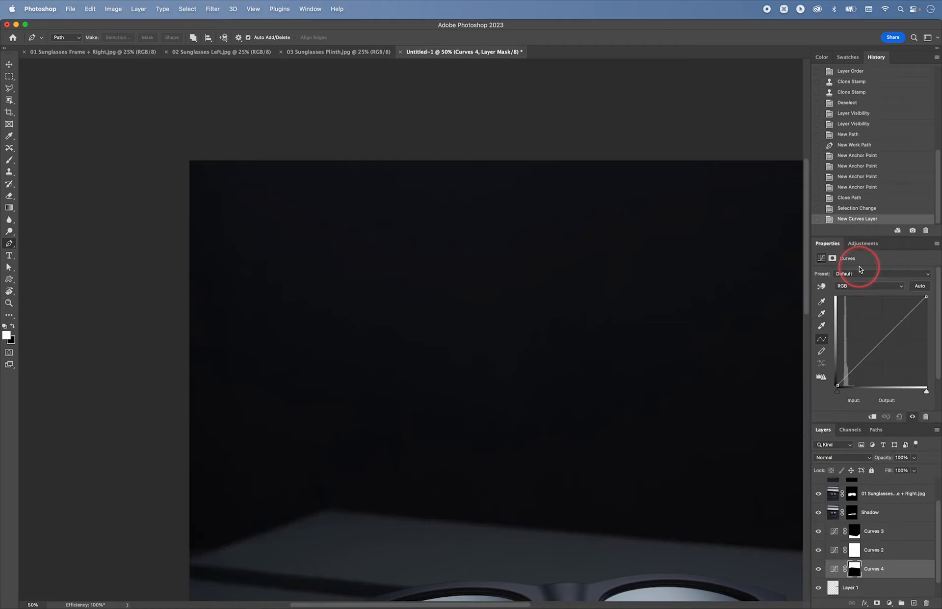
{"action": "key", "text": "super+0"}
{"action": "key", "text": "super+minus"}
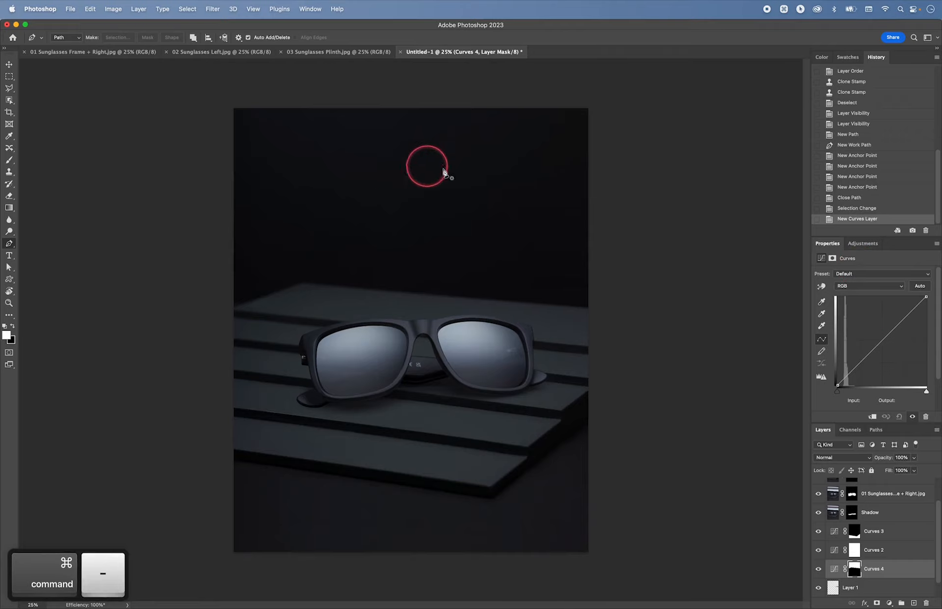
{"action": "mouse_move", "coordinate": [887, 339]}
{"action": "left_mouse_down"}
{"action": "mouse_move", "coordinate": [879, 337]}
{"action": "mouse_move", "coordinate": [902, 343]}
{"action": "mouse_move", "coordinate": [873, 330]}
{"action": "mouse_move", "coordinate": [890, 339]}
{"action": "left_mouse_up"}
{"action": "left_click", "coordinate": [913, 416]}
{"action": "left_click", "coordinate": [913, 416]}
{"action": "left_click", "coordinate": [913, 417]}
{"action": "left_click", "coordinate": [913, 416]}
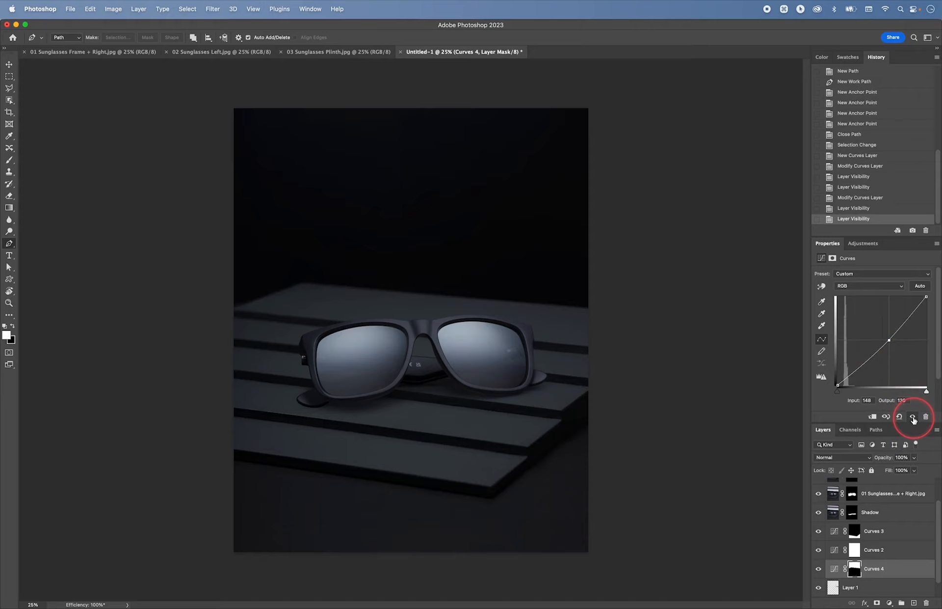
- Darken the background further by moving the curve point to input 153, output 129, and compare before and after
{"action": "left_click_drag", "start_coordinate": [889, 339], "coordinate": [891, 340]}
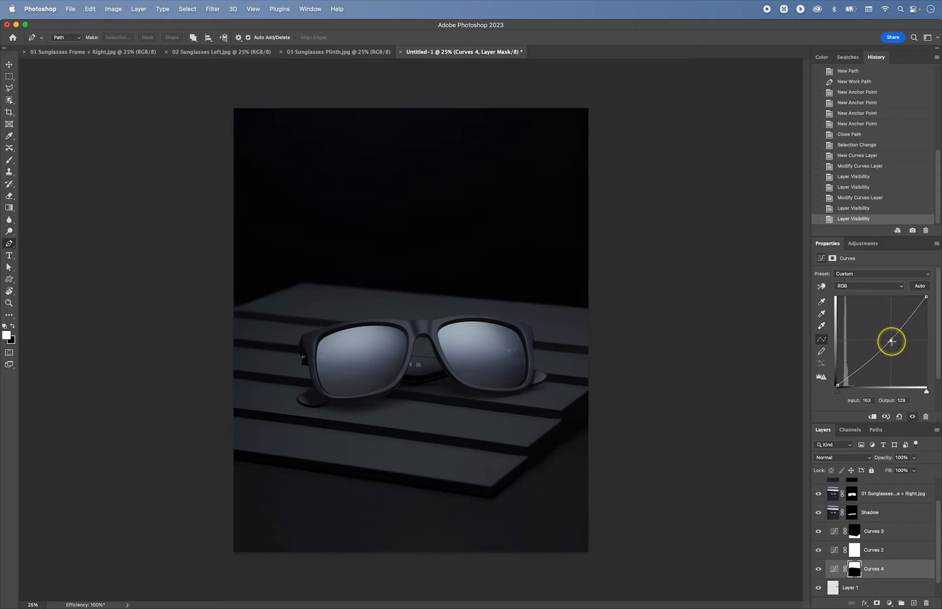
{"action": "left_click", "coordinate": [912, 416]}
{"action": "left_click", "coordinate": [912, 416]}
{"action": "left_click", "coordinate": [912, 417]}
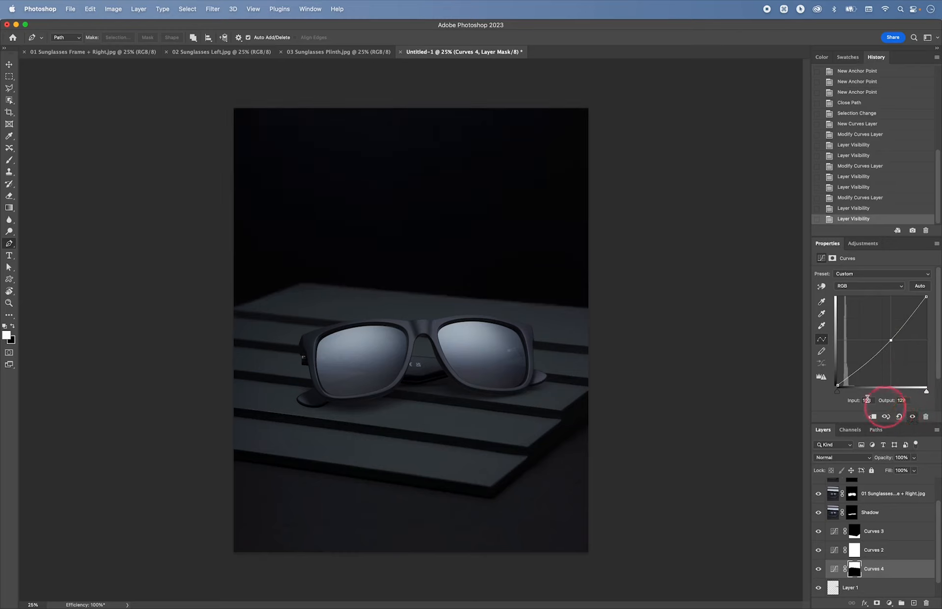